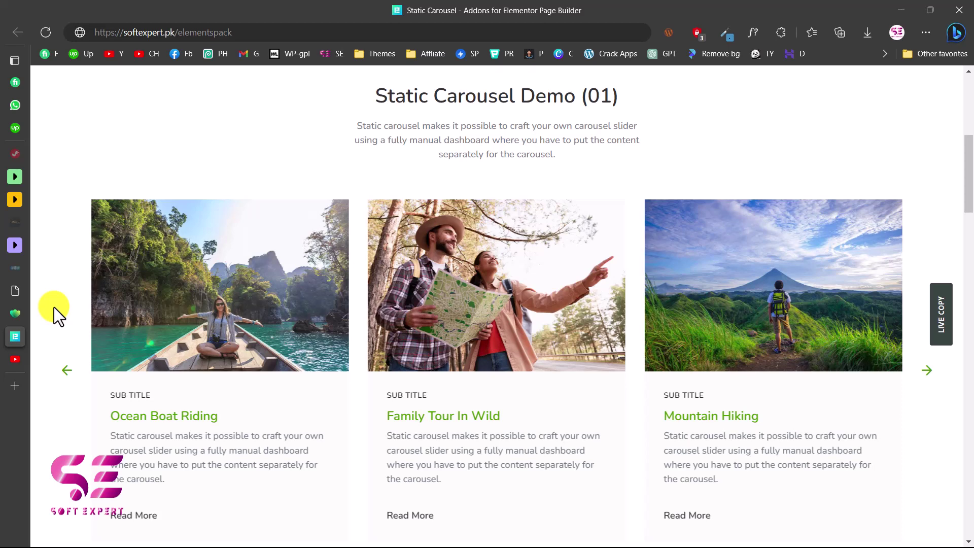
Step: Glance at the YouTube results for static slider elementor and browse the cards of Static Carousel Demo (01) and Demo (02)
left_click(15, 359)
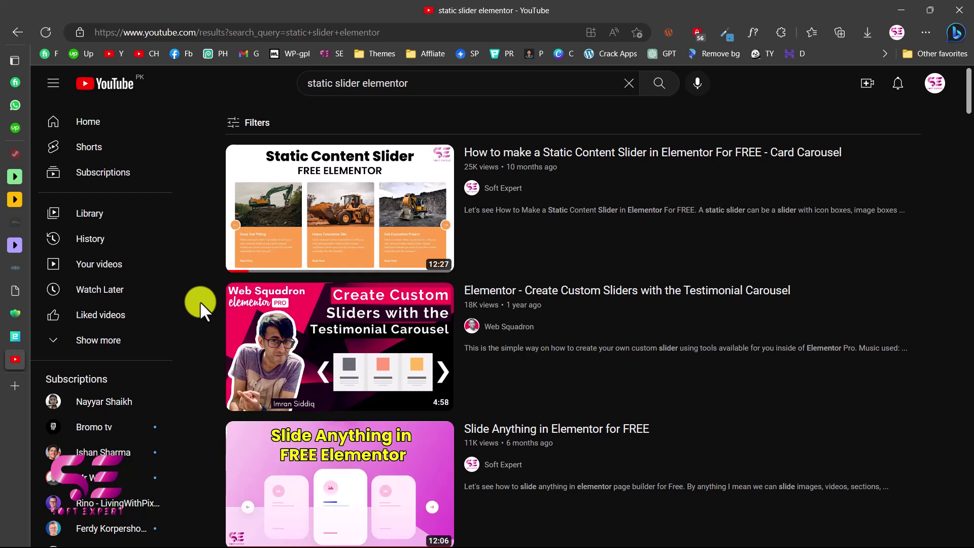
left_click(15, 337)
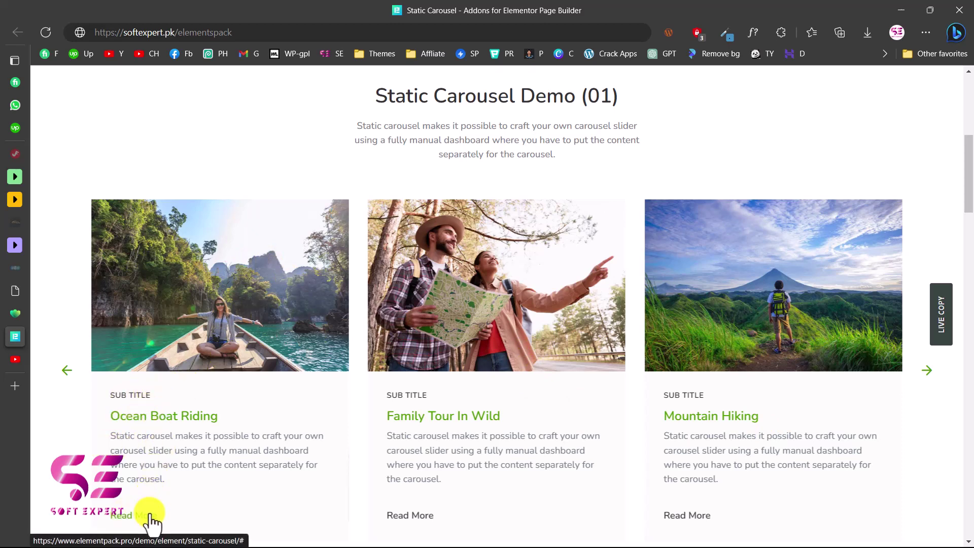
left_click(928, 378)
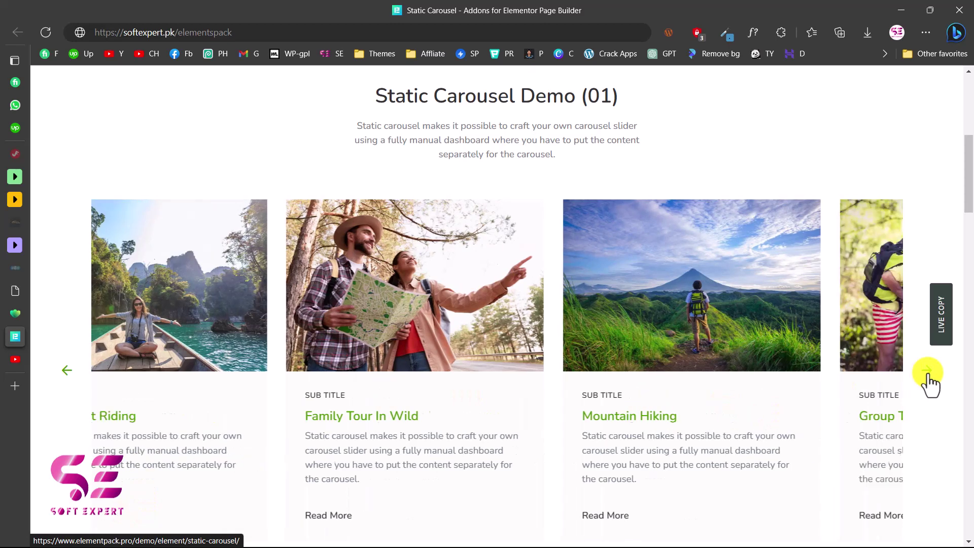
left_click(926, 375)
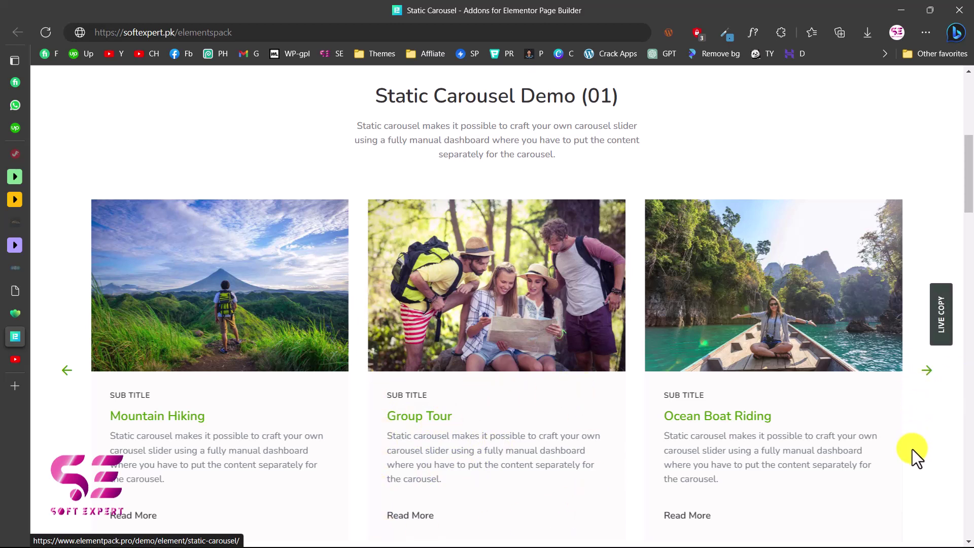
scroll(913, 449, "down", 10)
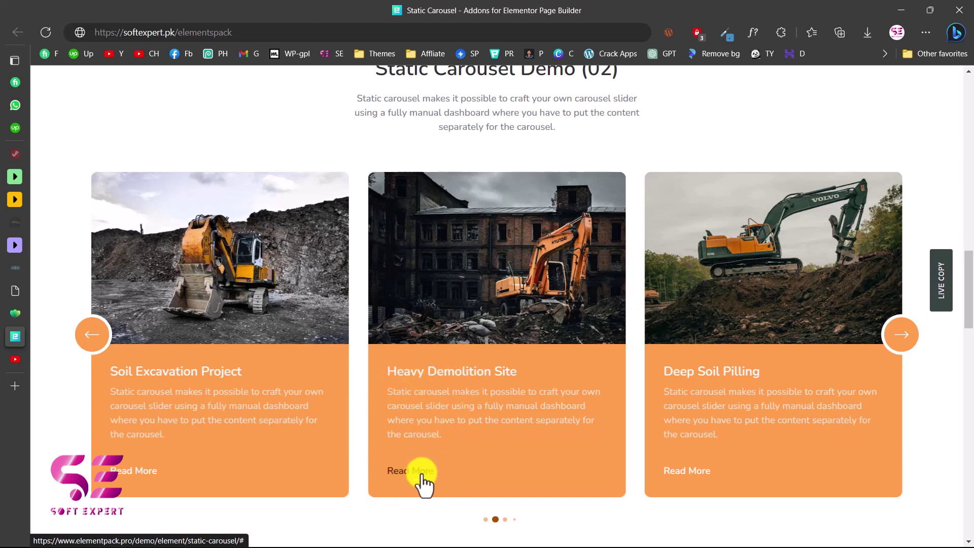
left_click(902, 336)
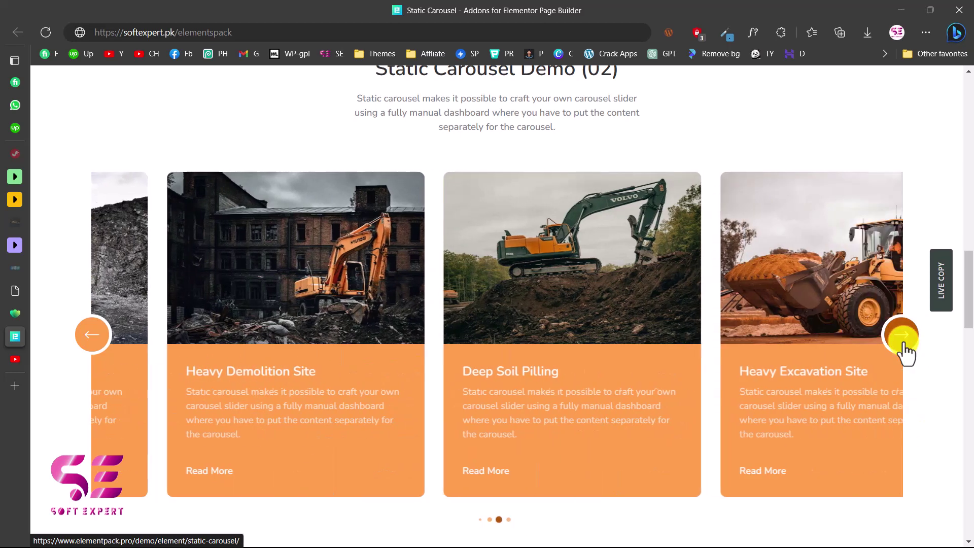
left_click(491, 522)
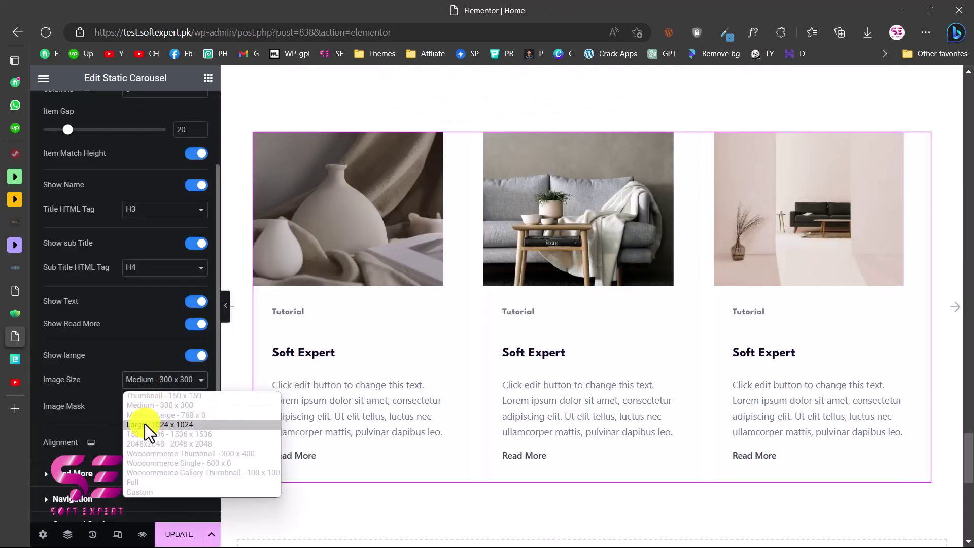
Step: Set the Static Carousel's image size to Large - 1024 x 1024 and mask its images with Shape 8
left_click(145, 424)
scroll(93, 406, "down", 2)
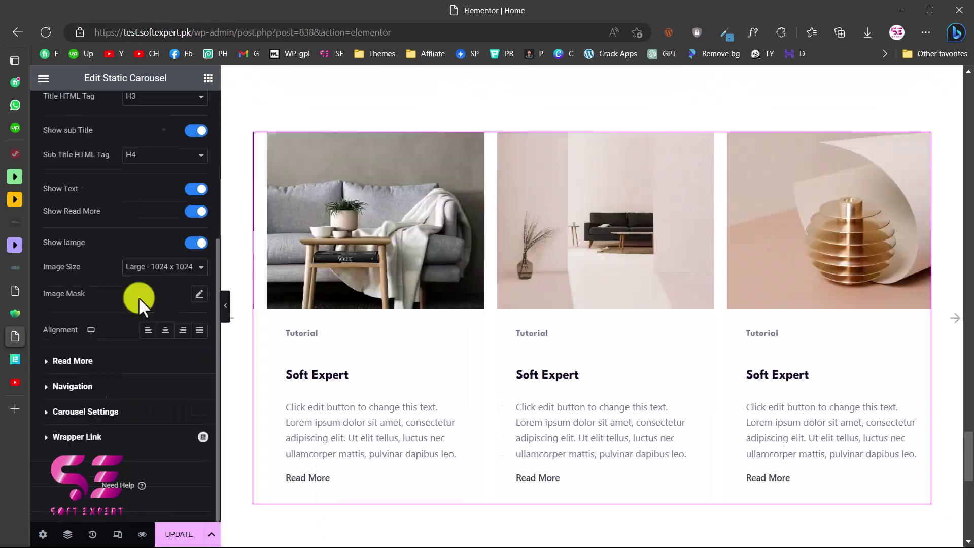
left_click(200, 294)
left_click(144, 358)
left_click(69, 176)
left_click(98, 355)
left_click(87, 219)
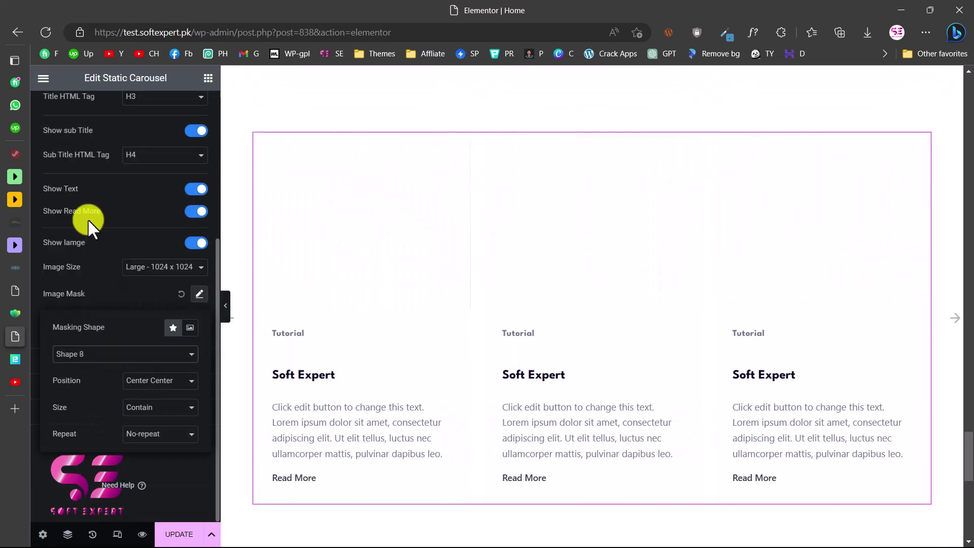
left_click(124, 355)
left_click(99, 400)
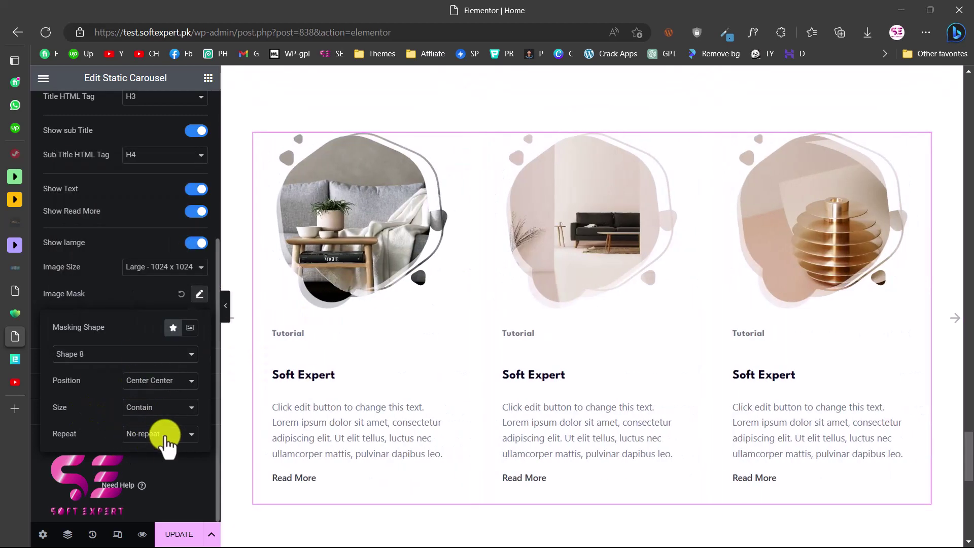
Step: Center-align the carousel's content and open its Read More settings
left_click(154, 310)
left_click(165, 330)
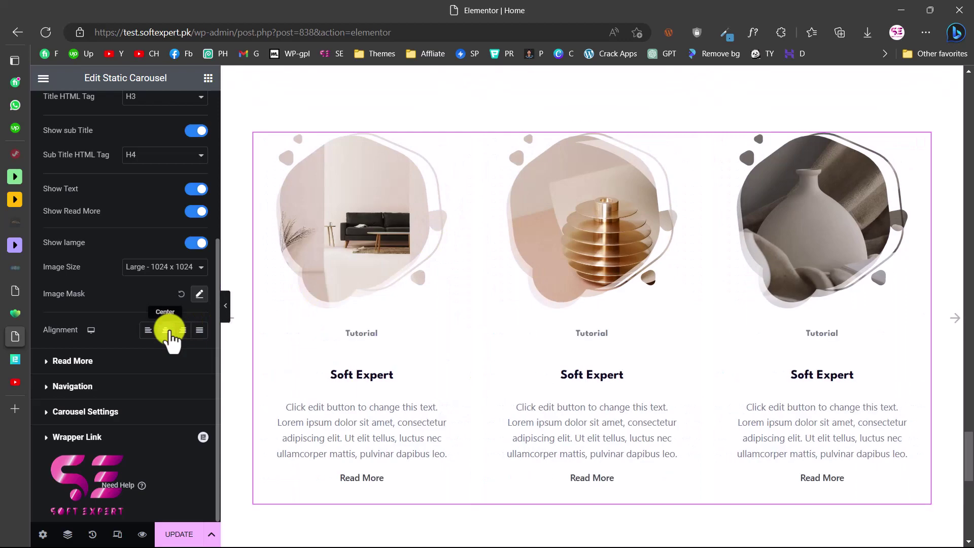
left_click(147, 331)
left_click(166, 331)
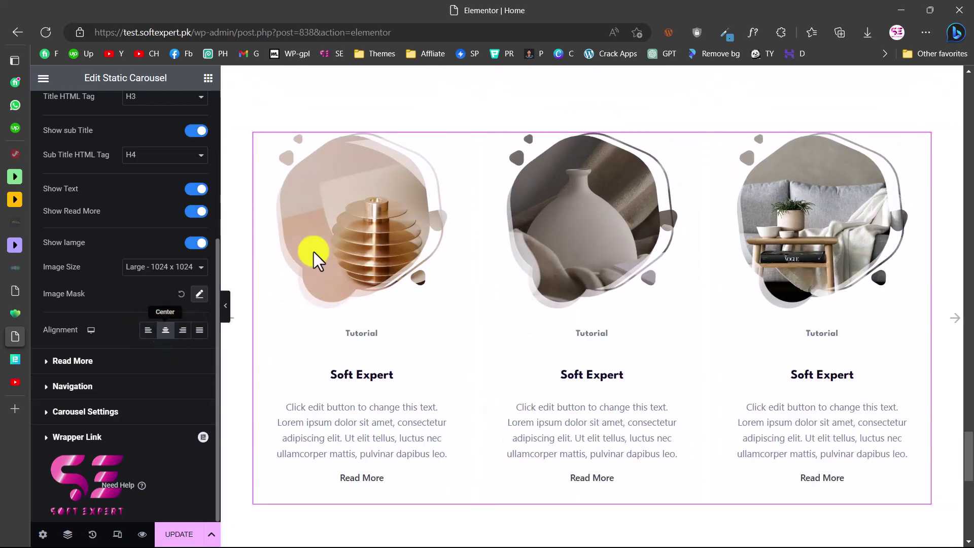
left_click(111, 363)
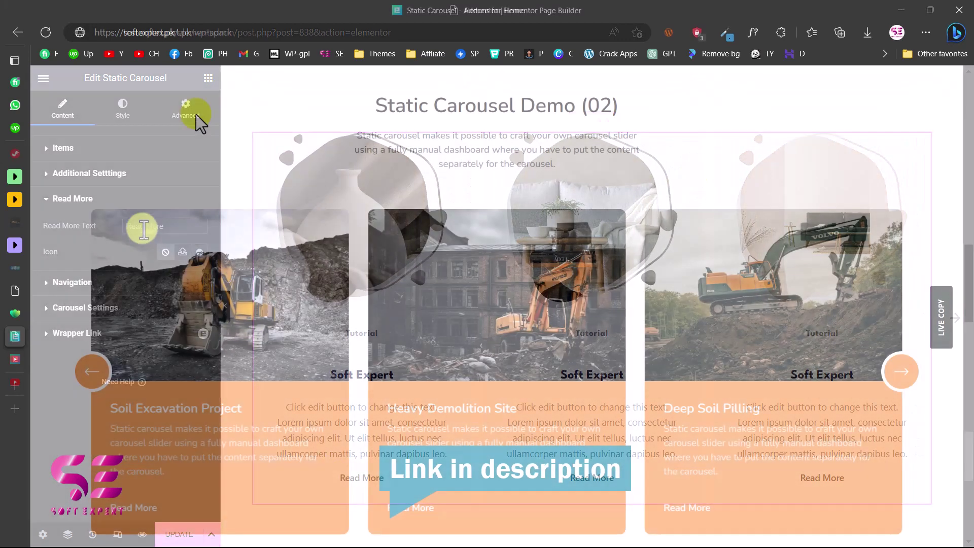
Step: Download the free Element Pack plugin from the header of the Static Carousel demo page
scroll(617, 203, "up", 15)
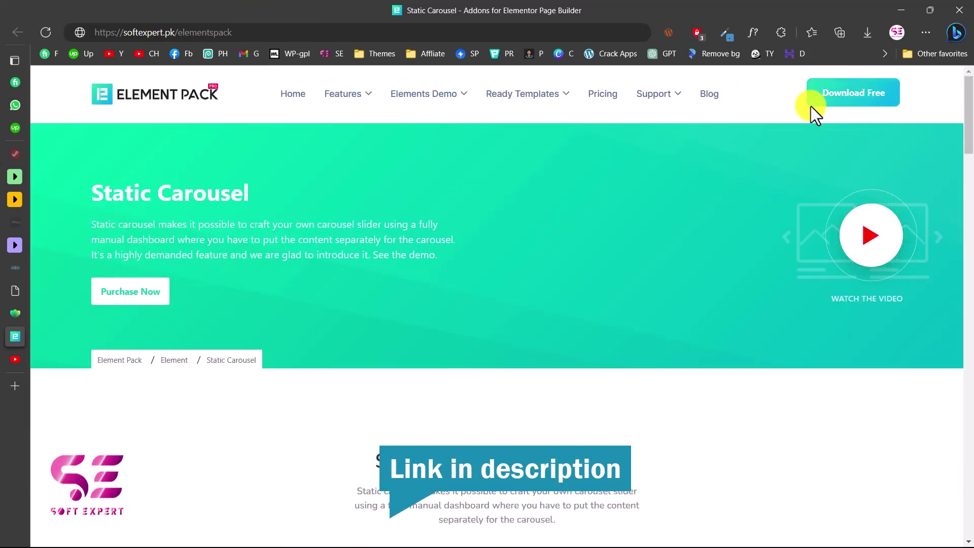
left_click(873, 101)
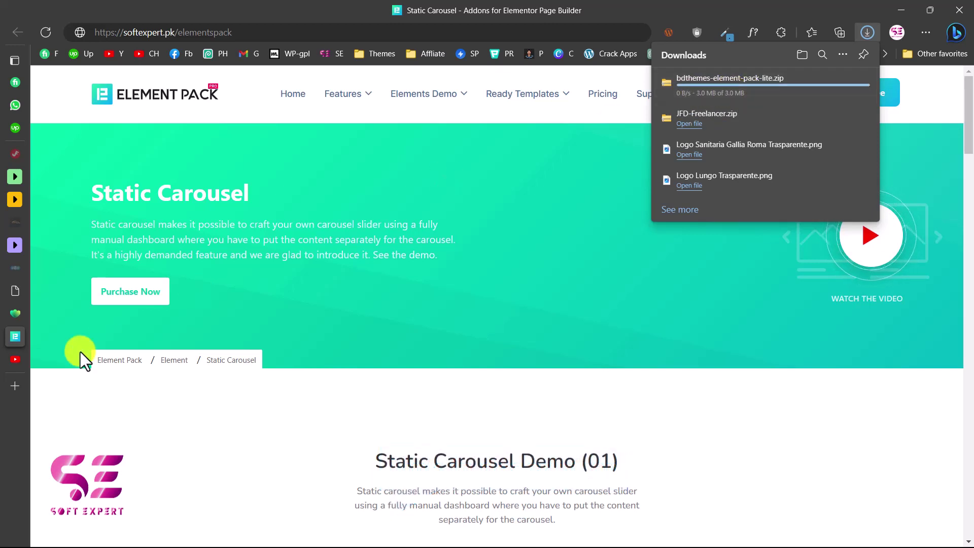
Step: Switch to the test.softexpert.pk site, look over its home page and open the WordPress dashboard
left_click(10, 312)
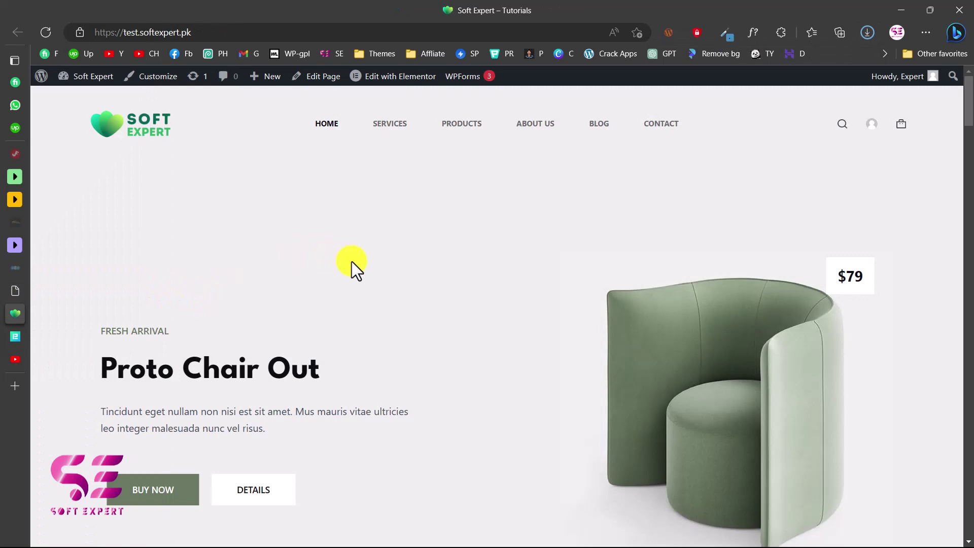
scroll(351, 261, "down", 15)
scroll(352, 260, "down", 20)
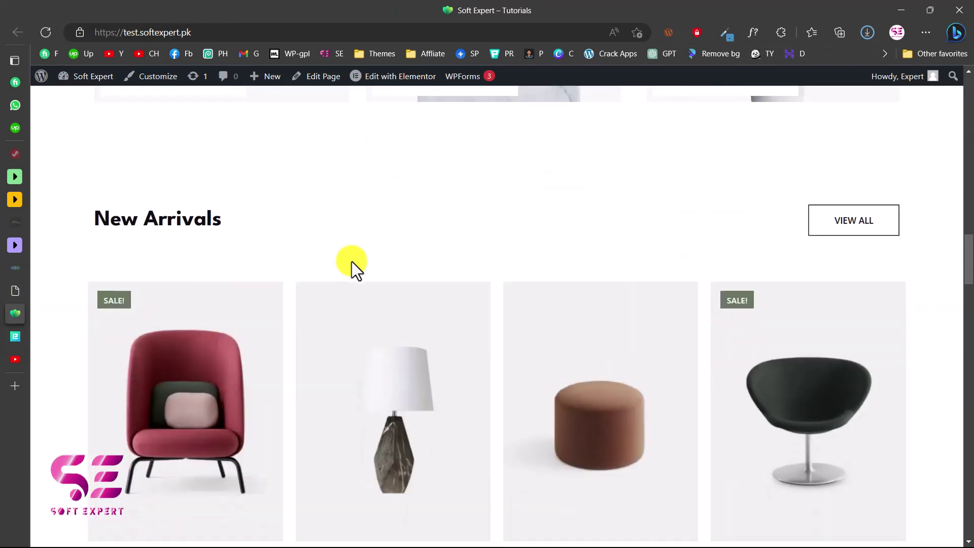
key("Home")
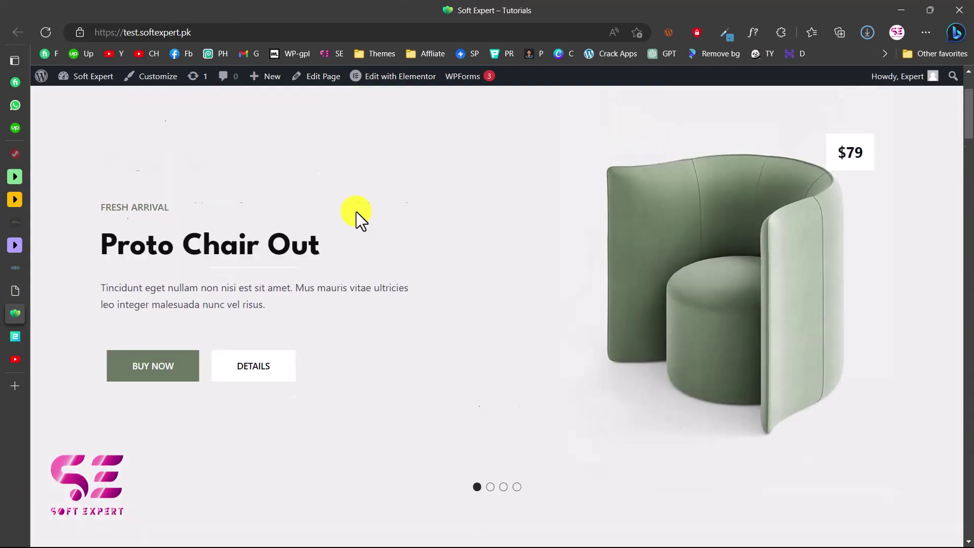
left_click(76, 95)
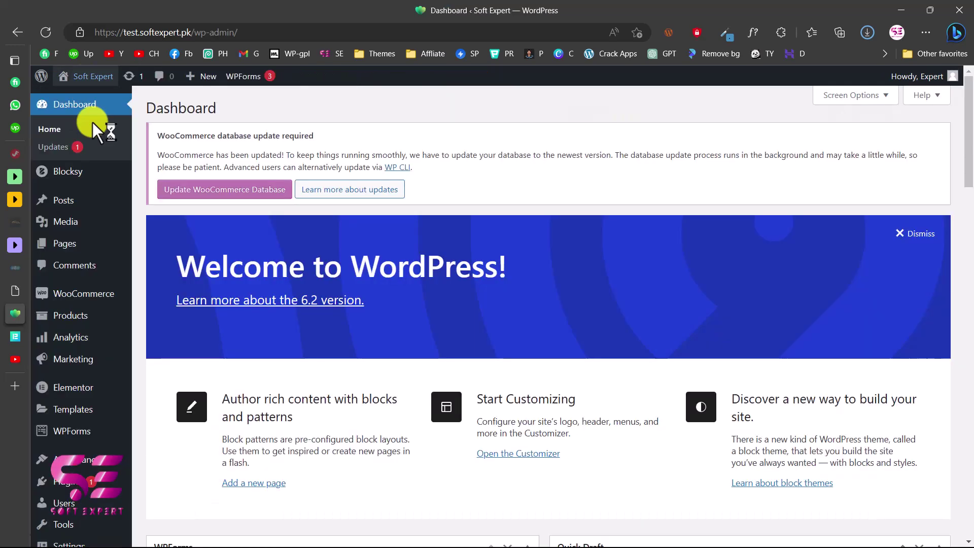
Step: Go to the page for adding new plugins and open the form for uploading a plugin zip file
mouse_move(109, 430)
mouse_move(85, 396)
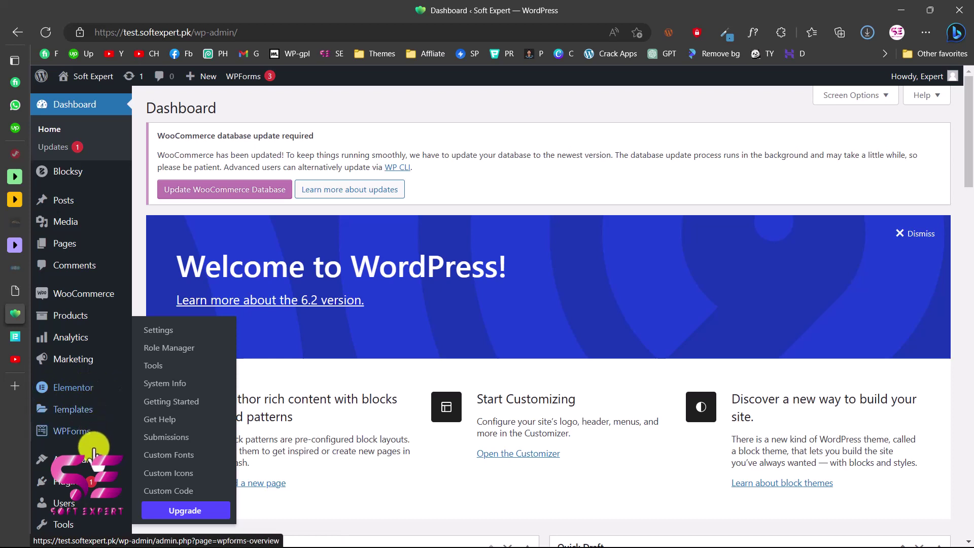
mouse_move(61, 481)
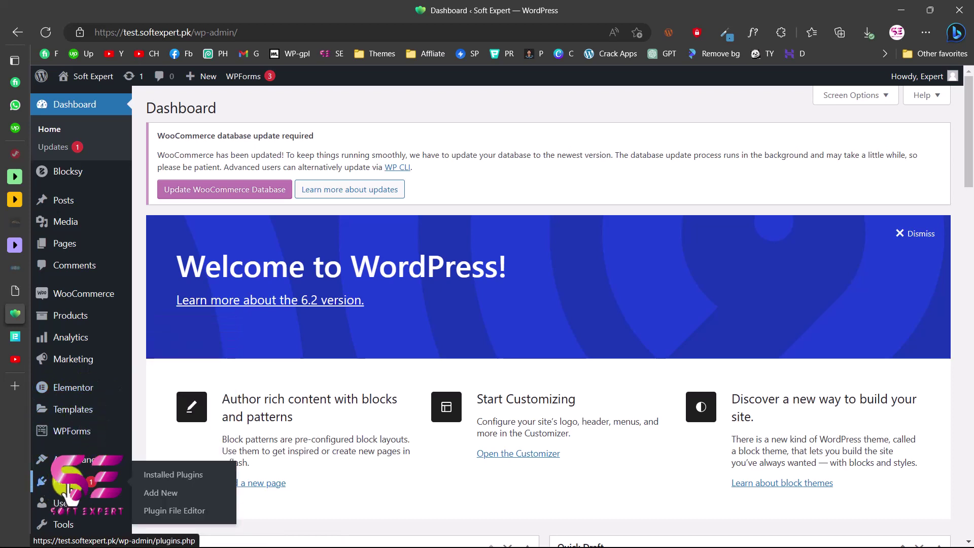
left_click(160, 493)
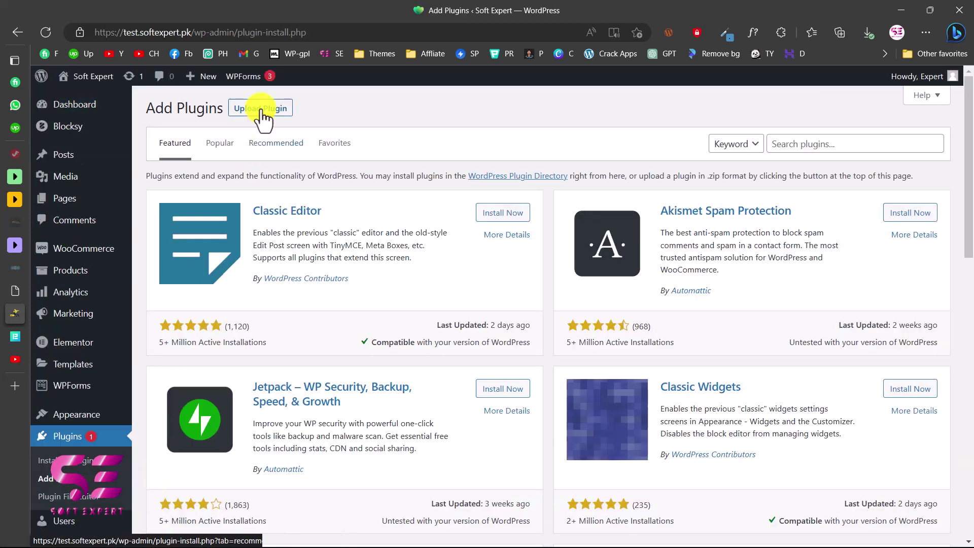
left_click(262, 109)
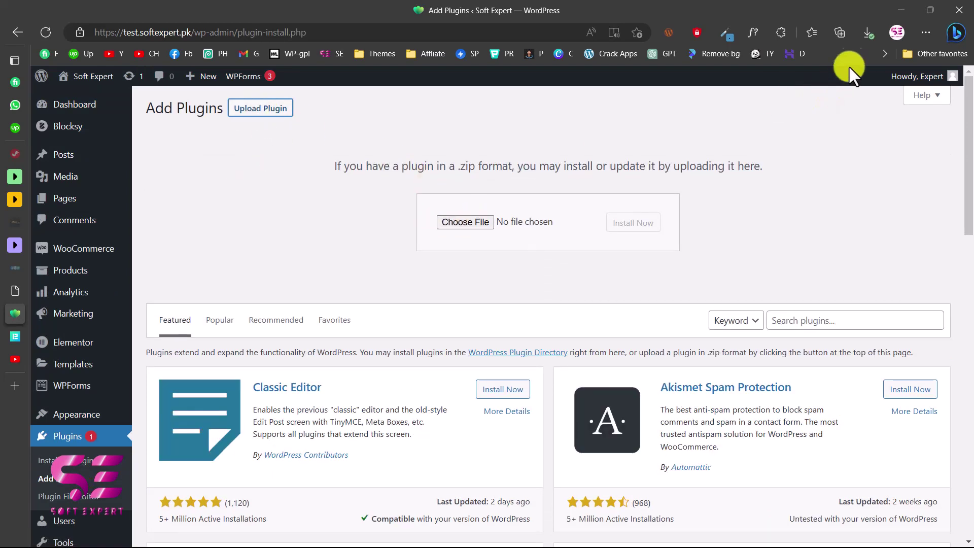
Step: Upload the downloaded bdthemes-element-pack-lite.zip, install it and activate the plugin
left_click(866, 33)
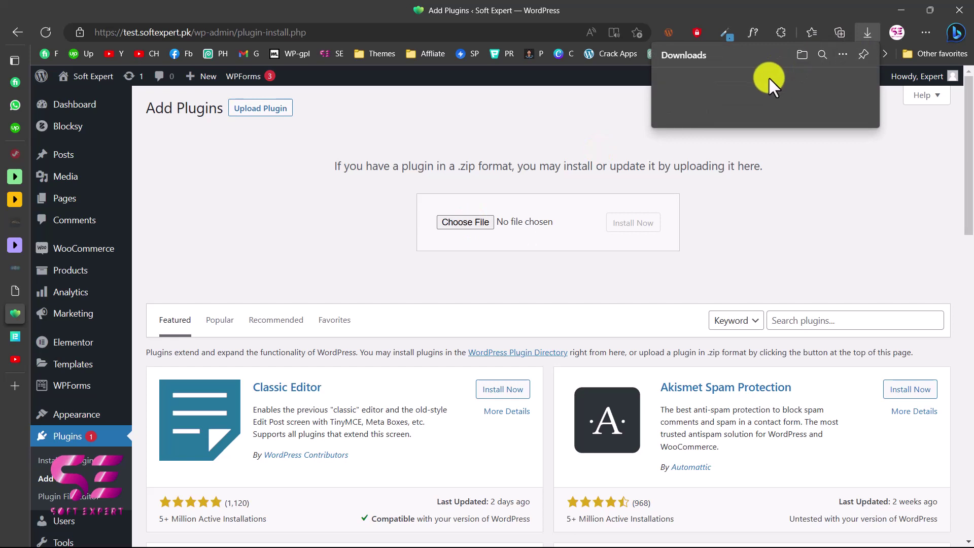
left_click_drag(712, 94, 479, 221)
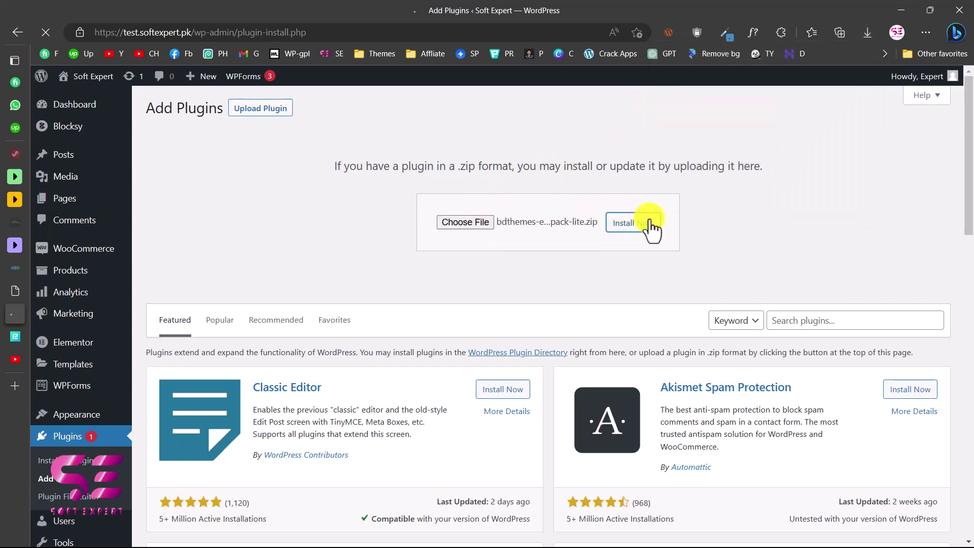
left_click(198, 227)
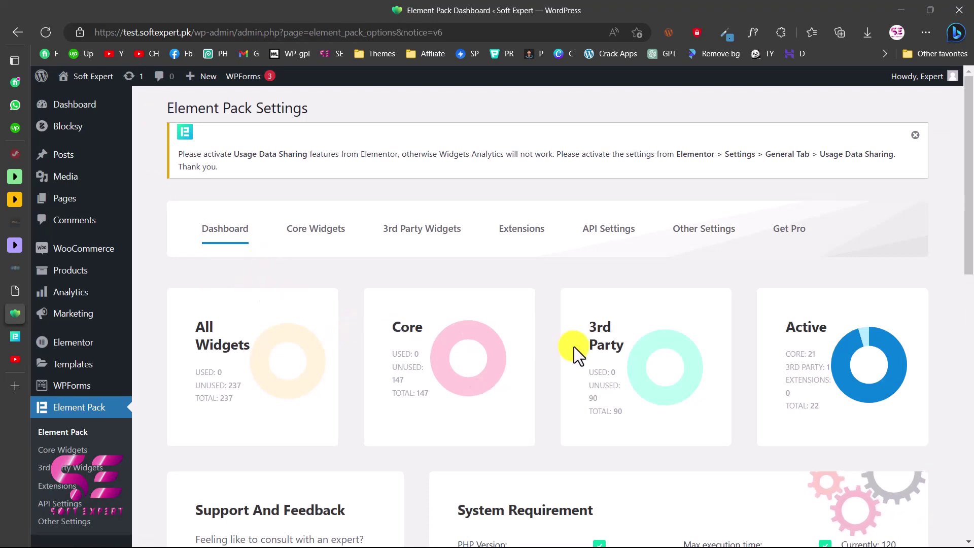
Step: Search Element Pack's core widgets for carousel, enable the Static Carousel widget and save the settings
left_click(321, 241)
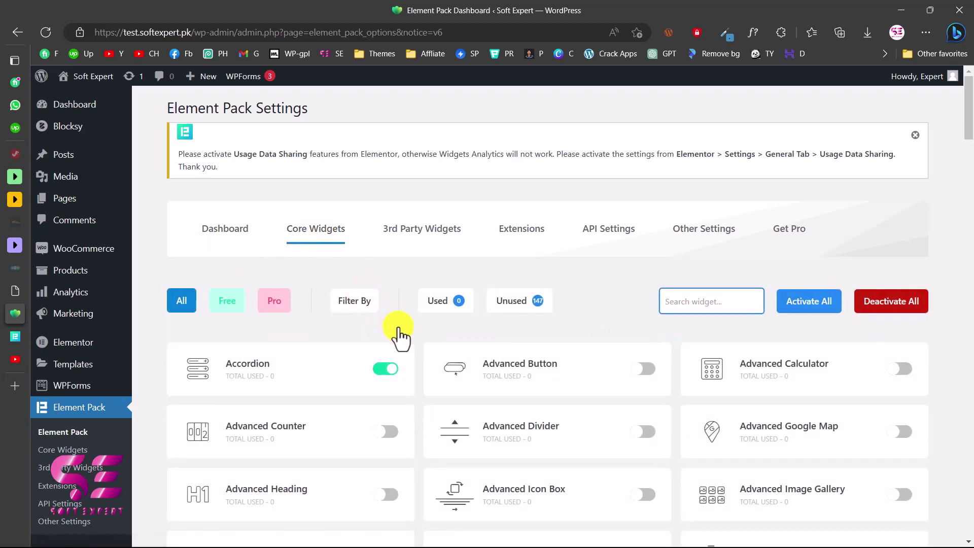
scroll(425, 346, "down", 1)
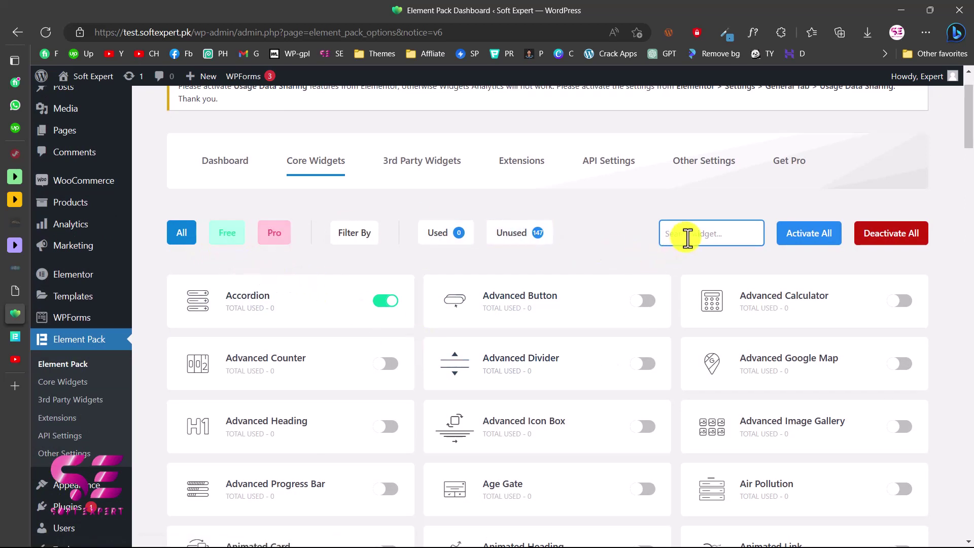
type("arousel")
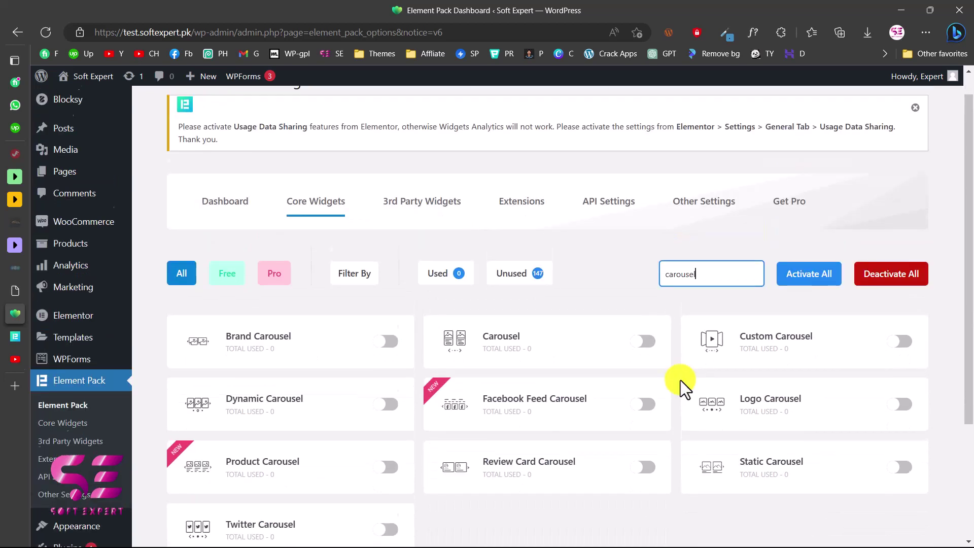
scroll(681, 380, "down", 1)
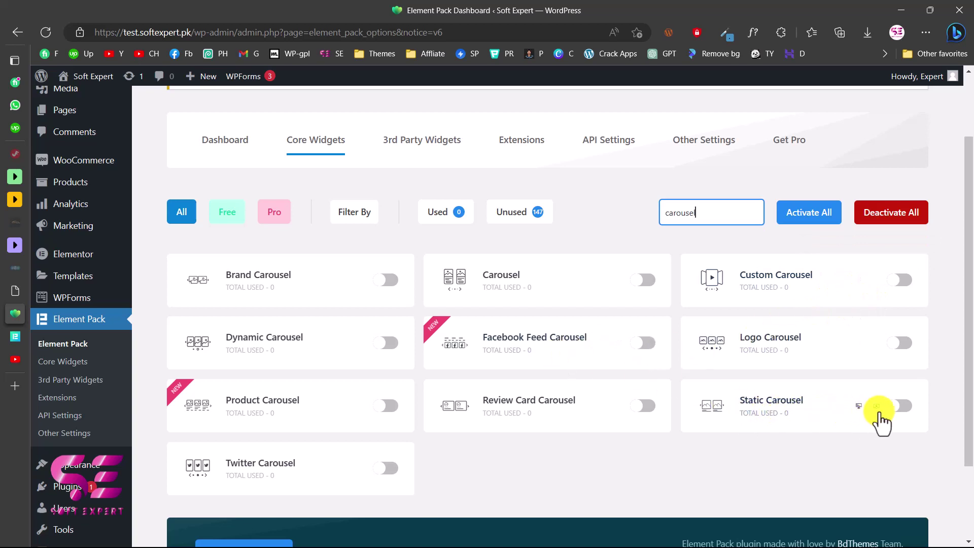
left_click(903, 412)
scroll(897, 413, "down", 1)
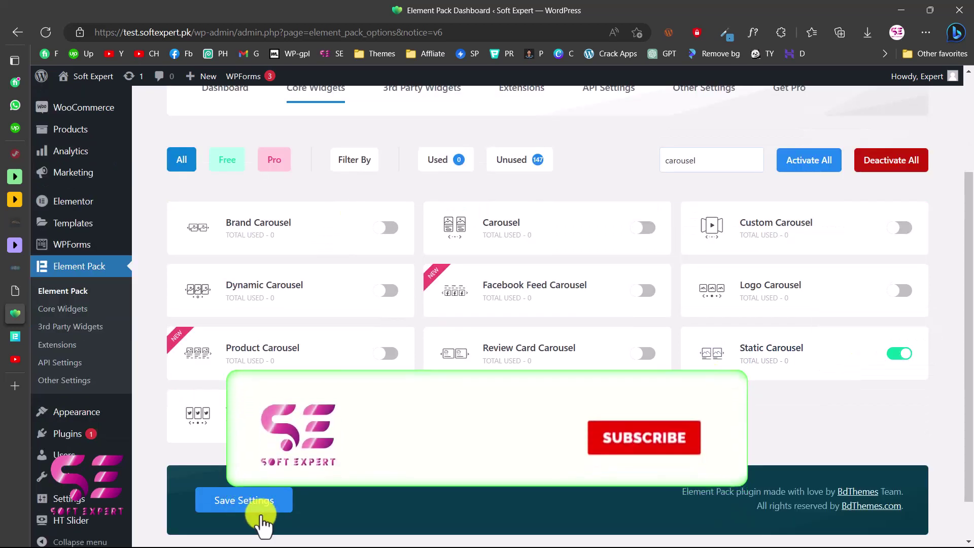
left_click(250, 509)
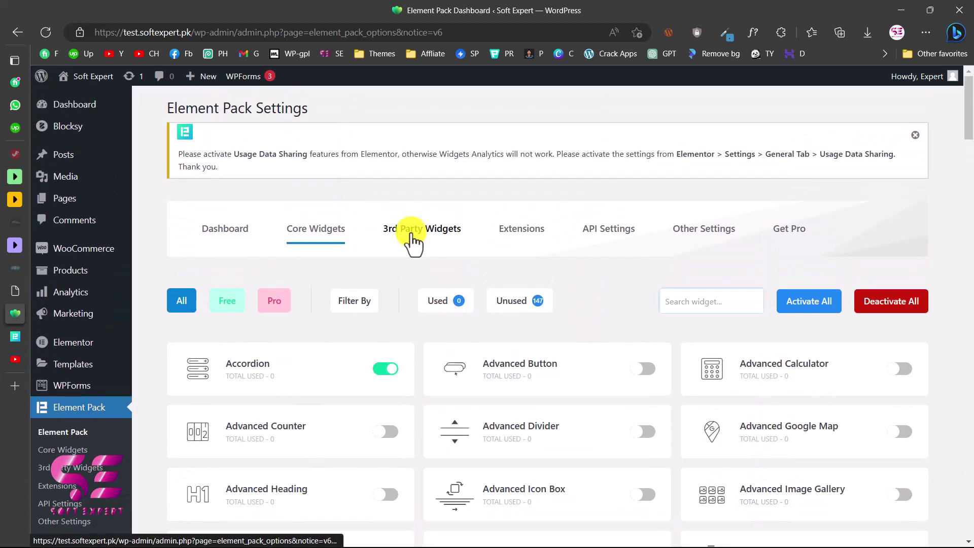
Step: Look through the 3rd Party Widgets list in the Element Pack settings
left_click(412, 241)
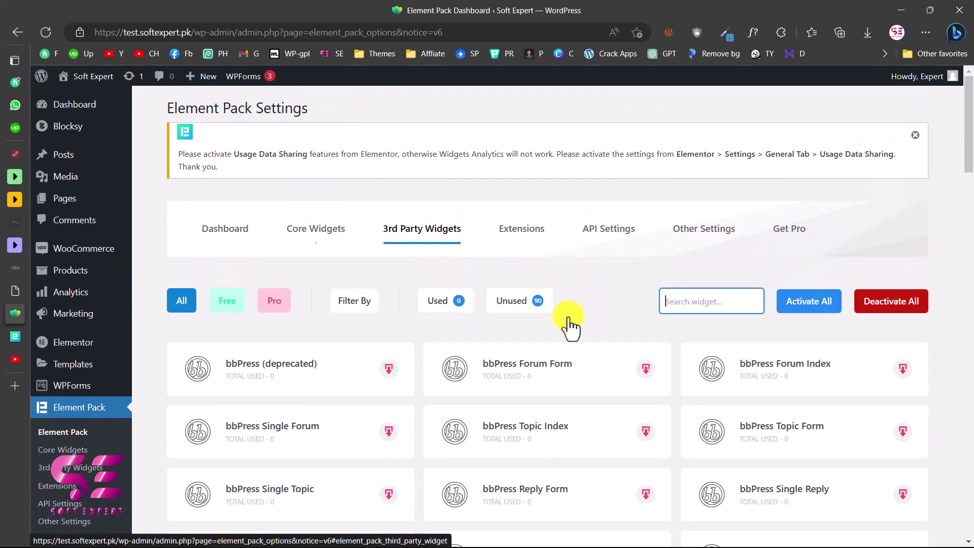
scroll(568, 319, "down", 2)
scroll(568, 321, "down", 8)
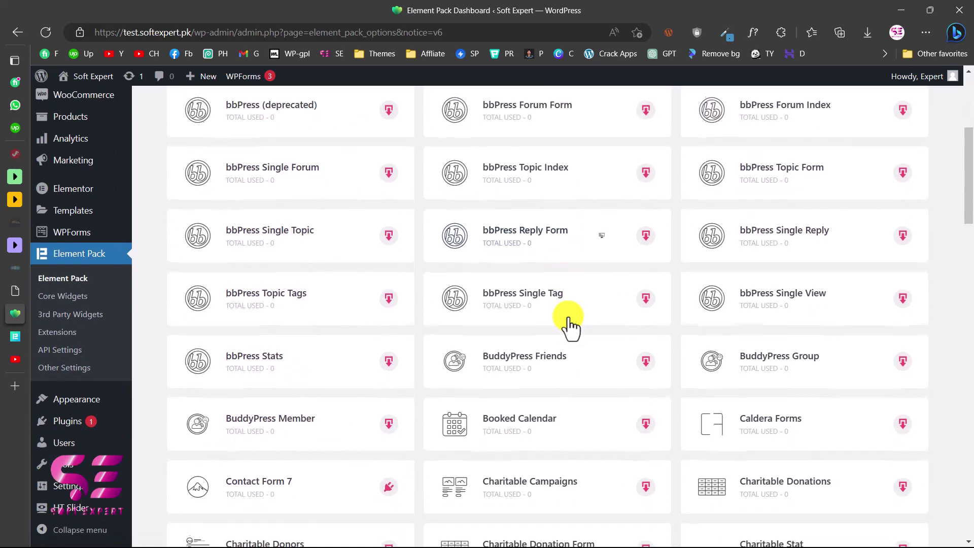
scroll(569, 328, "down", 8)
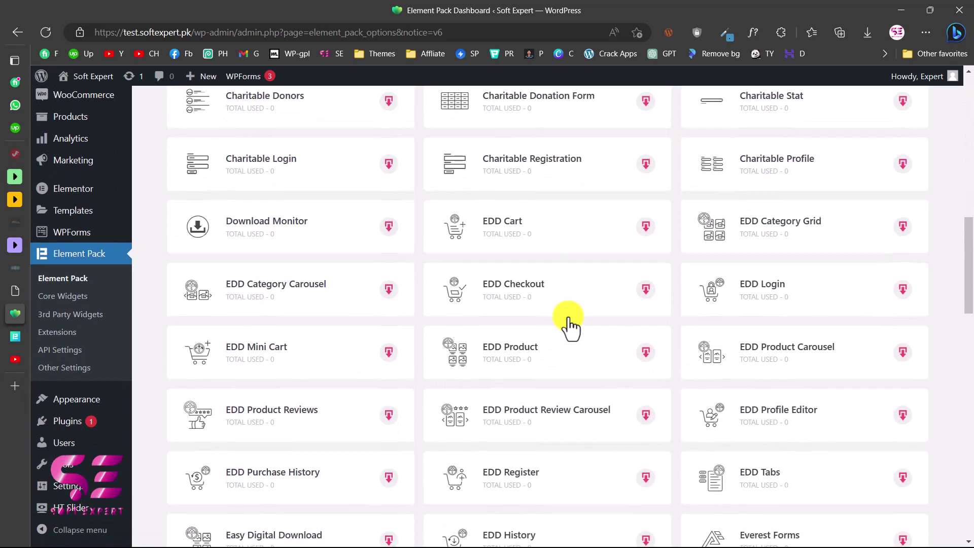
Step: Look through the rest of the third-party widgets and the Extensions list in the Element Pack settings
scroll(569, 327, "down", 14)
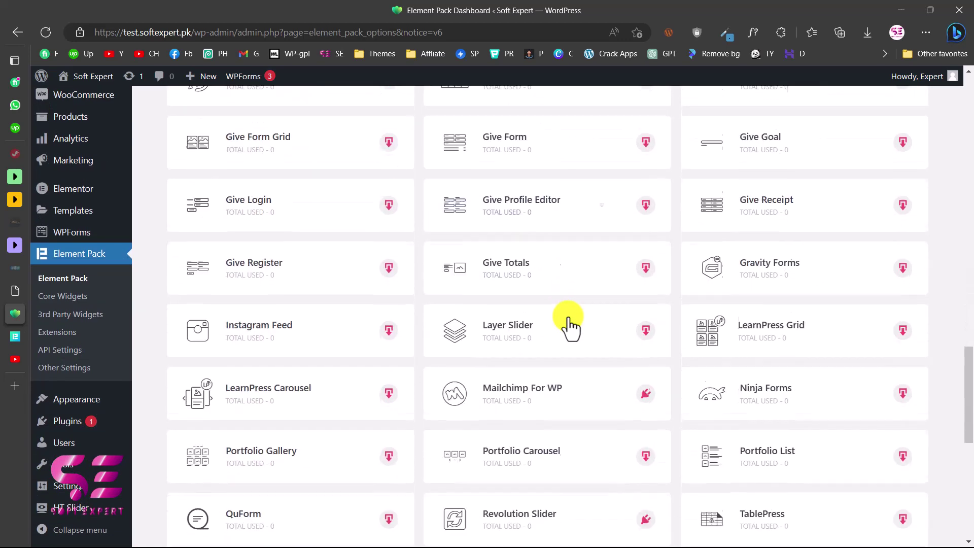
scroll(513, 372, "down", 1)
scroll(466, 385, "up", 1)
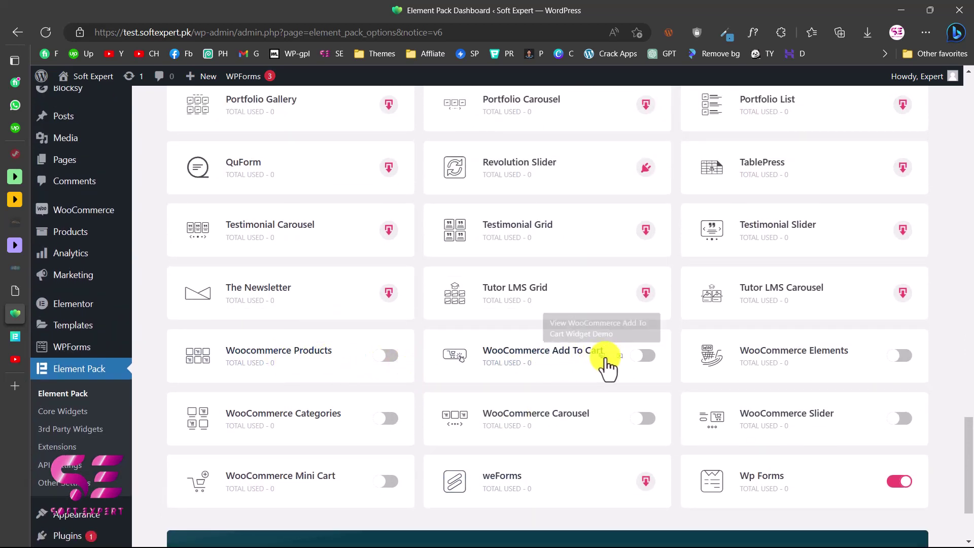
scroll(583, 329, "up", 20)
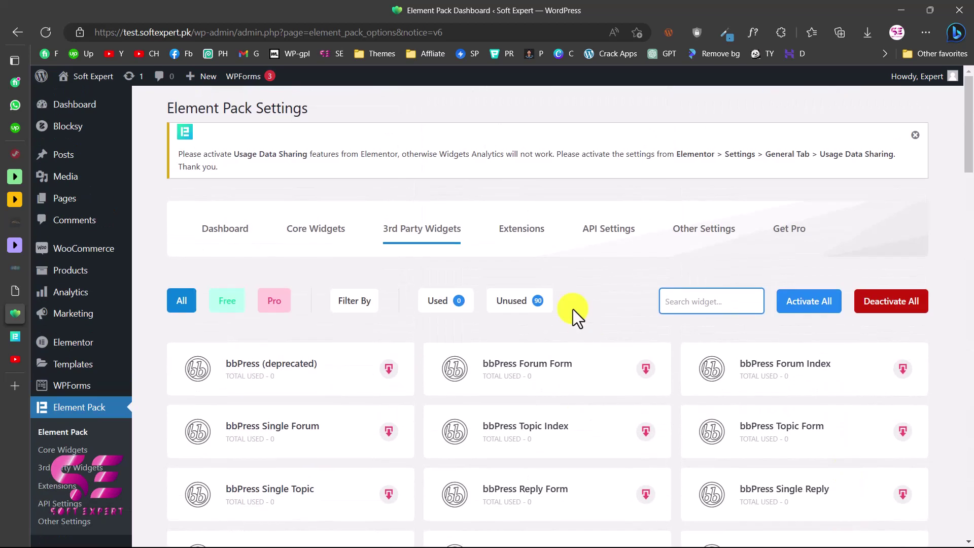
left_click(540, 251)
scroll(572, 323, "down", 2)
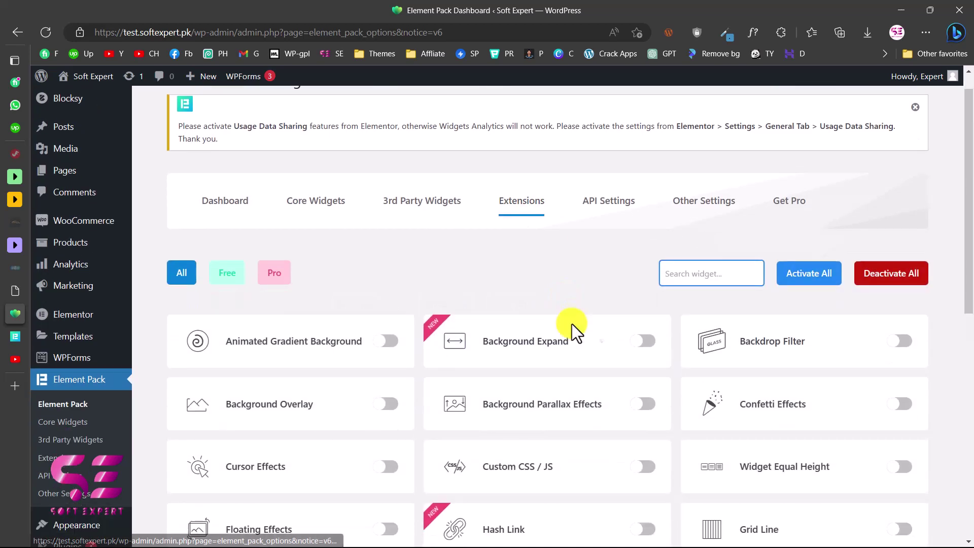
scroll(572, 323, "down", 1)
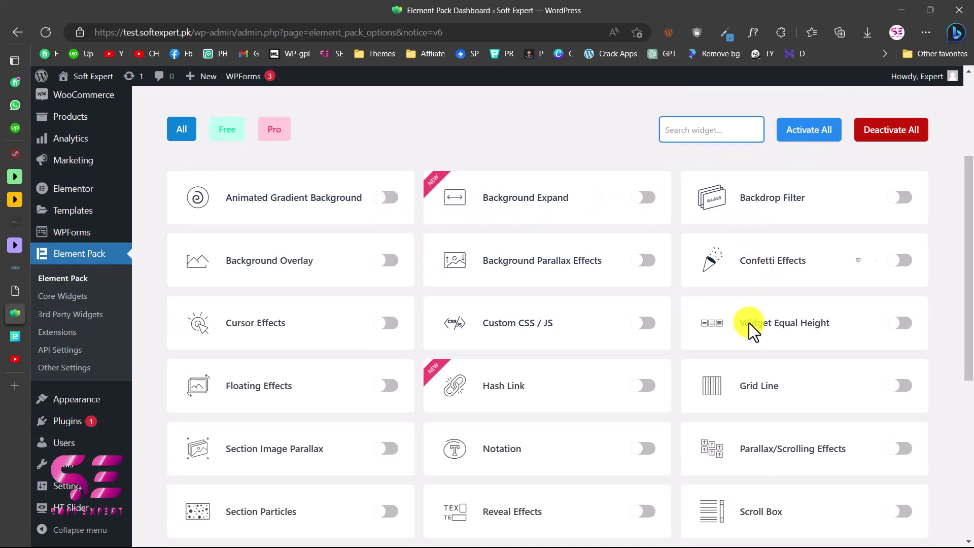
scroll(748, 330, "down", 6)
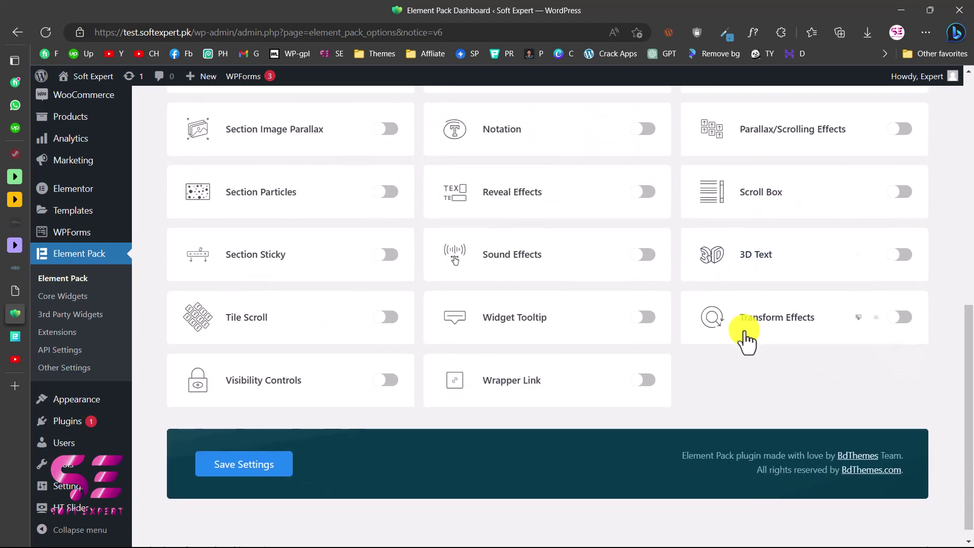
scroll(748, 330, "up", 8)
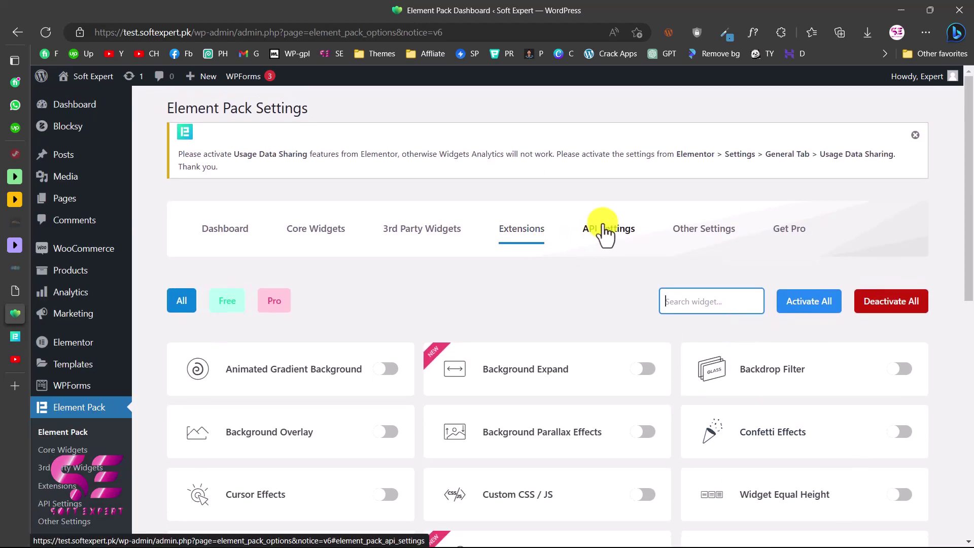
Step: Review the options under API Settings and Other Settings in the Element Pack settings
left_click(605, 232)
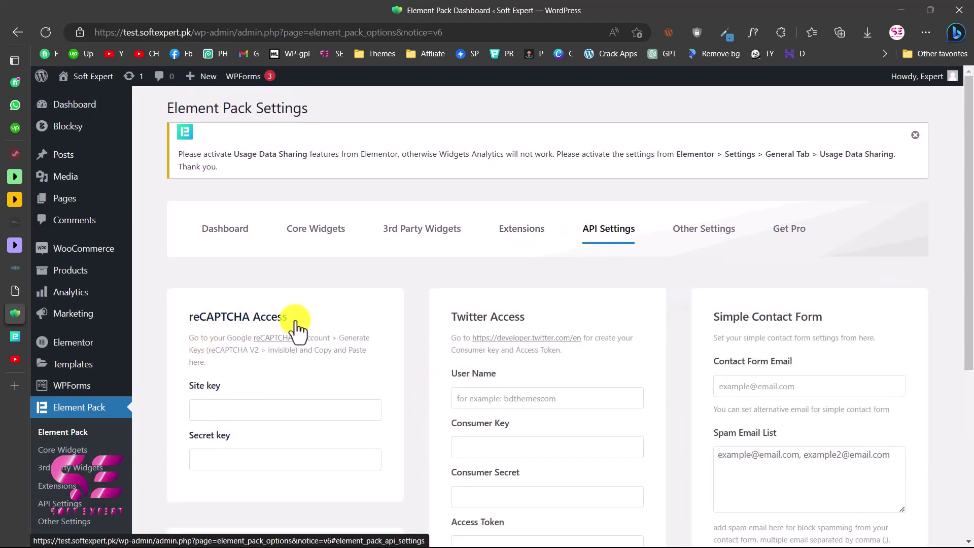
scroll(570, 355, "down", 1)
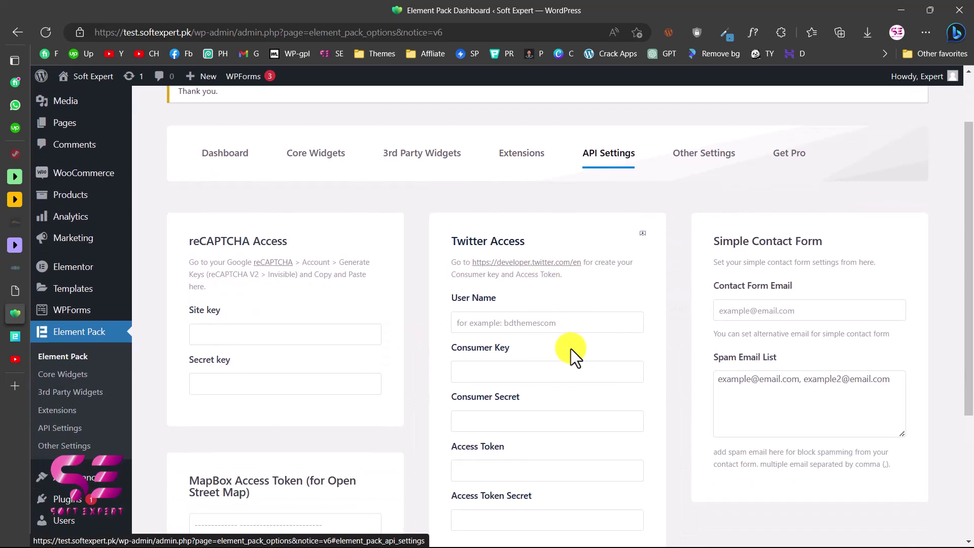
scroll(742, 307, "down", 2)
scroll(707, 326, "up", 3)
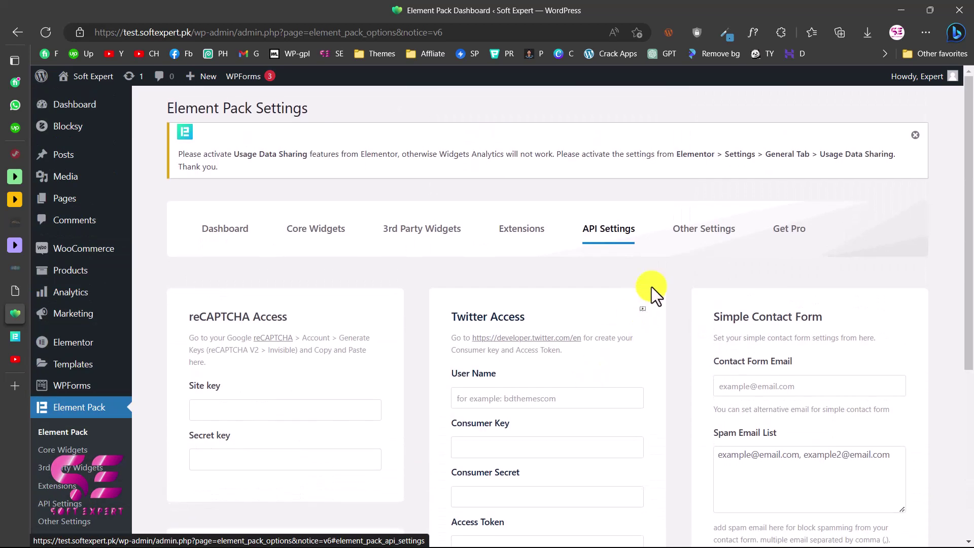
left_click(690, 240)
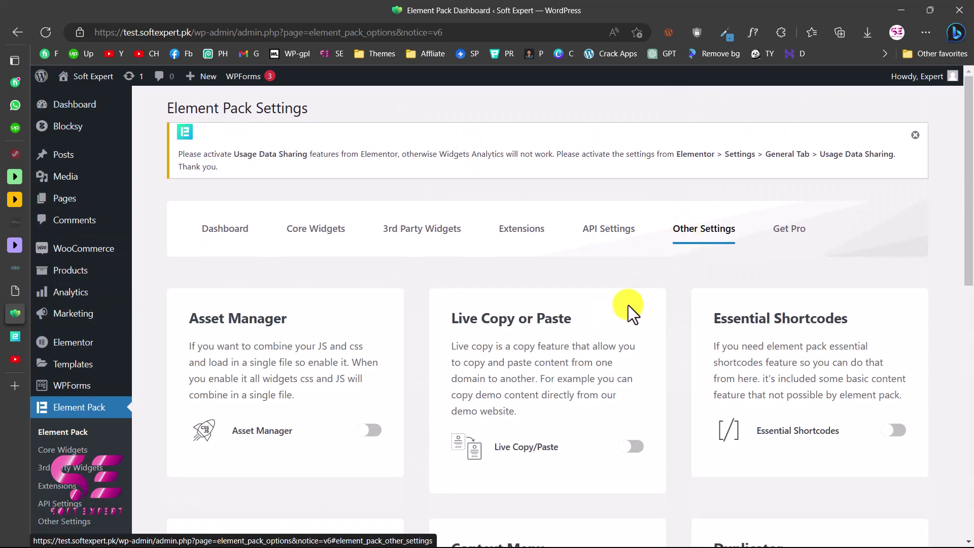
scroll(441, 398, "down", 5)
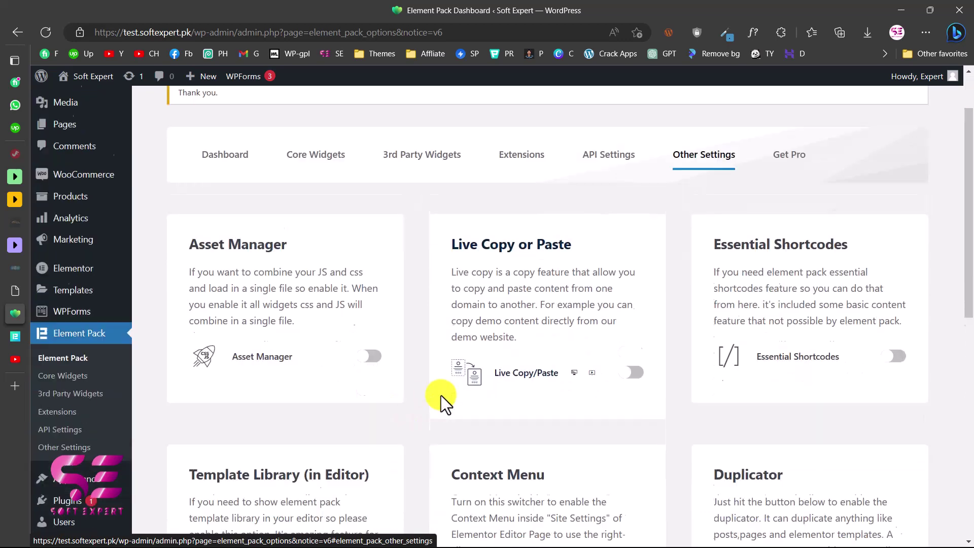
scroll(440, 395, "down", 4)
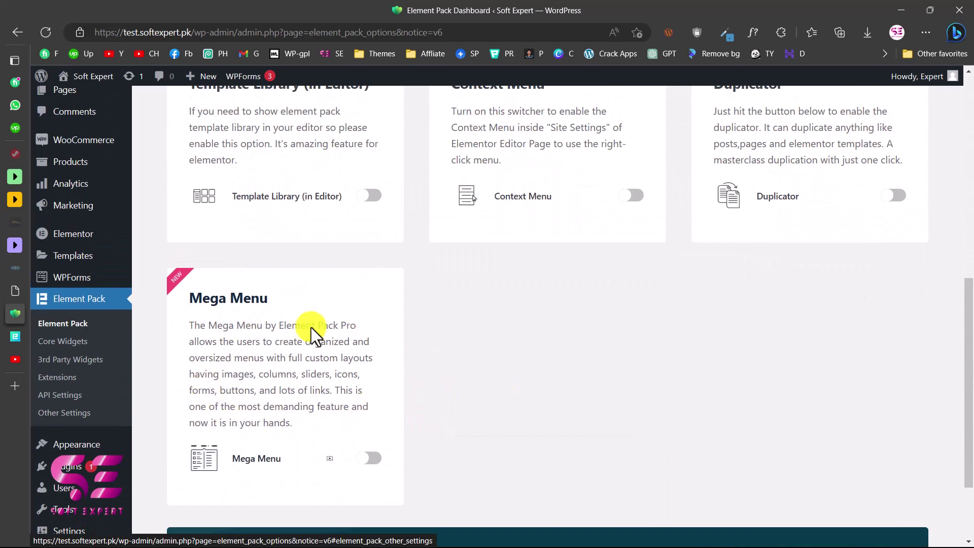
scroll(413, 385, "up", 9)
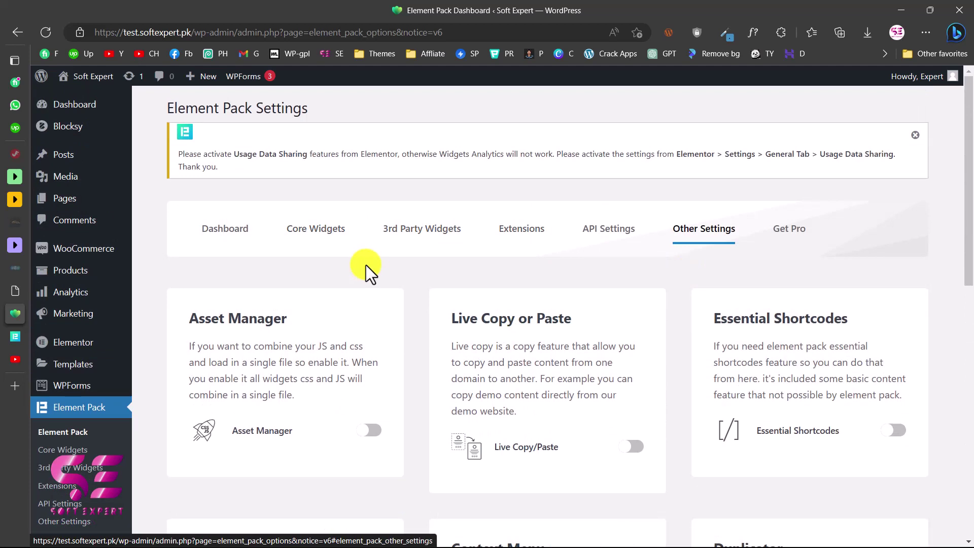
Step: Visit the Soft Expert site's home page and open it for editing with Elementor
mouse_move(84, 201)
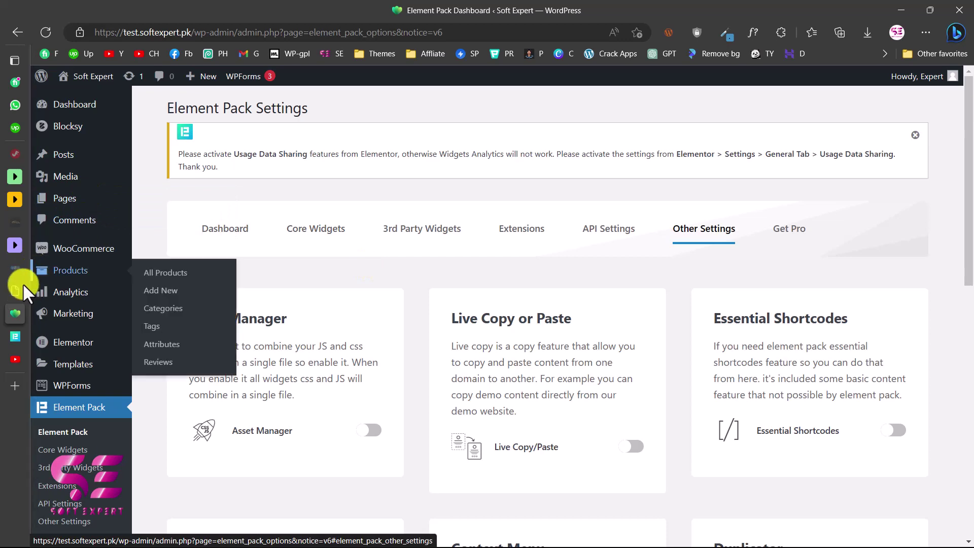
mouse_move(22, 320)
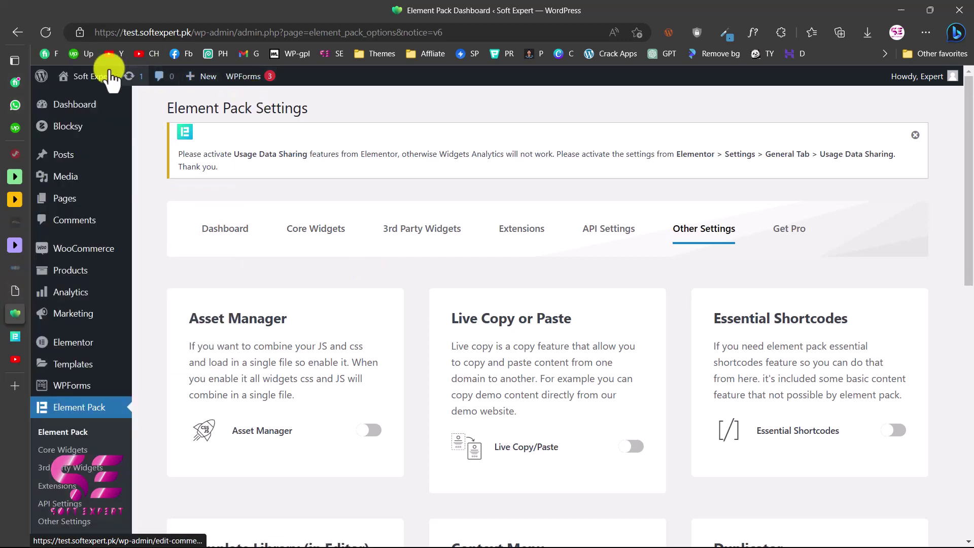
left_click(96, 81)
scroll(531, 258, "down", 15)
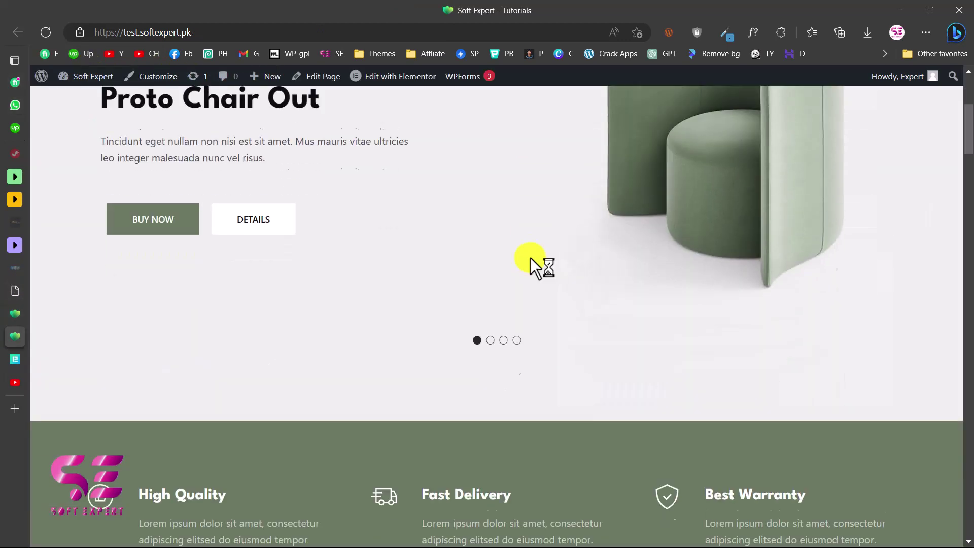
scroll(611, 264, "up", 3)
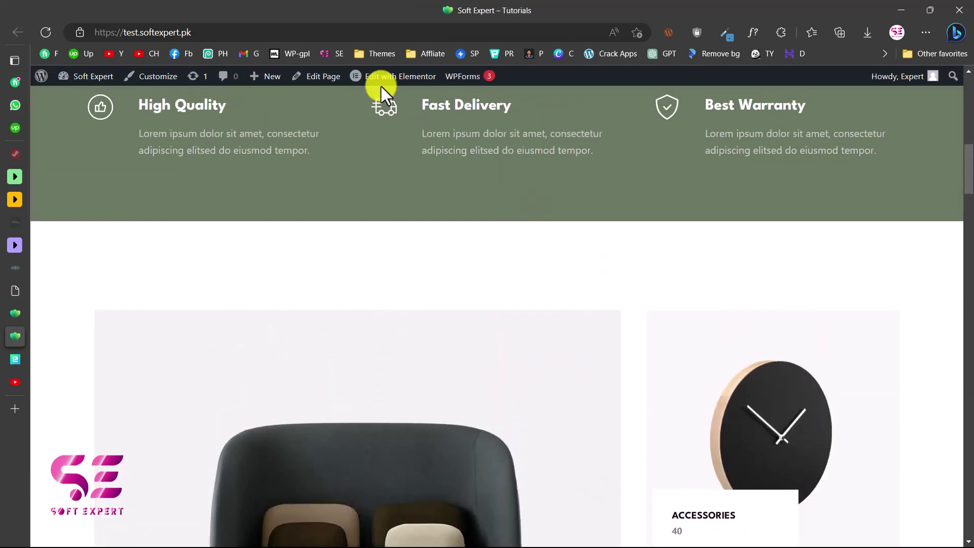
left_click(401, 79)
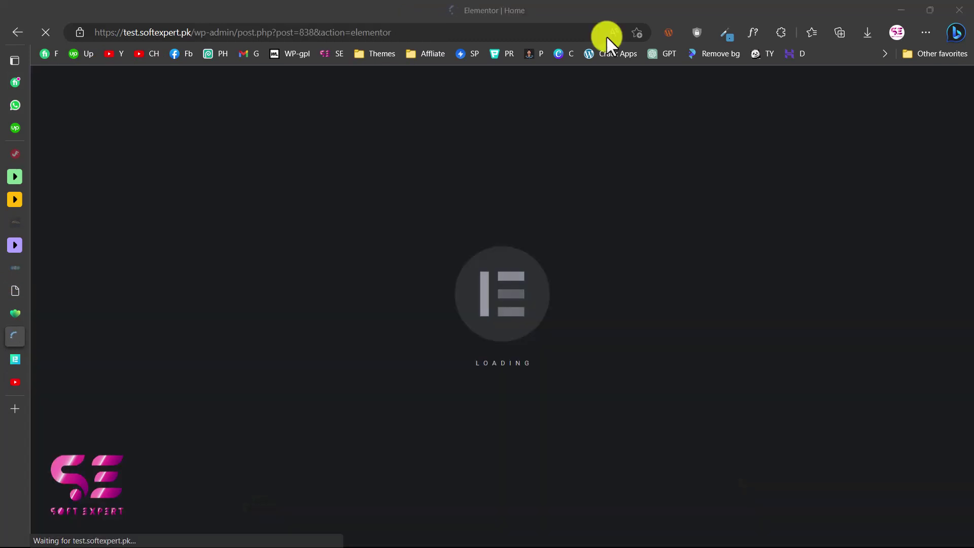
Step: Find the Static Carousel widget with the search term "car" and place it in the empty area above the footer
scroll(589, 215, "down", 10)
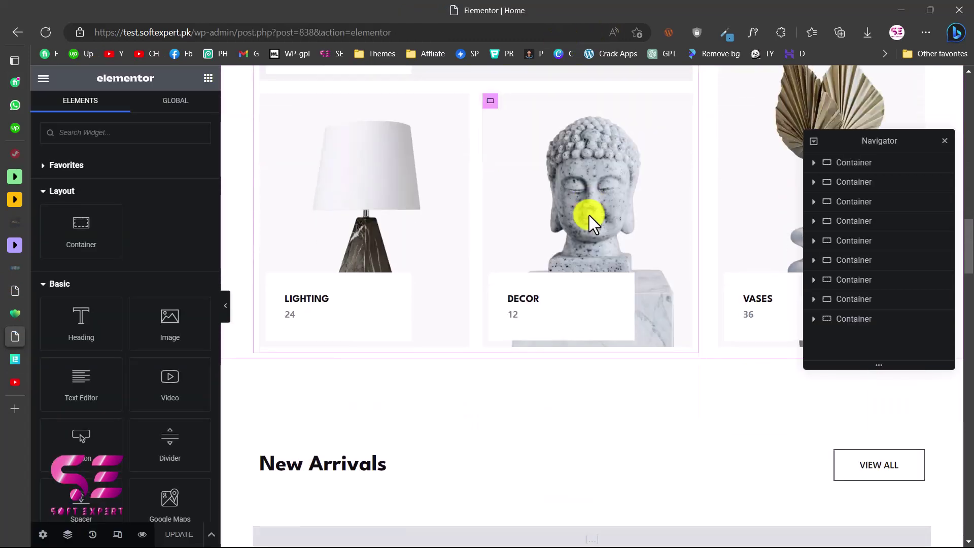
scroll(589, 215, "up", 8)
scroll(966, 276, "down", 5)
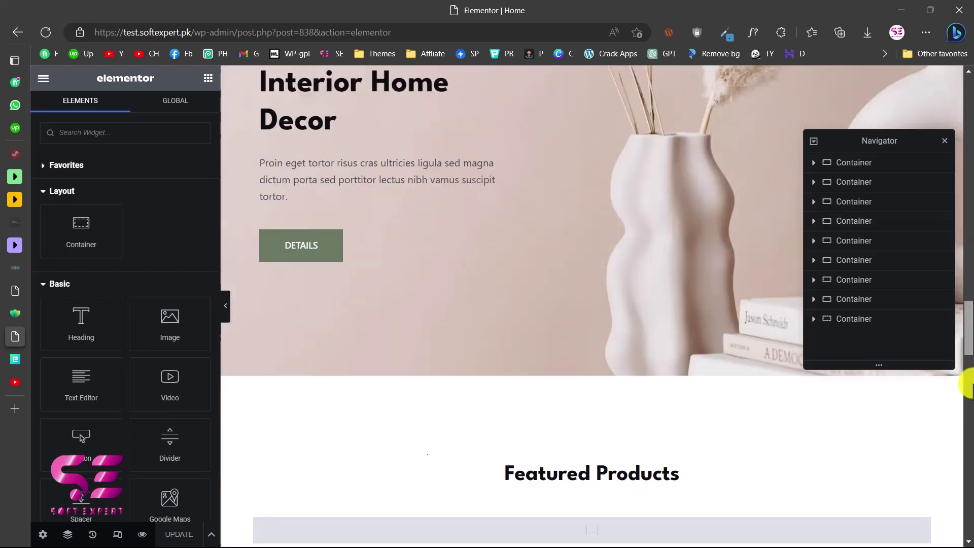
left_click_drag(968, 387, 966, 446)
scroll(656, 398, "down", 7)
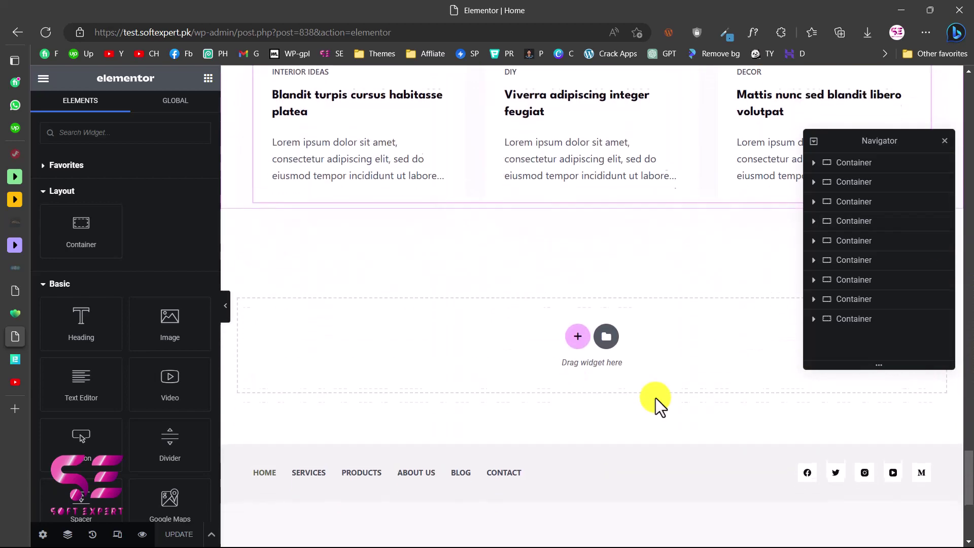
scroll(644, 394, "down", 1)
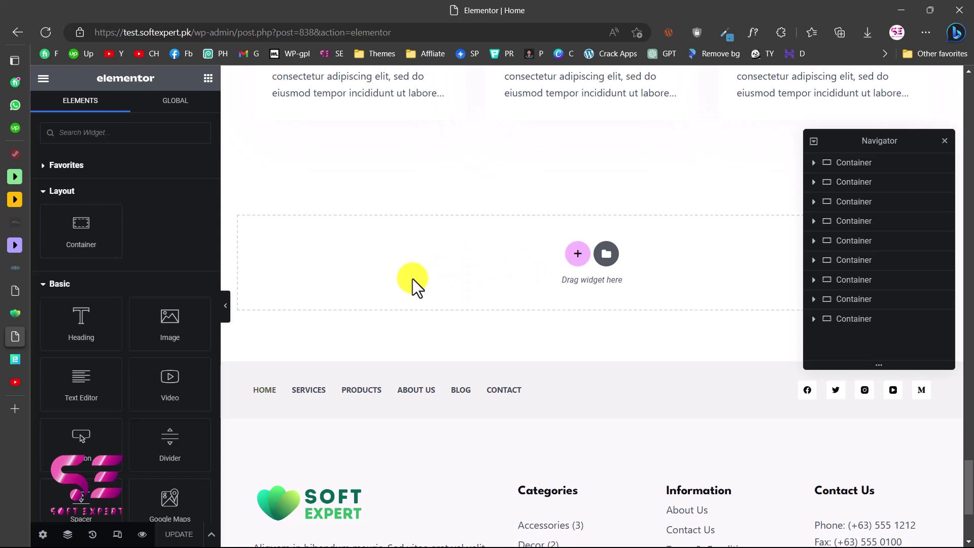
left_click(156, 142)
type("car")
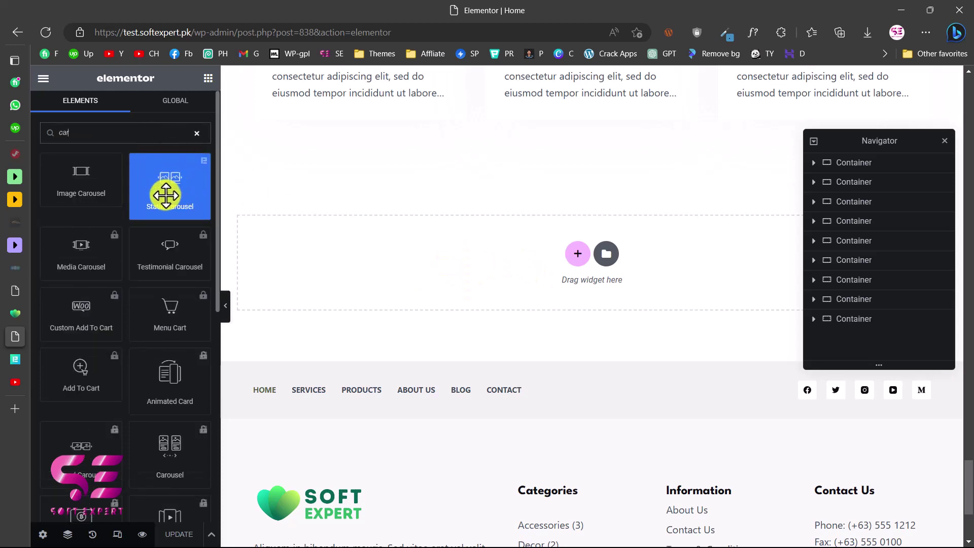
left_click_drag(173, 192, 381, 255)
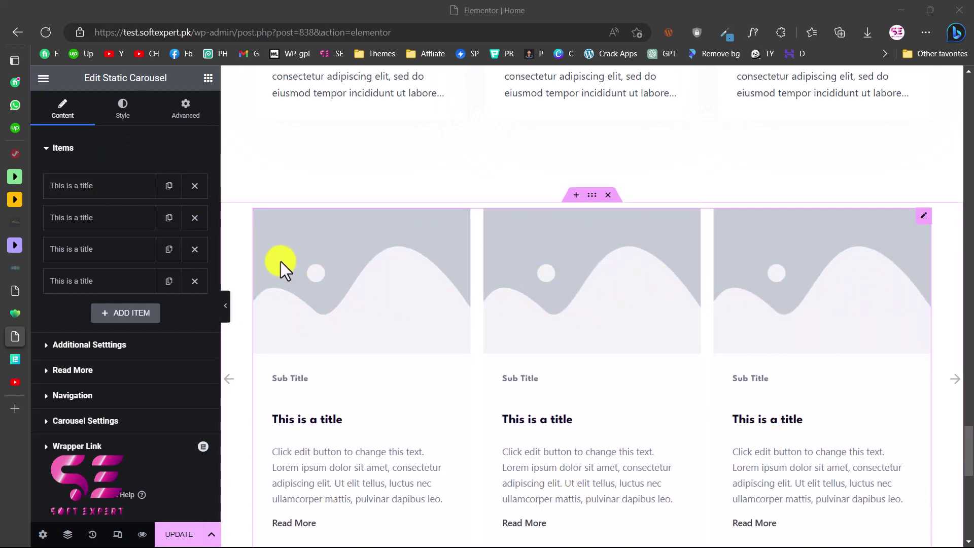
Step: Set the first carousel item's image to article-image-5-1.webp from the media library
left_click(121, 186)
mouse_move(112, 259)
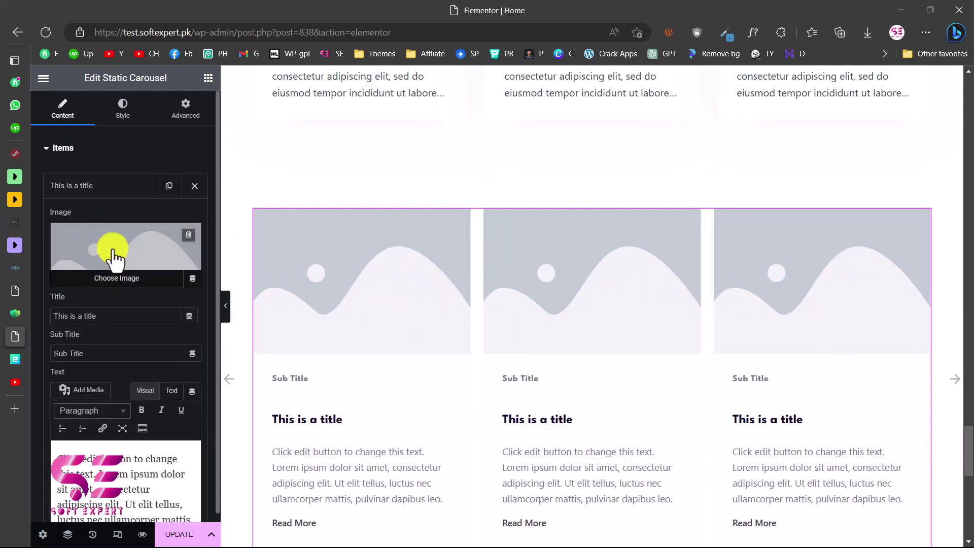
left_click(107, 256)
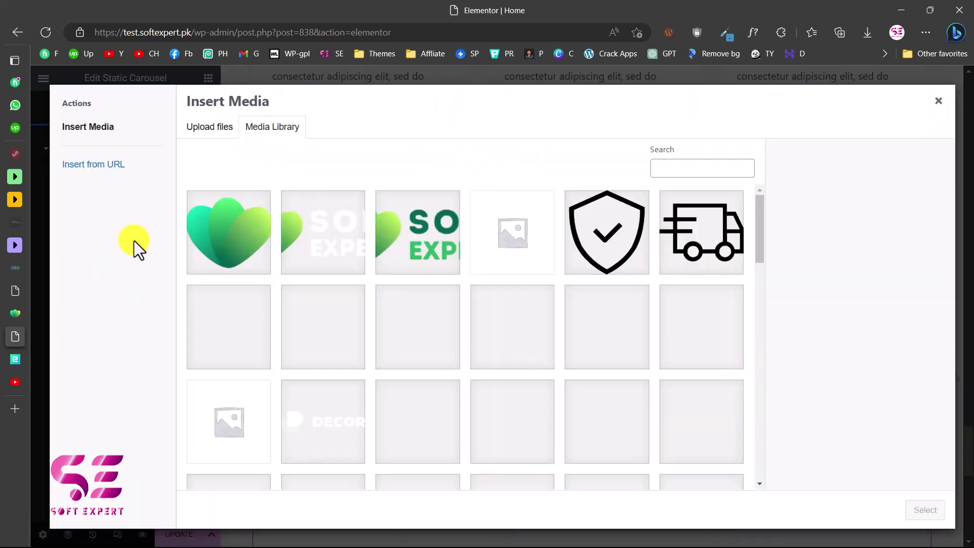
scroll(447, 365, "down", 2)
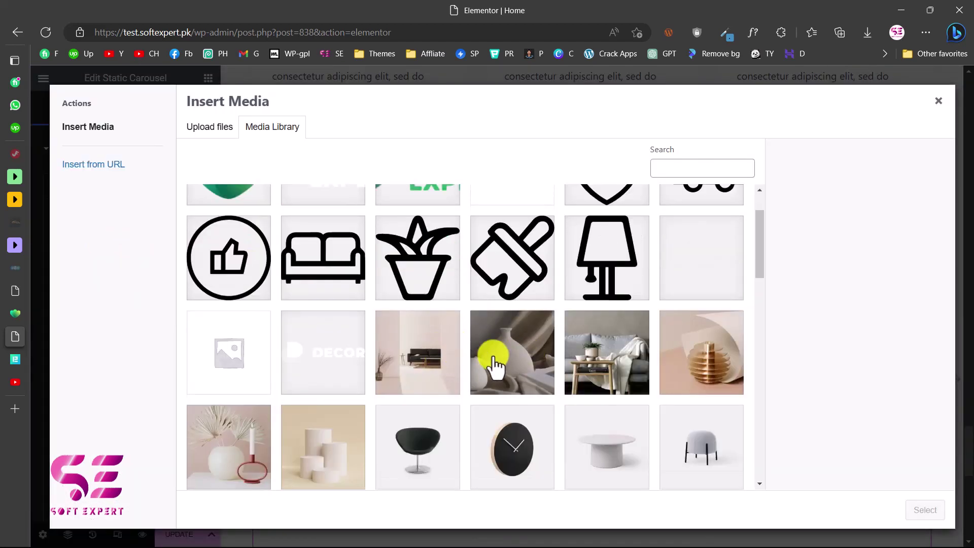
left_click(525, 365)
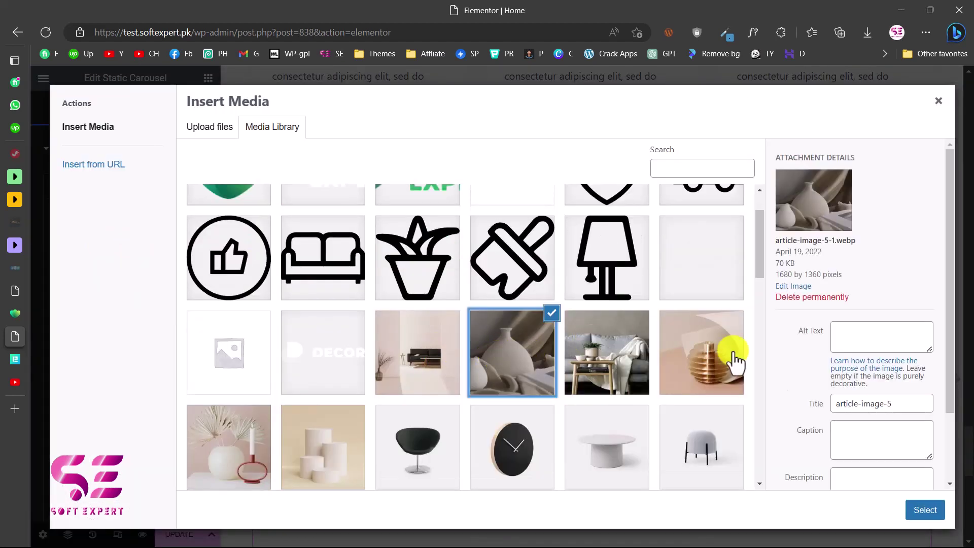
left_click(917, 511)
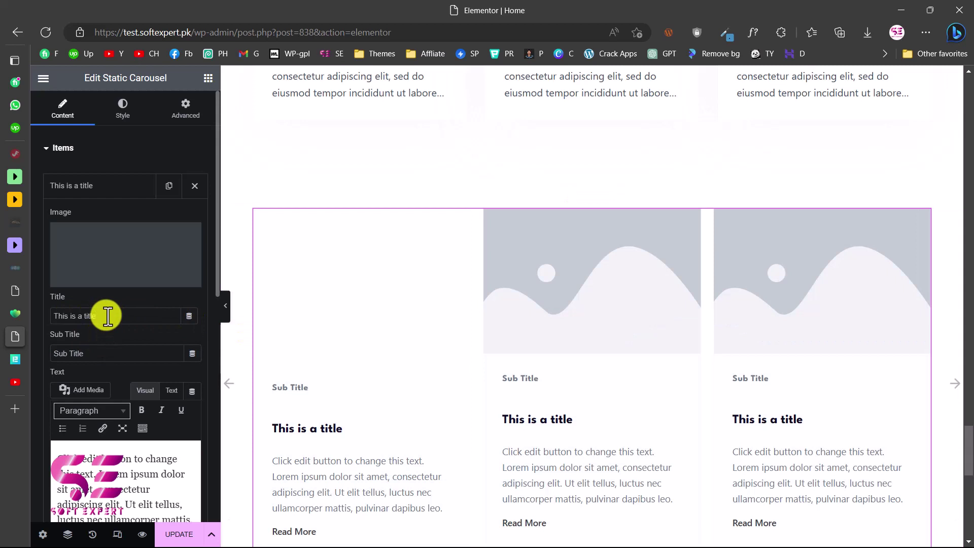
Step: Change the first carousel item's title to "Soft Expert" and its subtitle to "Tutorial"
left_click_drag(108, 315, 73, 316)
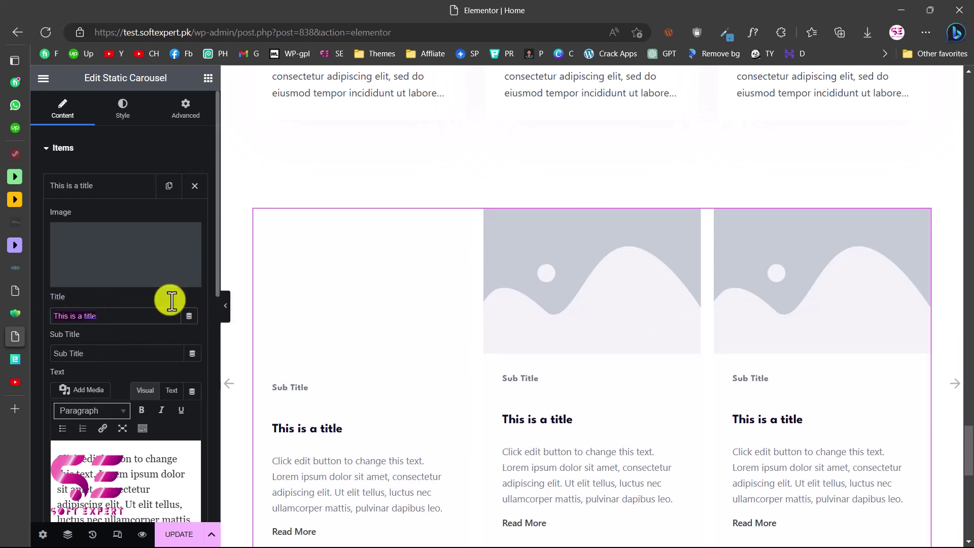
type("Soft Expert")
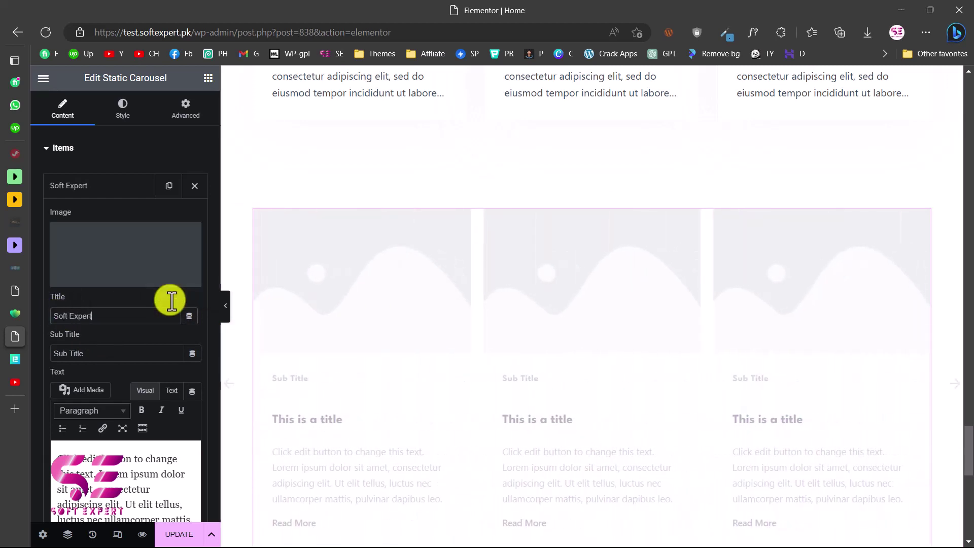
left_click(89, 349)
left_click_drag(51, 352, 141, 351)
type("Turtori")
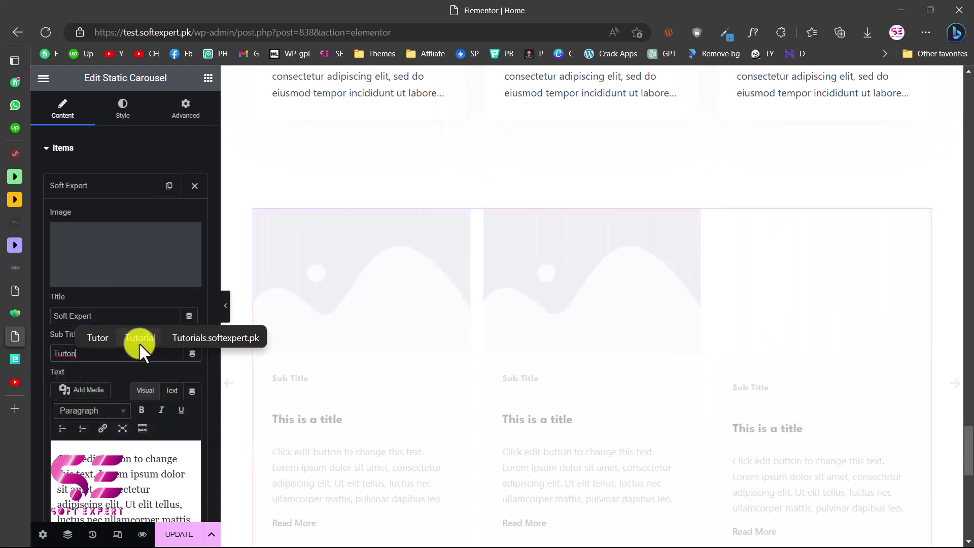
left_click(138, 342)
scroll(133, 285, "down", 6)
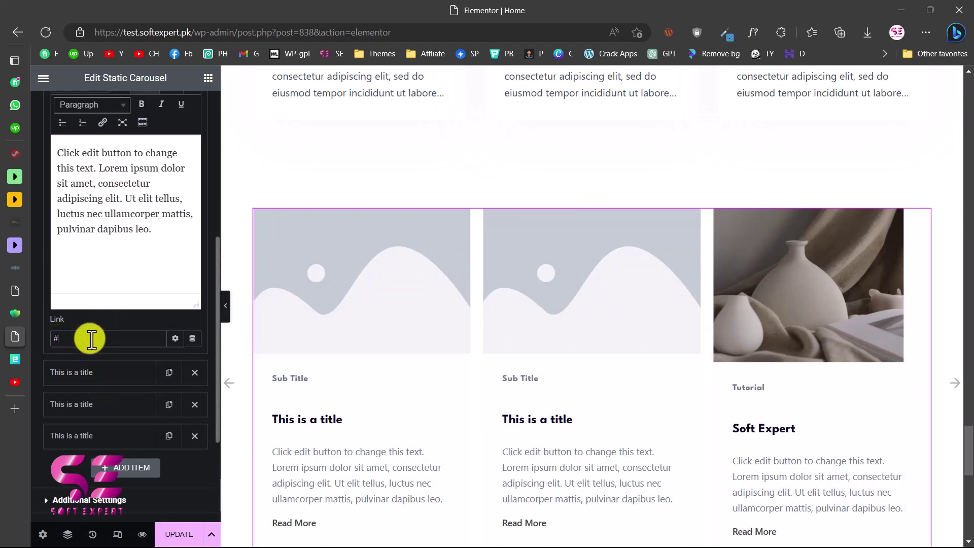
key("BackSpace")
type("www")
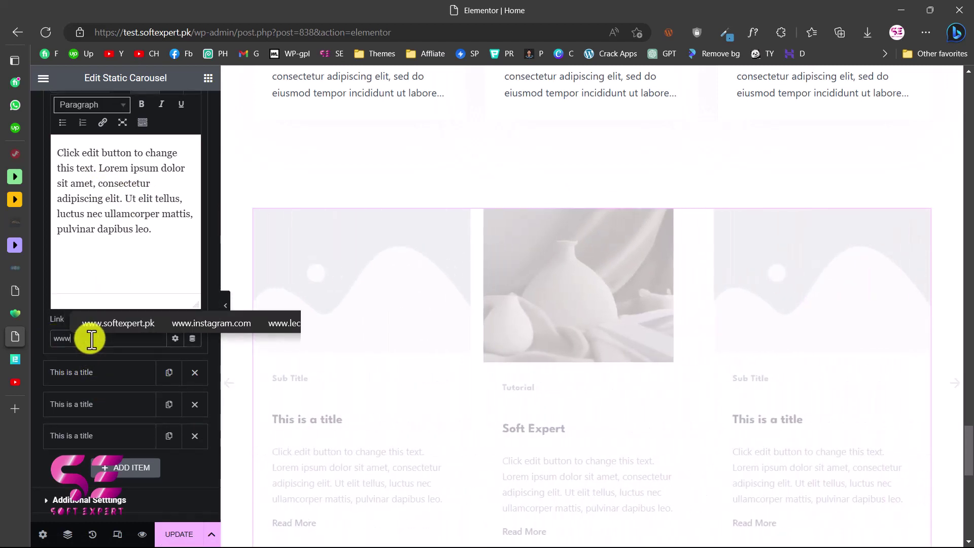
type(".softexpert.pk")
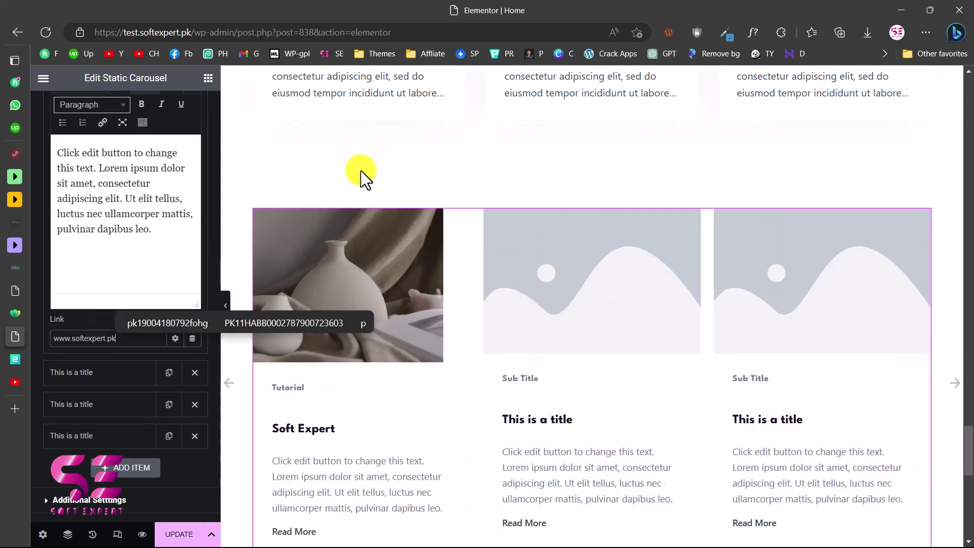
scroll(106, 363, "down", 2)
scroll(105, 370, "up", 3)
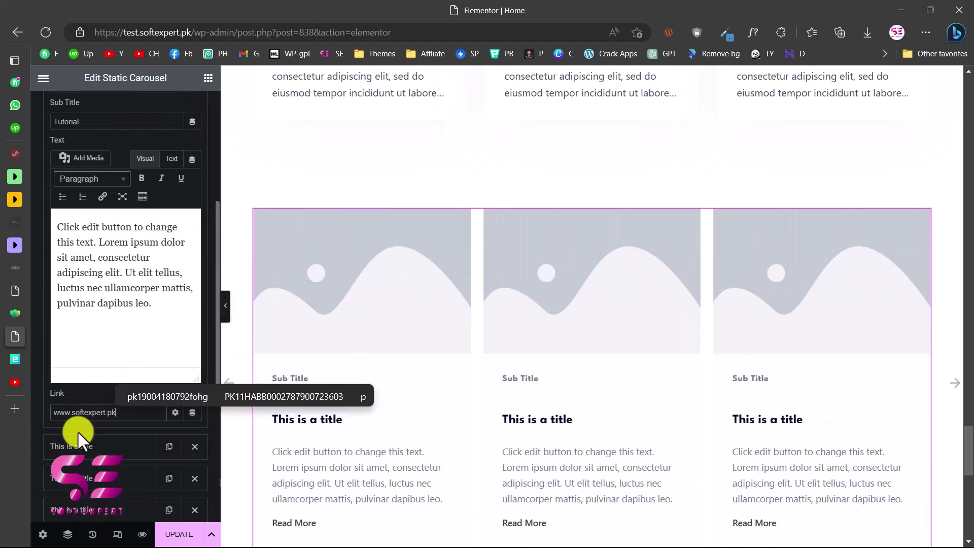
Step: Delete the three "This is a title" placeholder items from the carousel and collapse the Soft Expert item
scroll(112, 446, "down", 2)
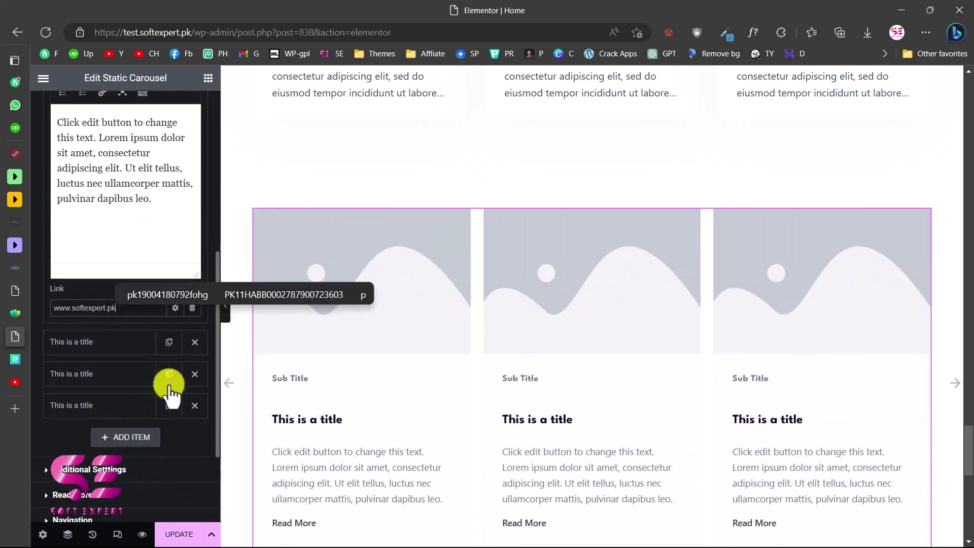
left_click(195, 345)
left_click(195, 345)
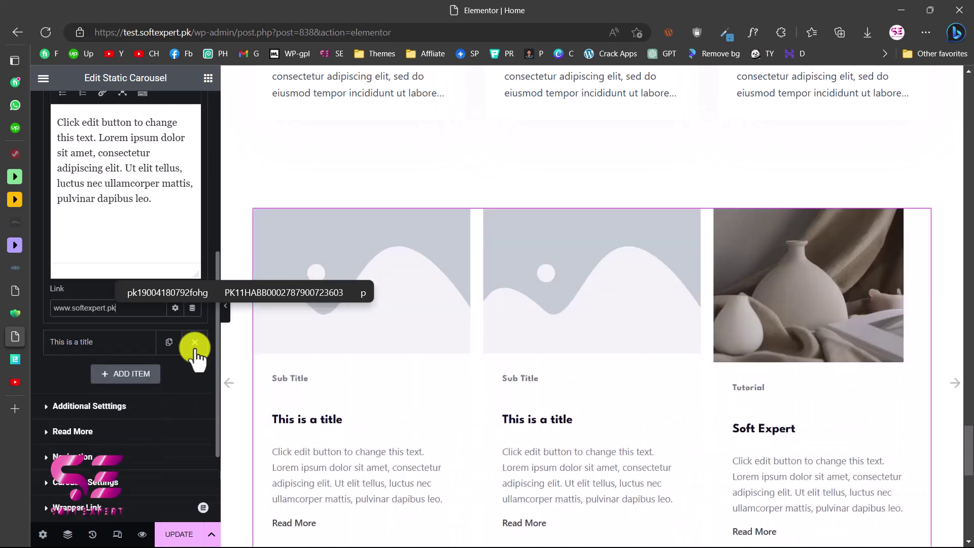
left_click(194, 345)
left_click_drag(216, 354, 198, 165)
left_click(133, 186)
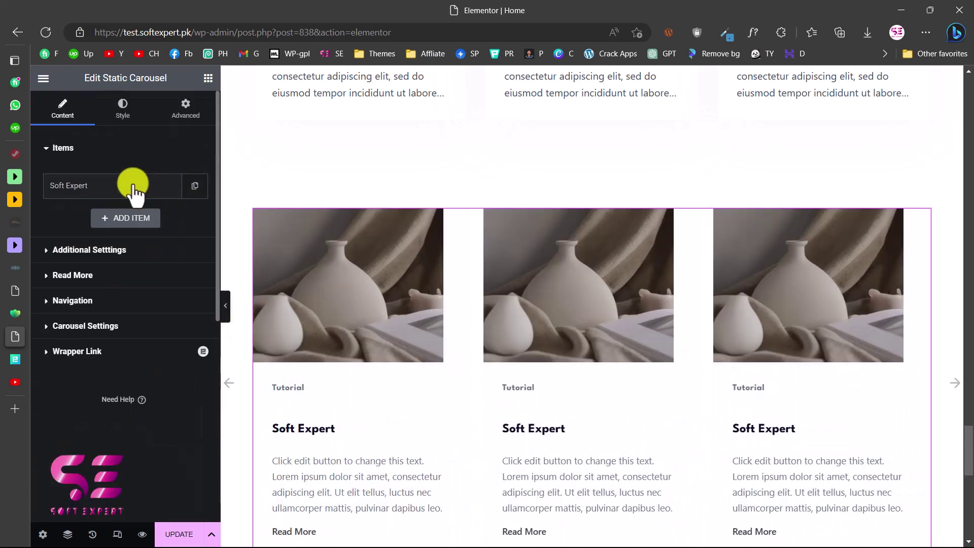
Step: Duplicate the Soft Expert item three times to make four carousel items
left_click(192, 188)
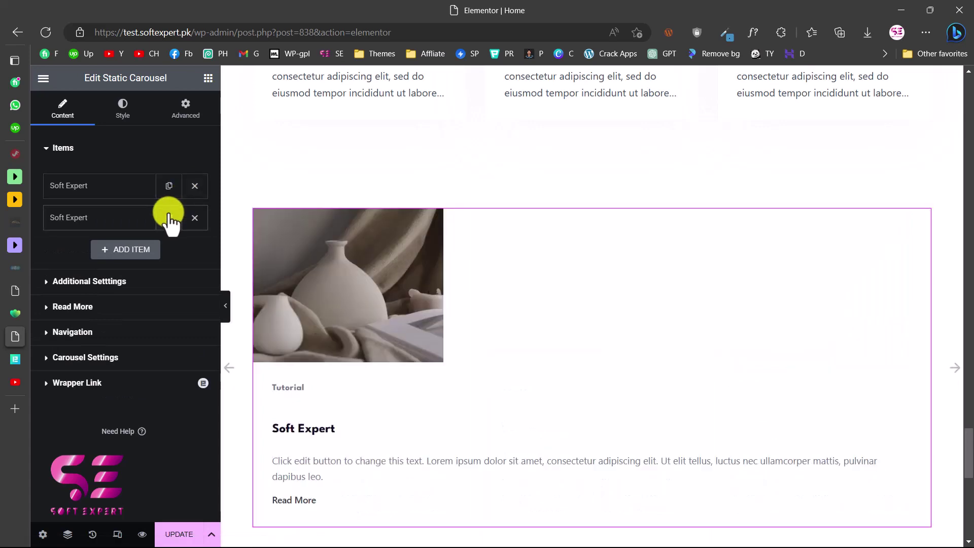
left_click(169, 217)
left_click(169, 249)
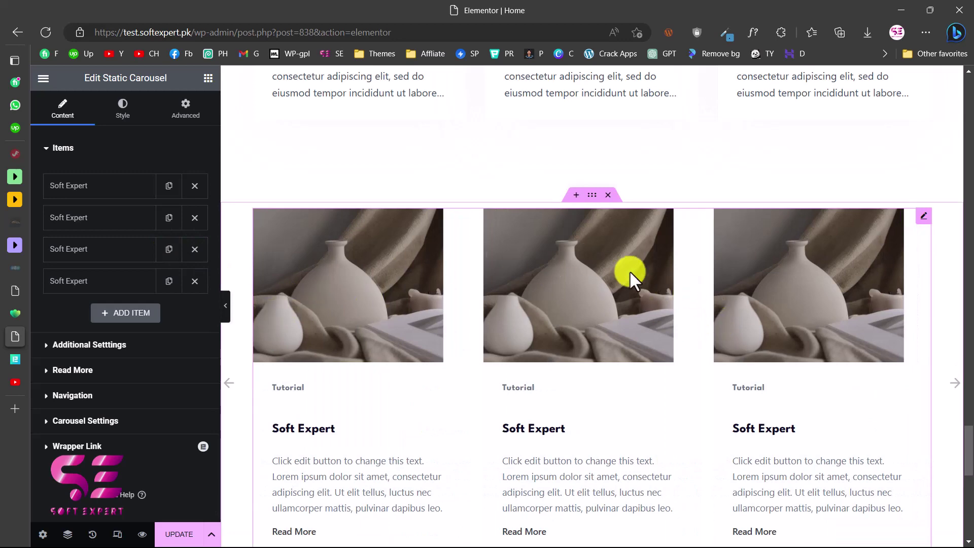
Step: Replace the second carousel item's image with article-image-4-1.webp from the media library
left_click(80, 217)
left_click(102, 282)
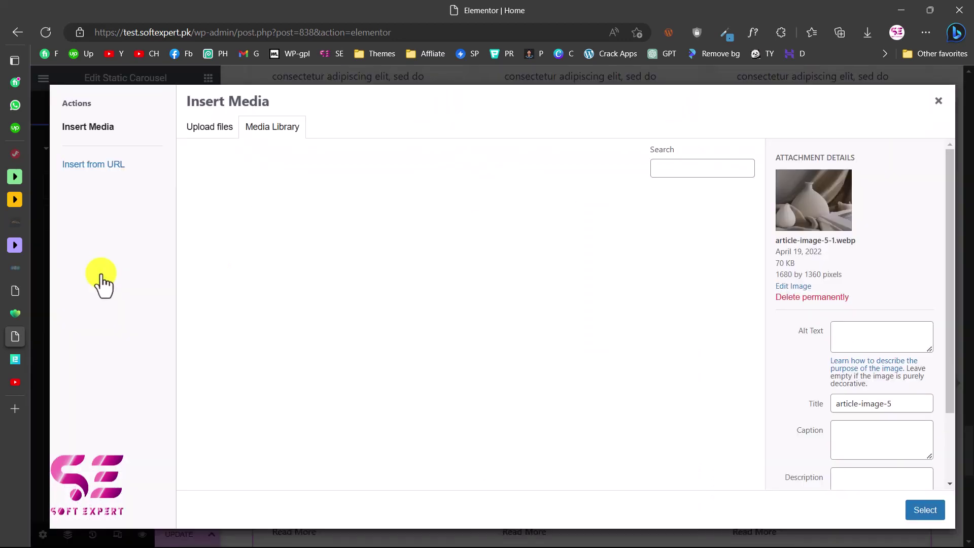
left_click(594, 406)
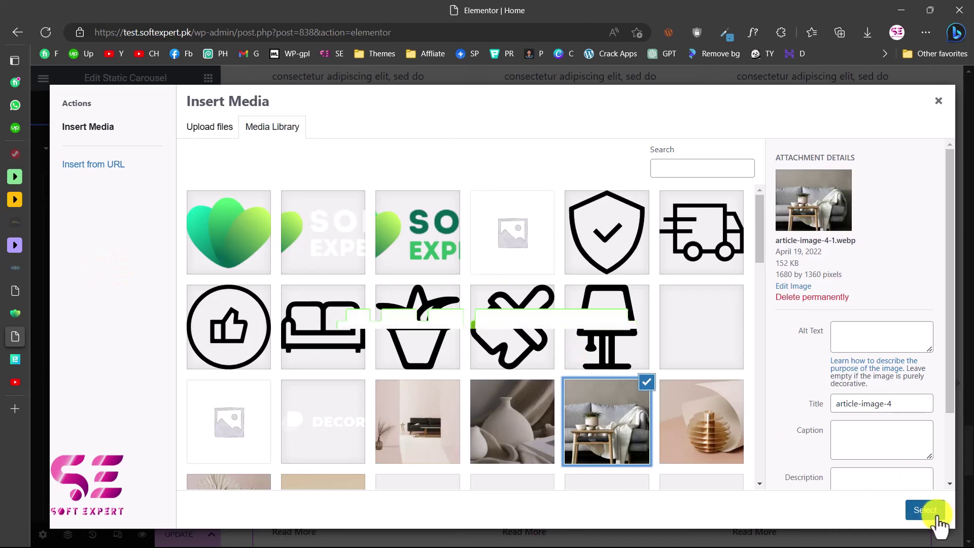
left_click(925, 510)
Step: Replace the third carousel item's image with the black sofa in a pale pink room from the media library
left_click(130, 234)
left_click(126, 311)
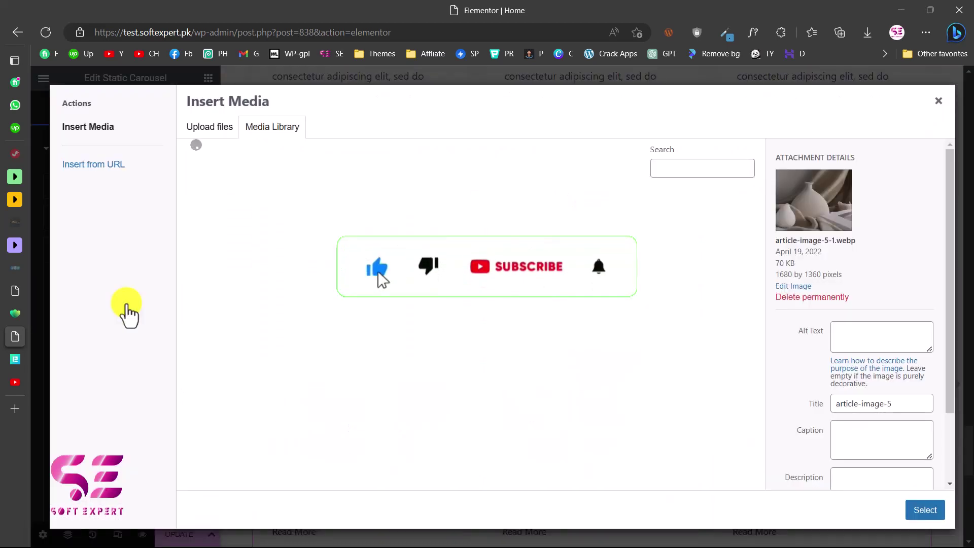
left_click(417, 422)
left_click(925, 510)
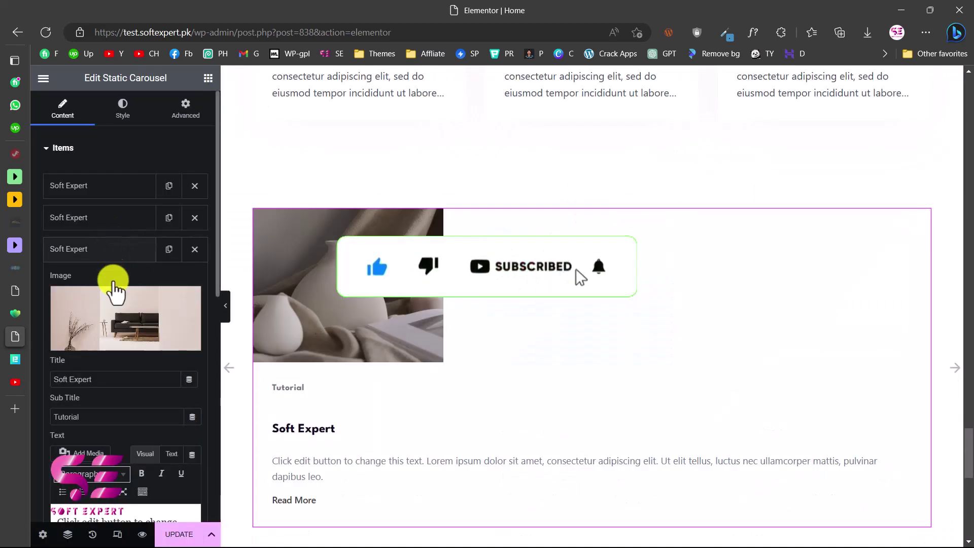
left_click(109, 249)
Step: Replace the fourth carousel item's image with the layered gold lamp picture from the media library and collapse the item
left_click(120, 281)
left_click(127, 337)
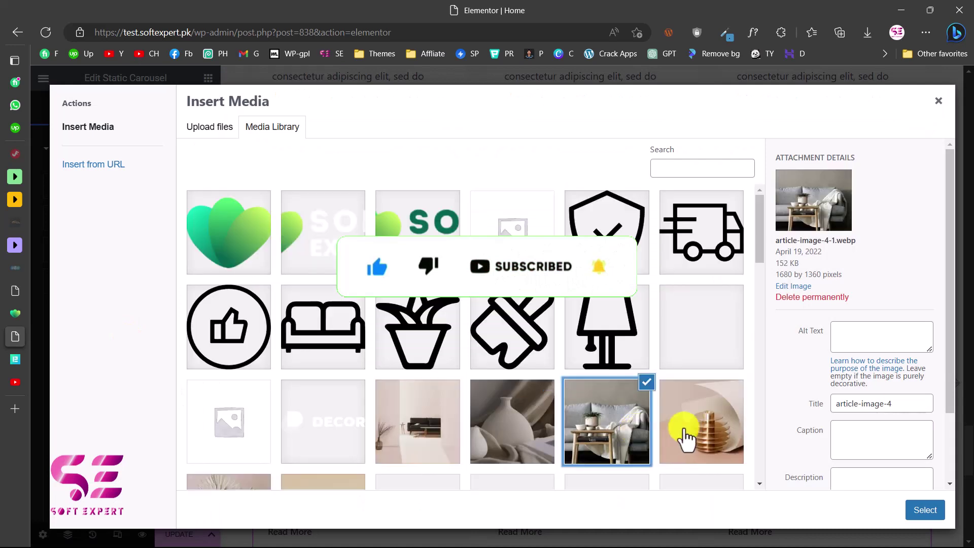
left_click(701, 421)
left_click(925, 509)
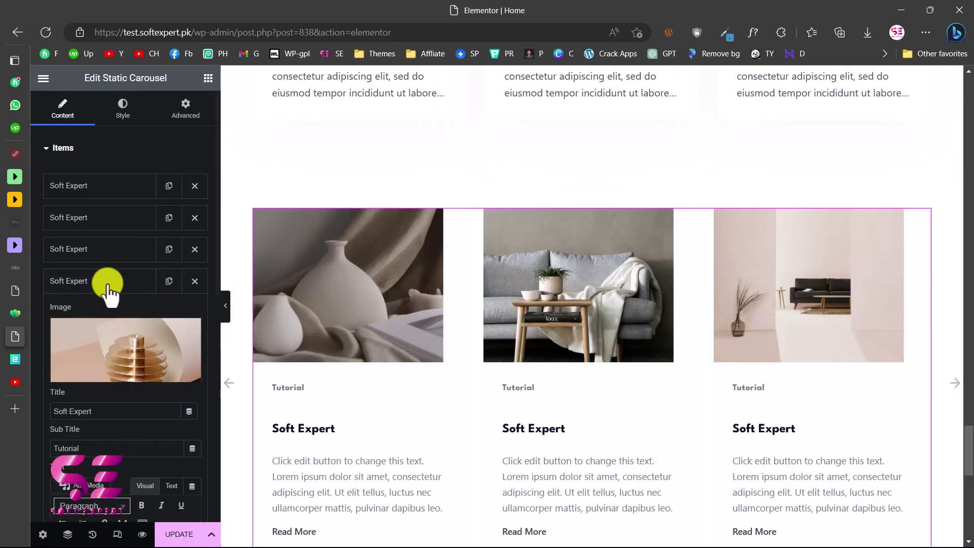
left_click(109, 282)
Step: Try a four-column layout in the carousel's additional settings, and return the columns to 3
scroll(345, 373, "down", 2)
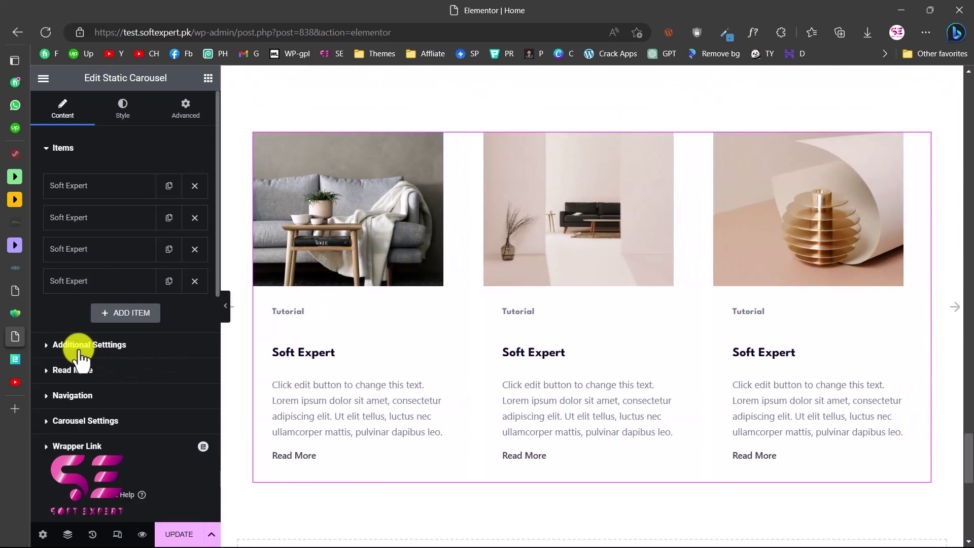
left_click(88, 347)
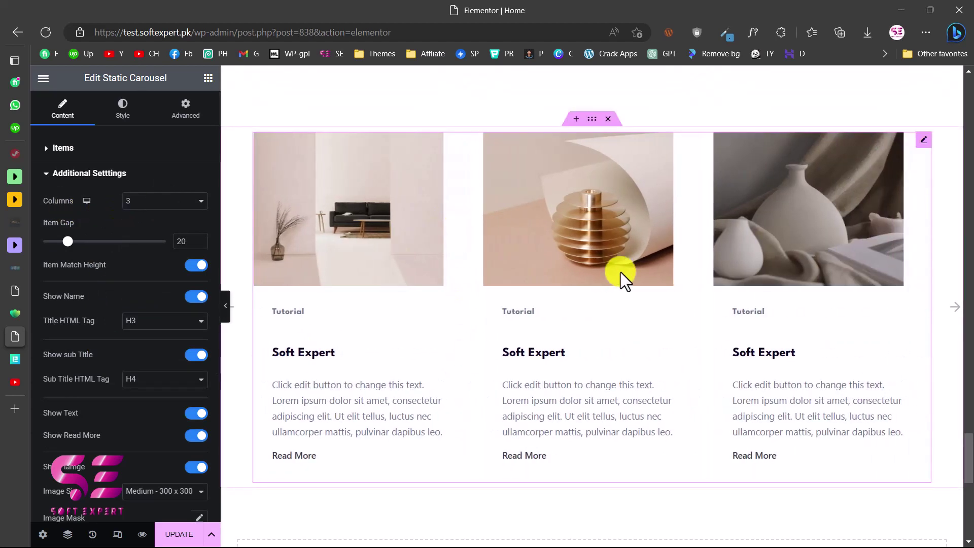
left_click(142, 202)
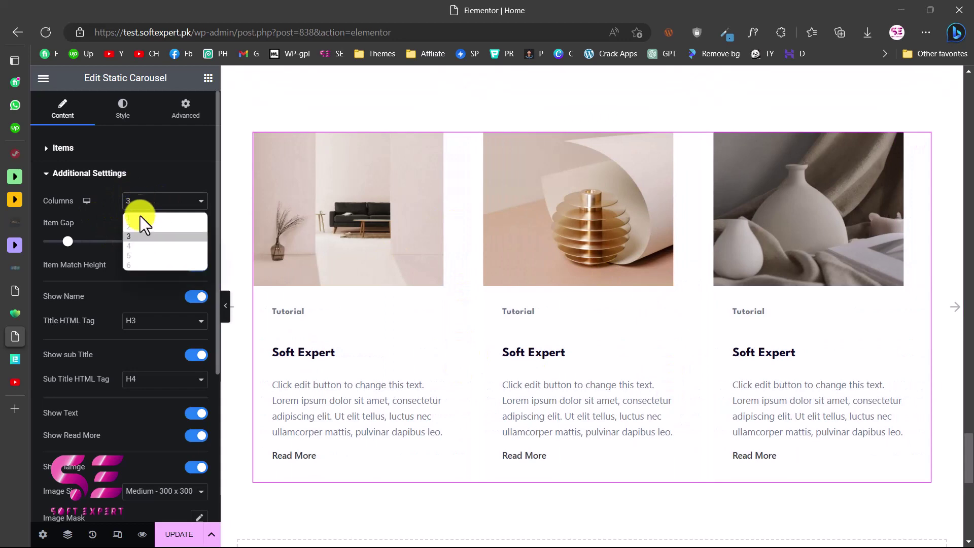
left_click(136, 246)
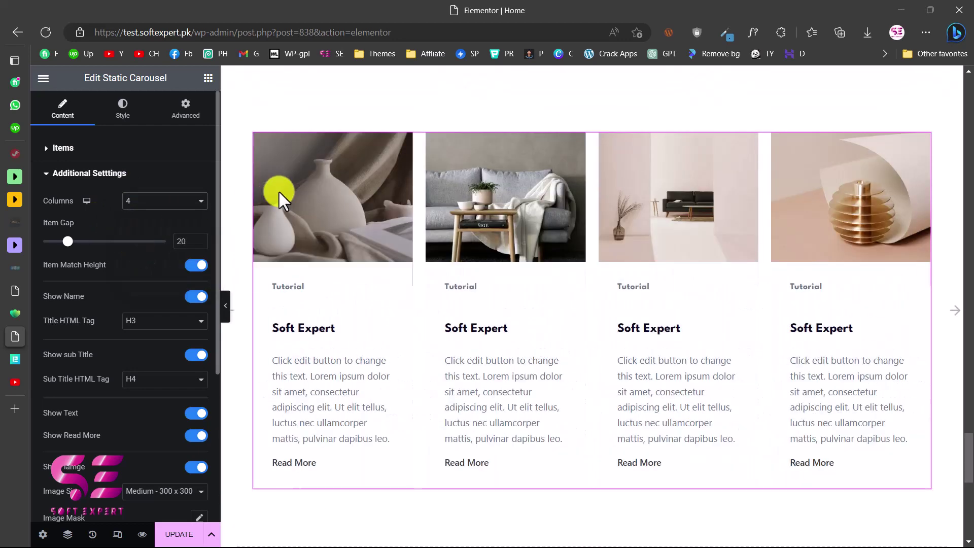
left_click(174, 213)
left_click(148, 235)
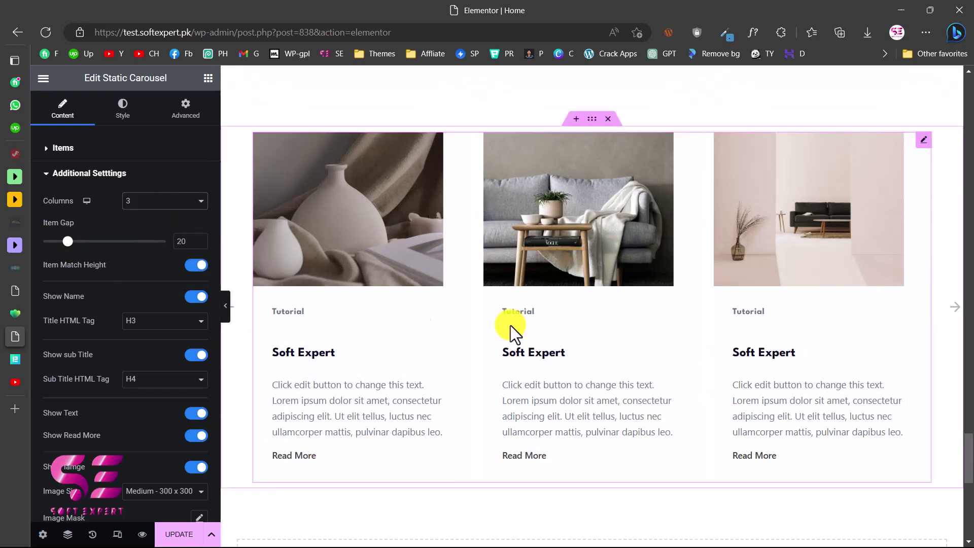
Step: Try a wider gap between the carousel items, and set the item gap back to 20
left_click_drag(69, 242, 93, 242)
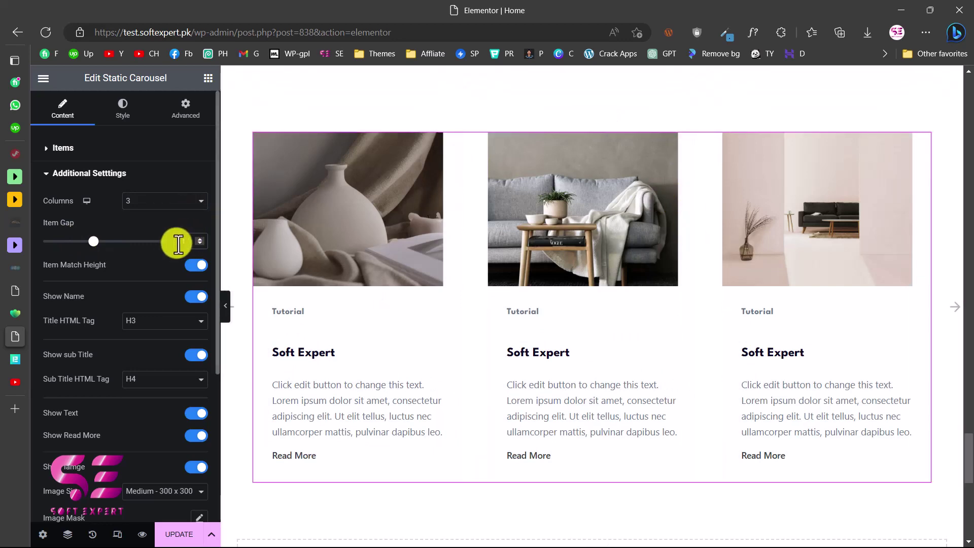
double_click(186, 243)
type("20")
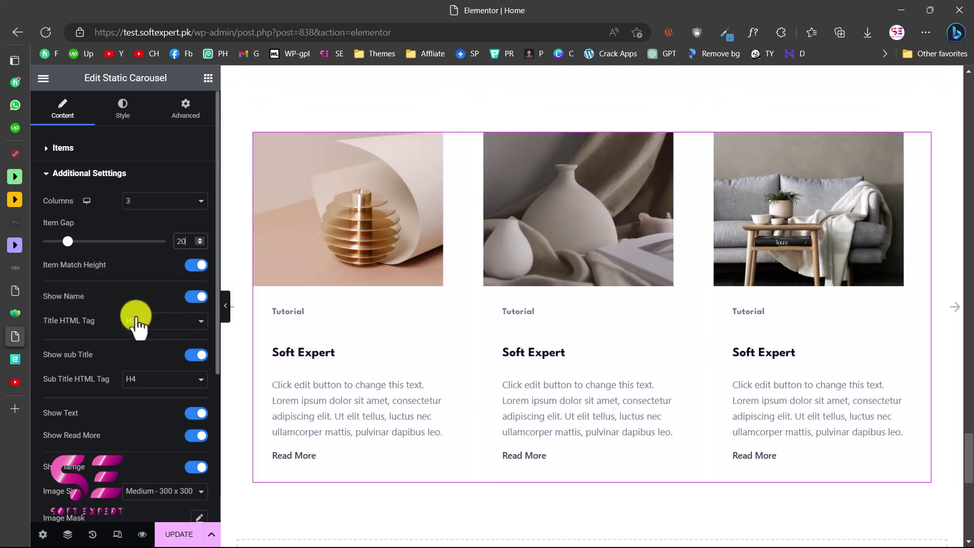
Step: Try hiding the Read More link and the image of the carousel items, turning each back on
scroll(122, 337, "down", 2)
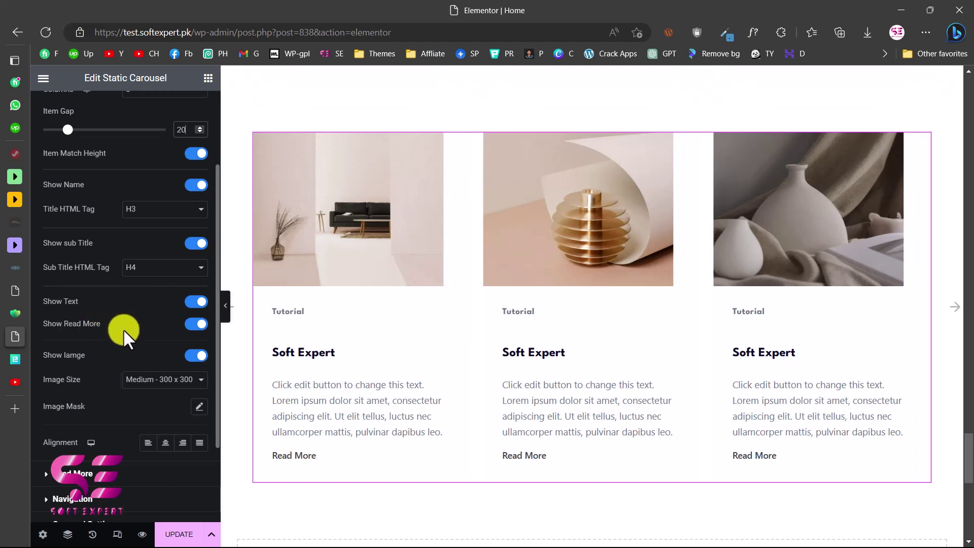
left_click(199, 325)
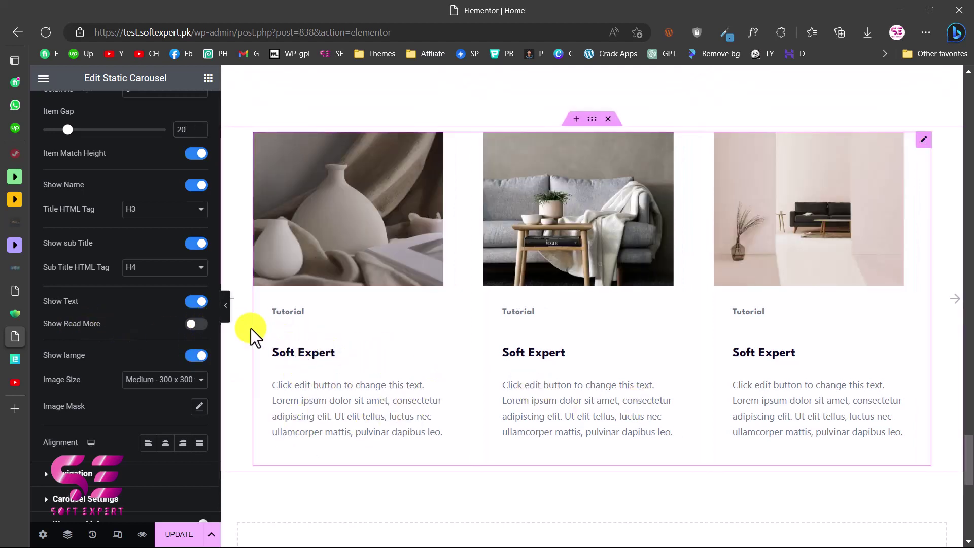
left_click(197, 325)
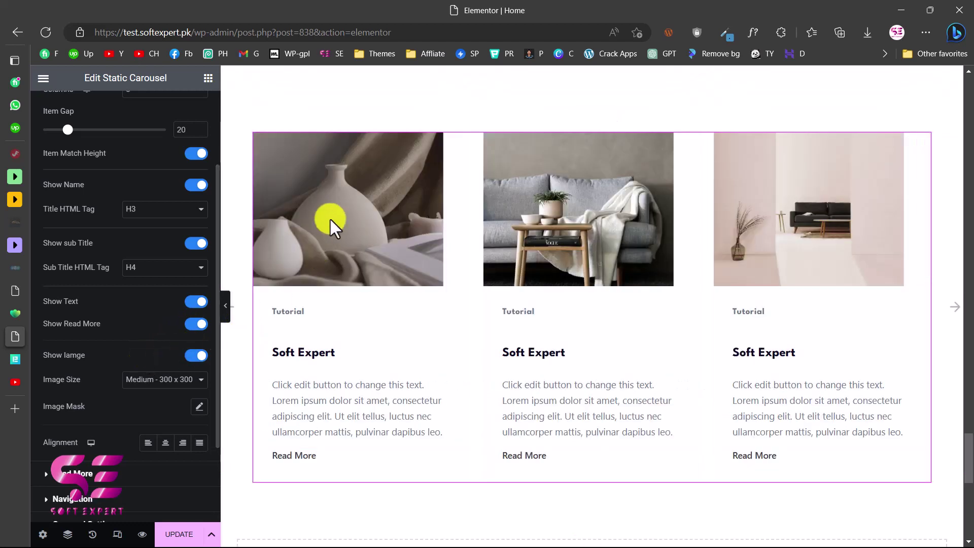
left_click(201, 355)
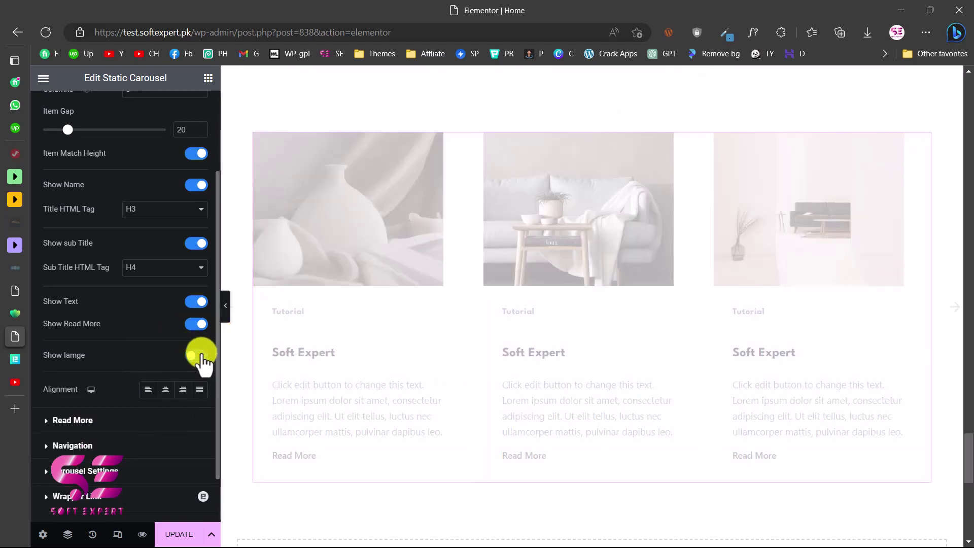
left_click(202, 354)
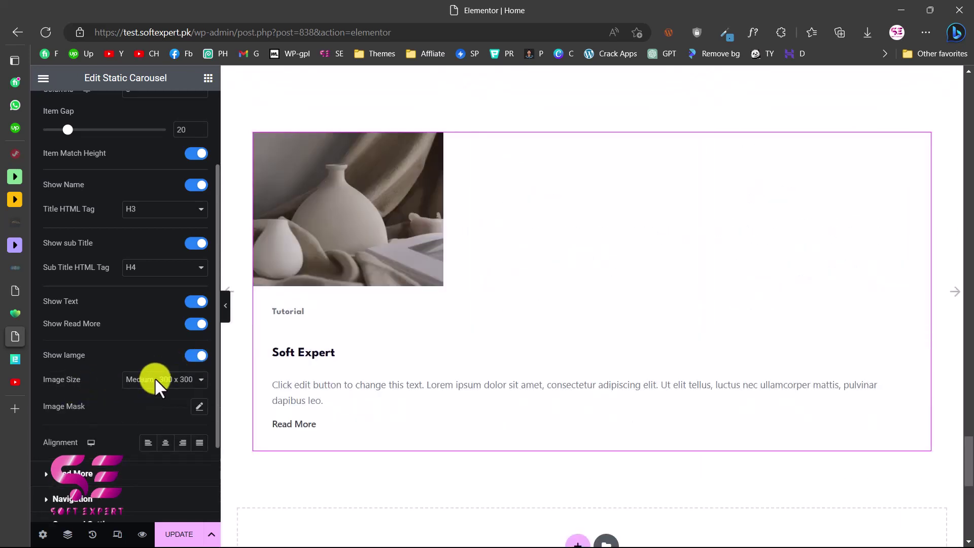
Step: Set the carousel's image size to Large - 1024 x 1024
left_click(147, 378)
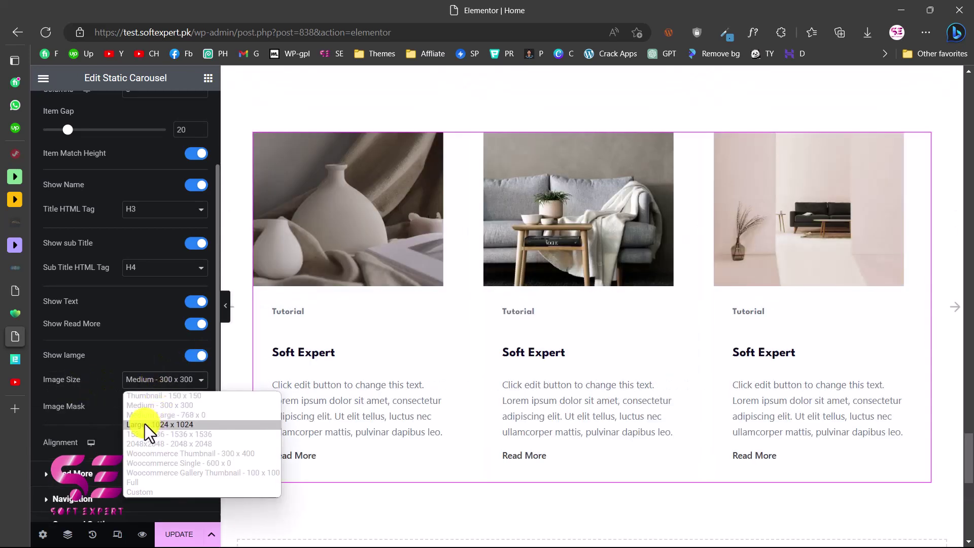
left_click(144, 424)
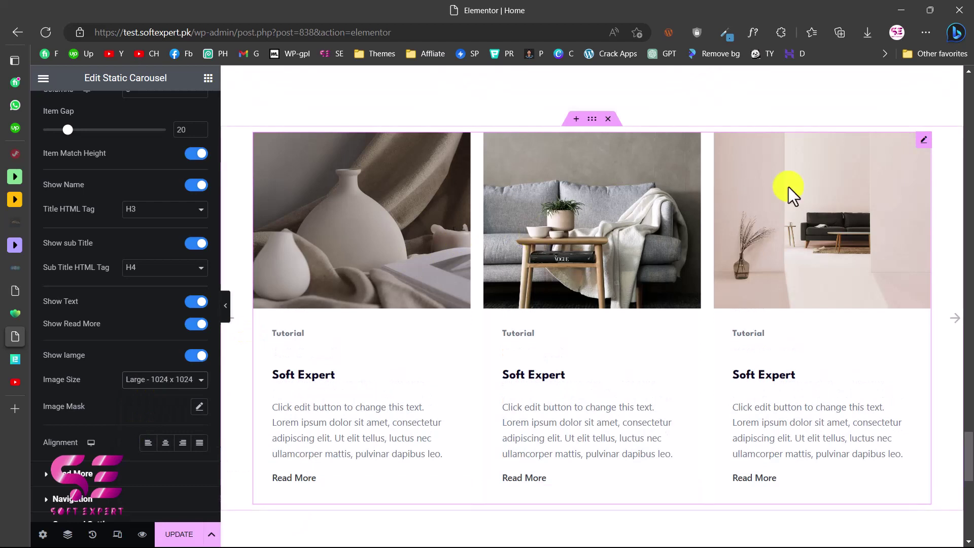
Step: Enable the image mask for the carousel images, try Shape 3, and set the masking shape to Shape 8
scroll(96, 406, "down", 2)
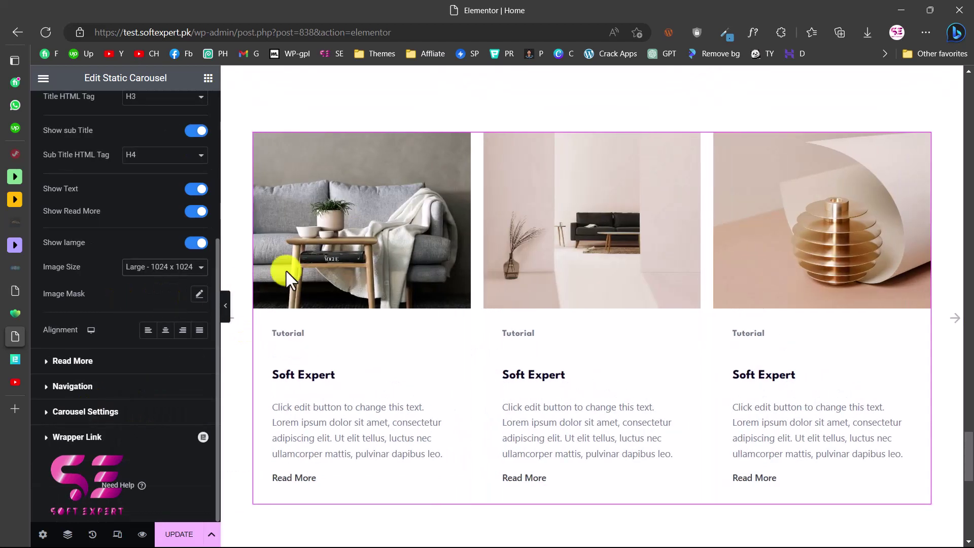
left_click(200, 299)
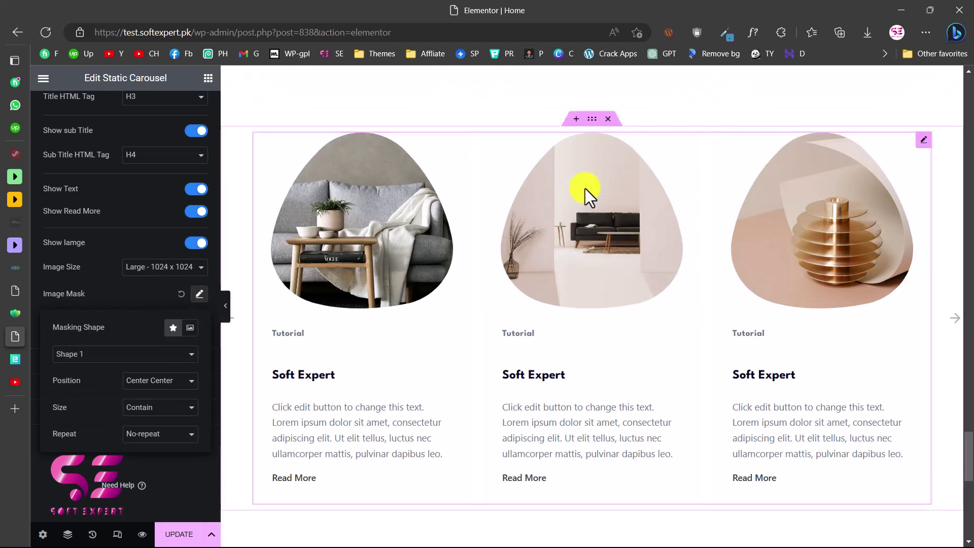
left_click(136, 354)
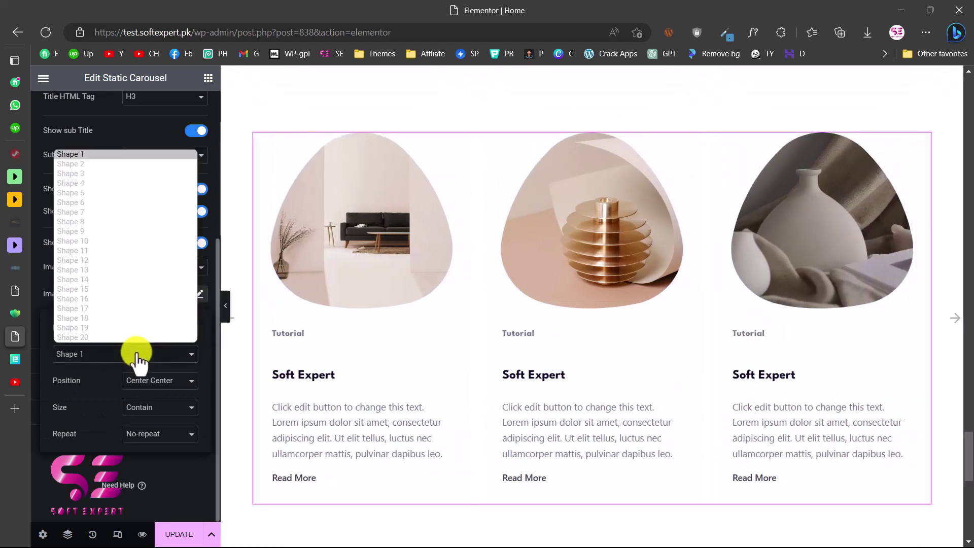
left_click(69, 176)
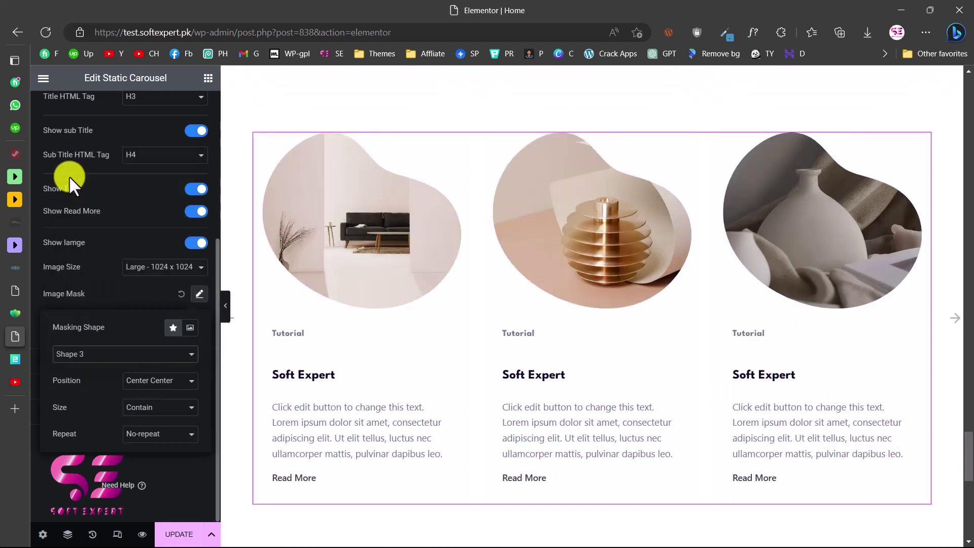
left_click(97, 358)
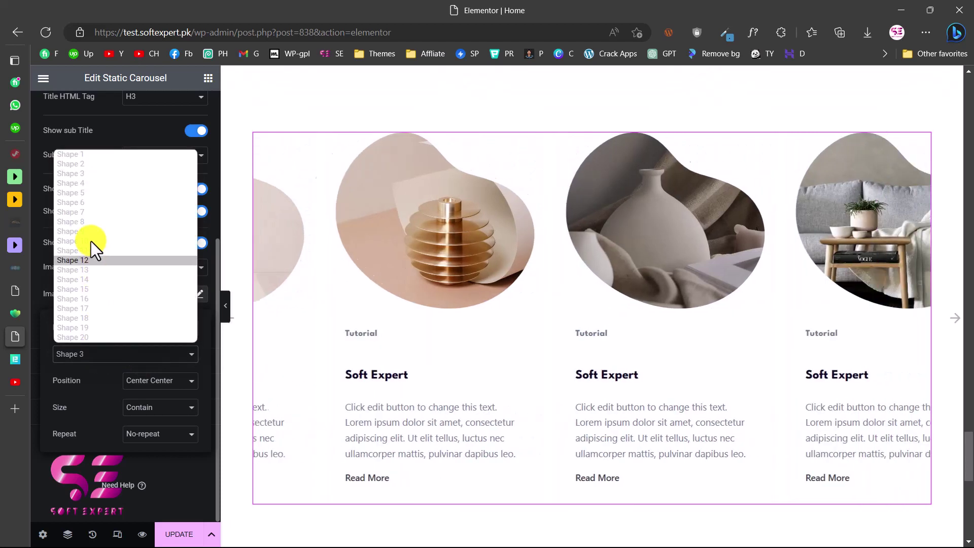
left_click(88, 220)
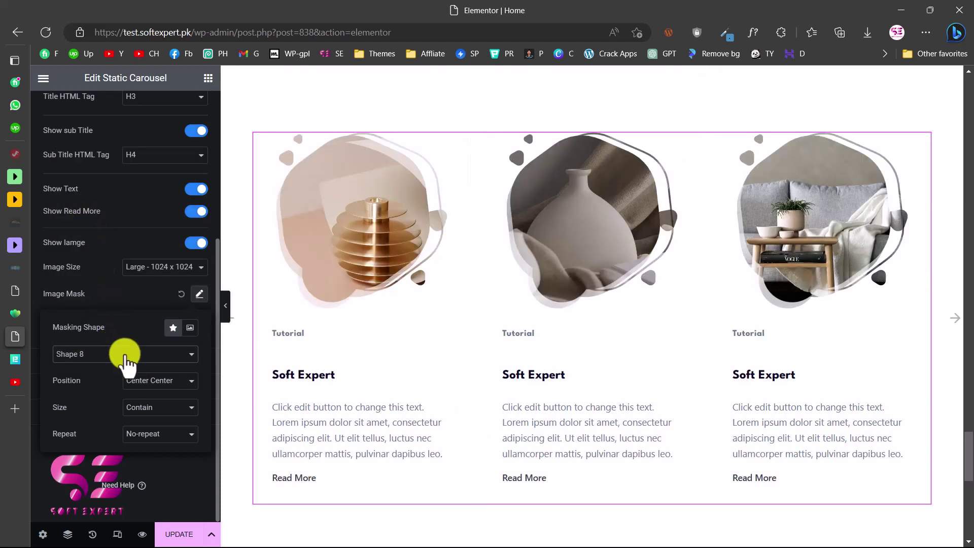
Step: Close the image mask options and center-align the carousel items' content, comparing it with left alignment
left_click(125, 358)
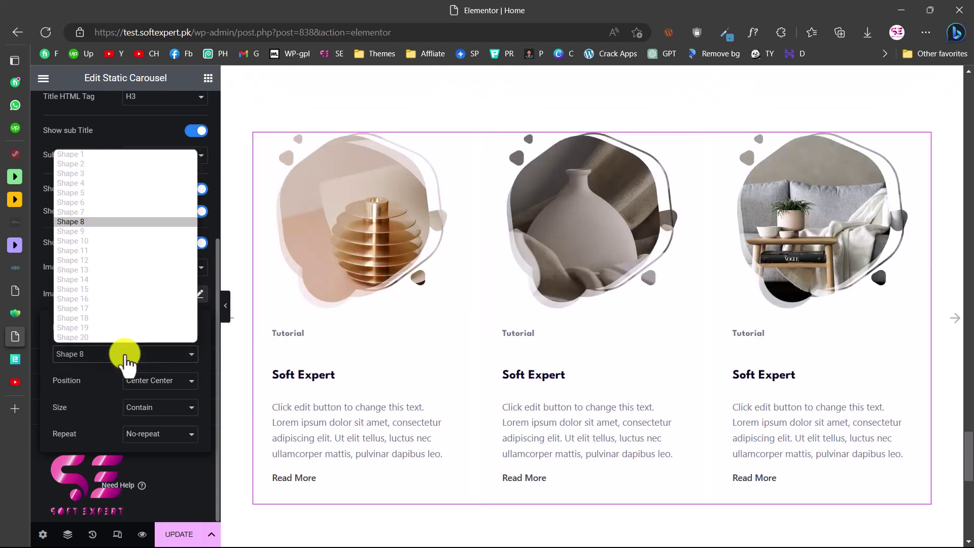
left_click(99, 401)
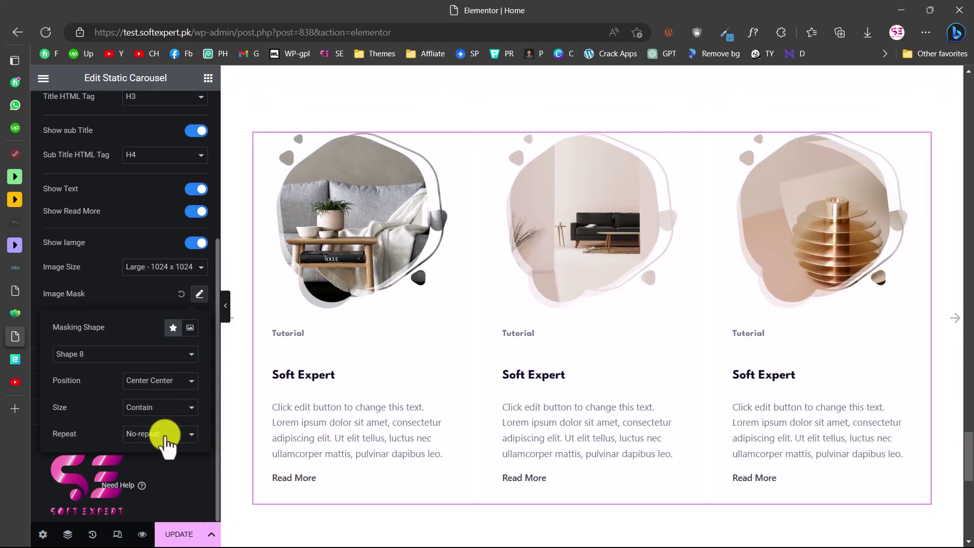
left_click(151, 294)
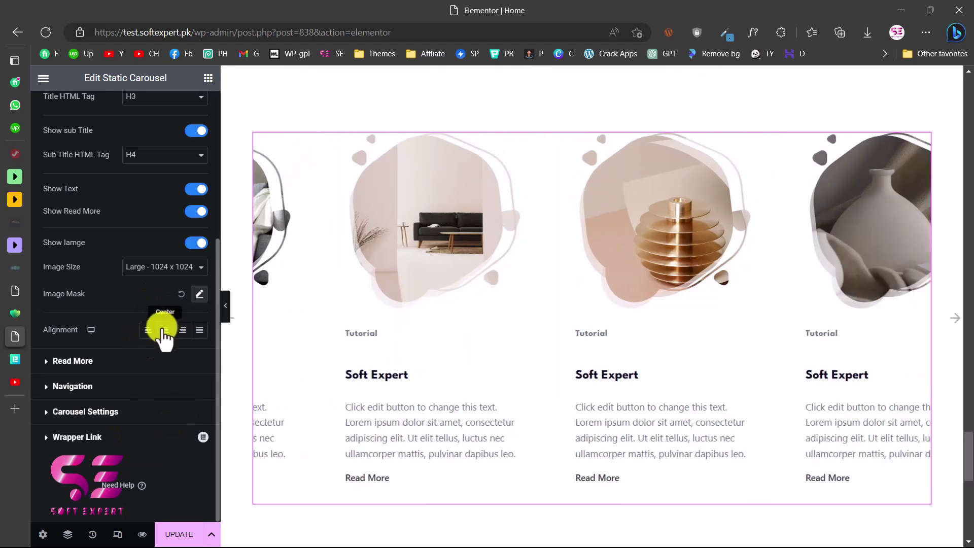
left_click(166, 331)
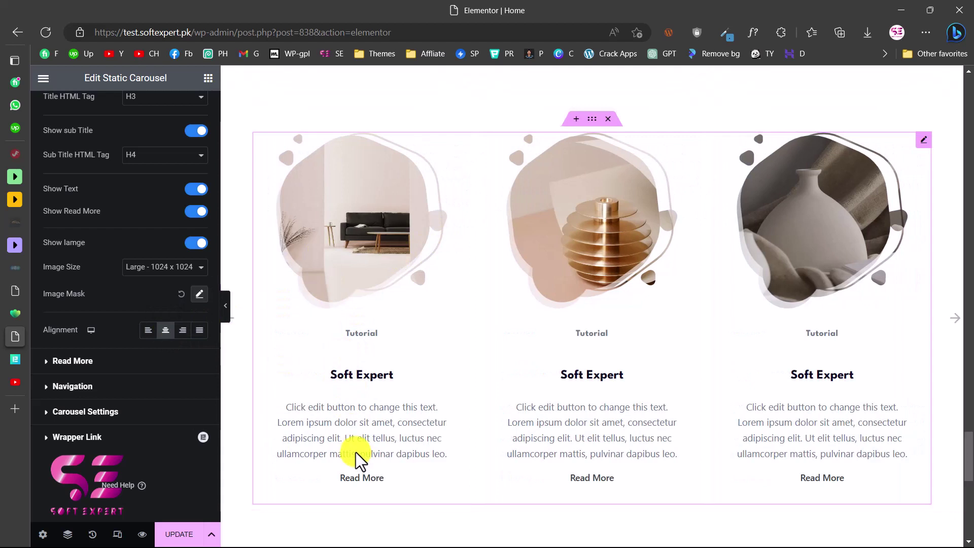
left_click(147, 330)
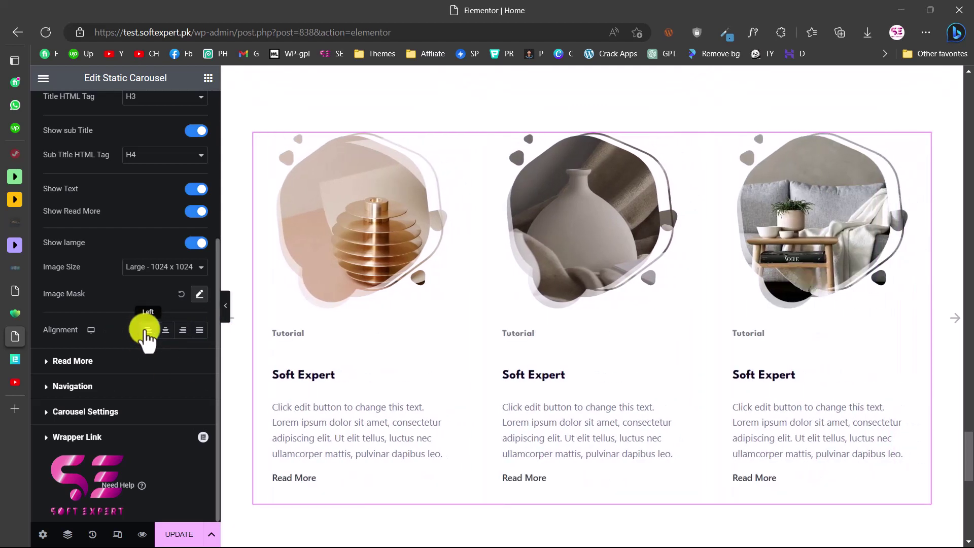
left_click(165, 330)
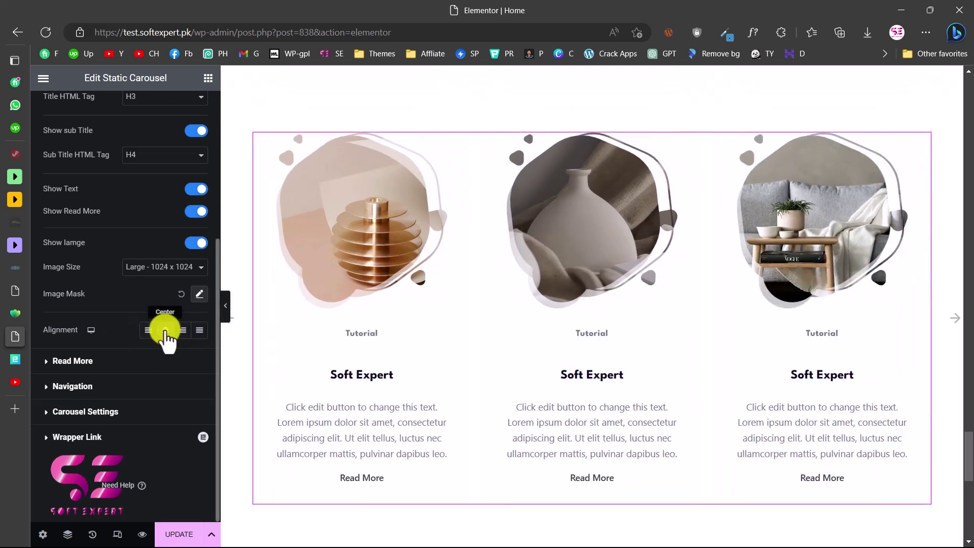
Step: Change the carousel items' Read More text to "Learn More"
left_click(108, 362)
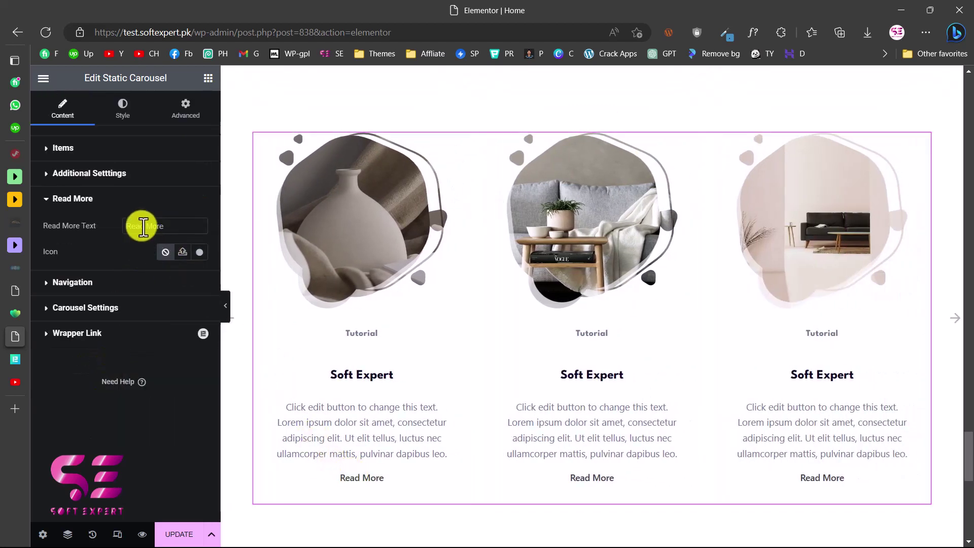
left_click_drag(145, 227, 65, 229)
type("Learn")
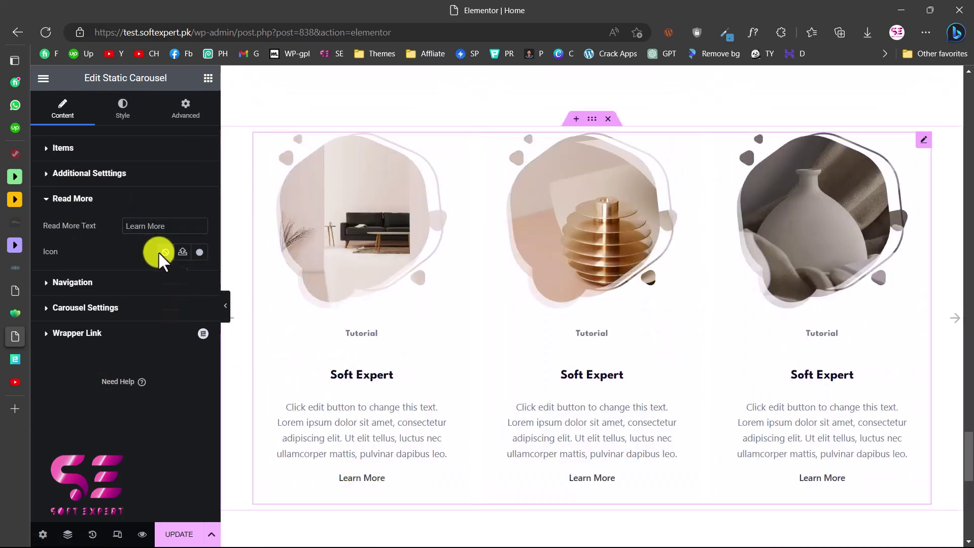
Step: Add an outlined circled right-arrow icon to the Learn More link, then try placing it before the text and undo that position change
left_click(201, 254)
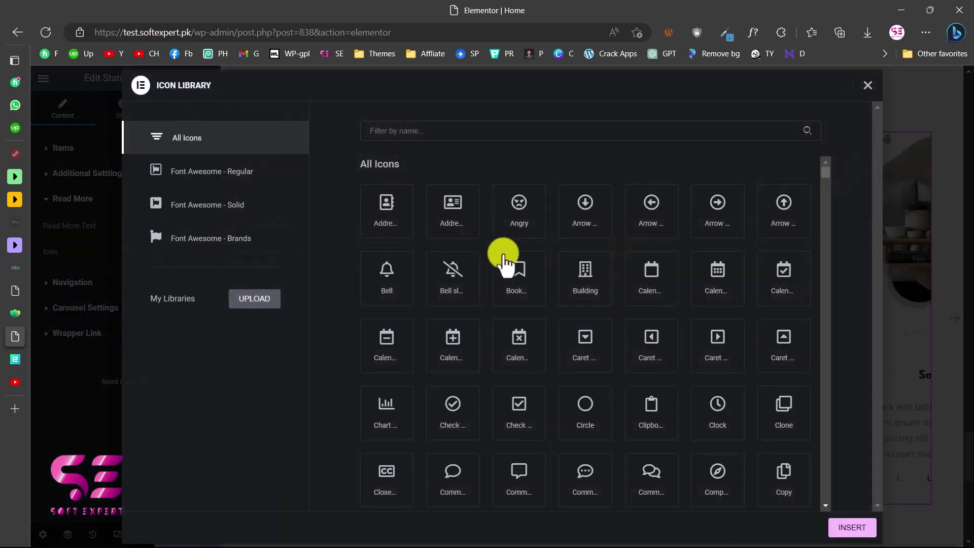
type("arro")
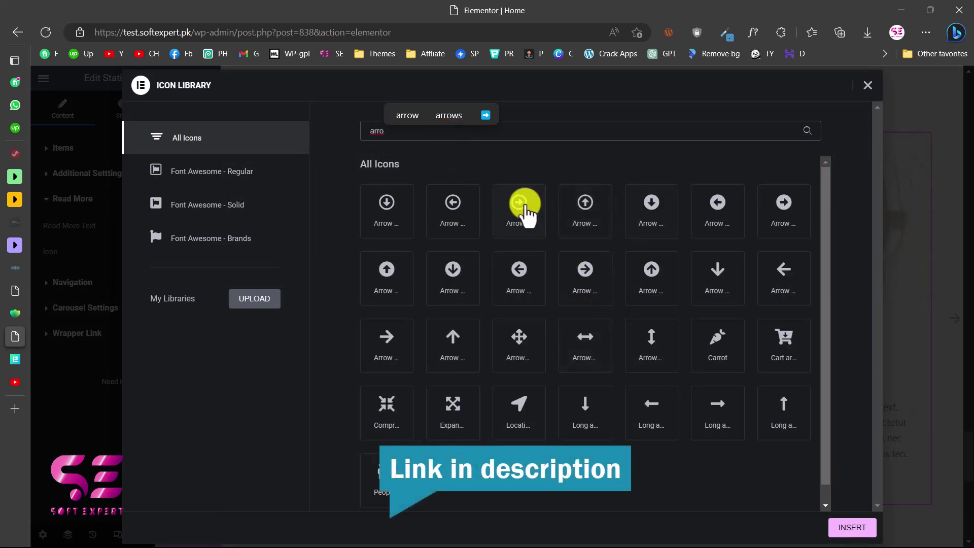
left_click(525, 208)
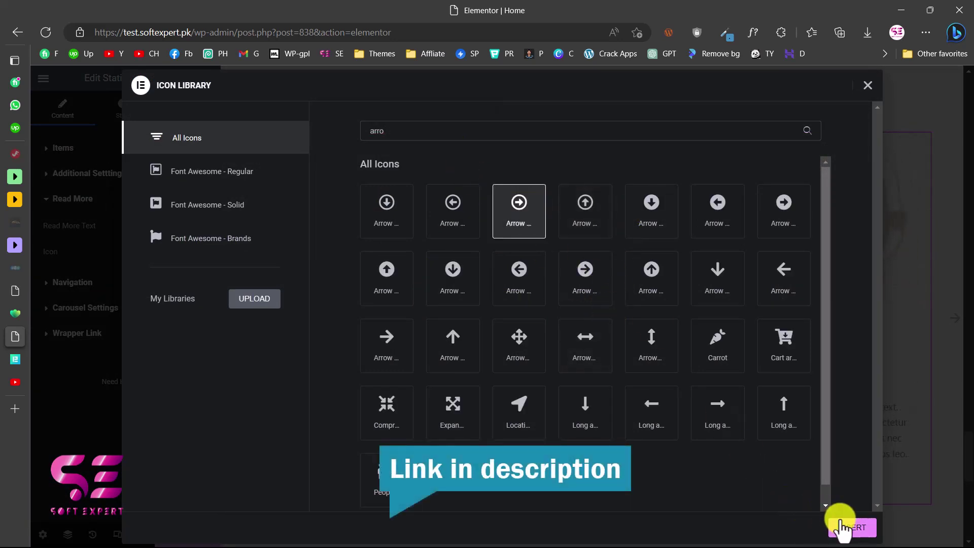
left_click(843, 528)
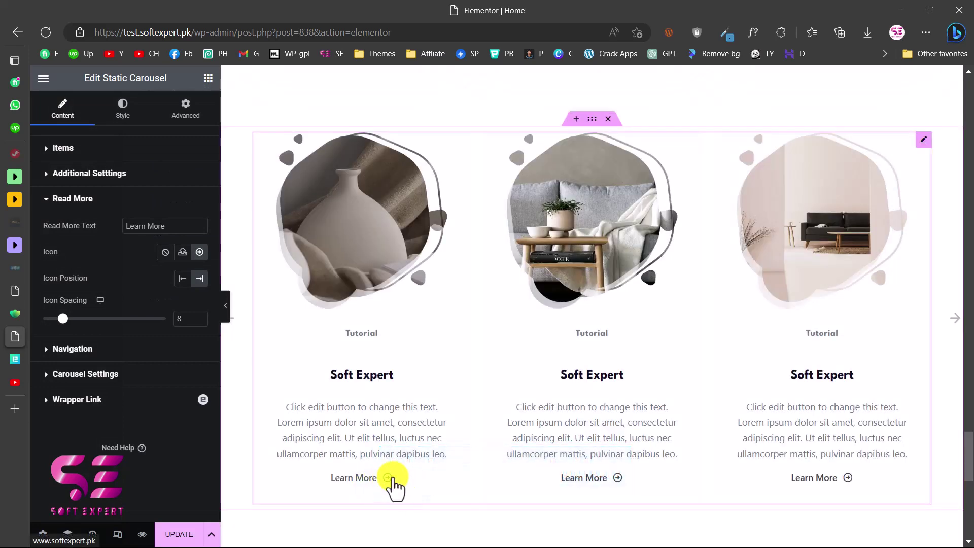
left_click(179, 279)
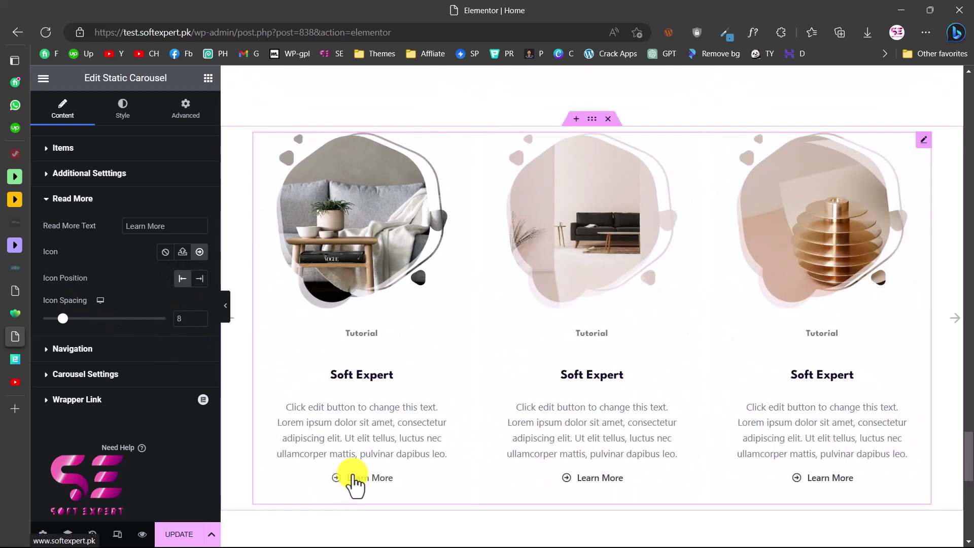
key("ctrl+z")
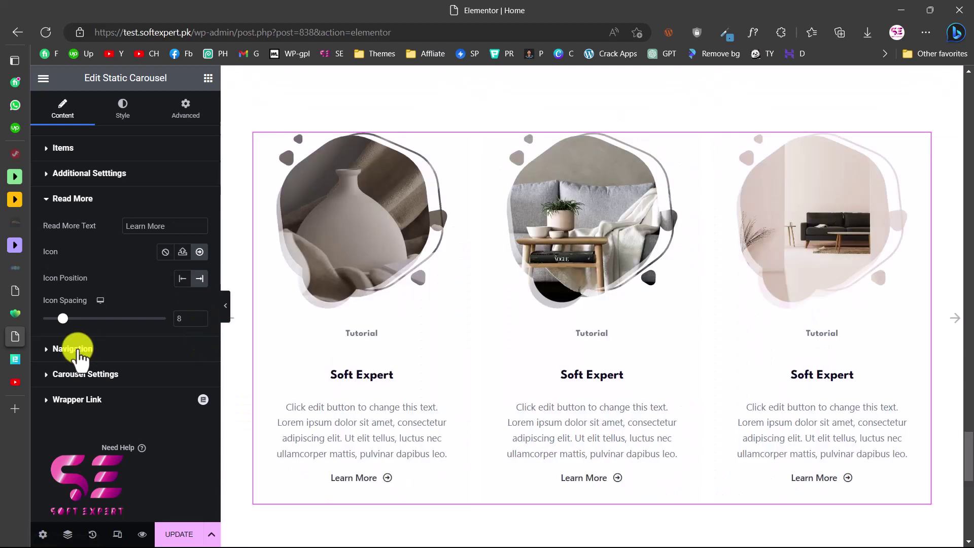
Step: Set the carousel's navigation to Arrows and Dots and test it by jumping to the second slide
left_click(77, 347)
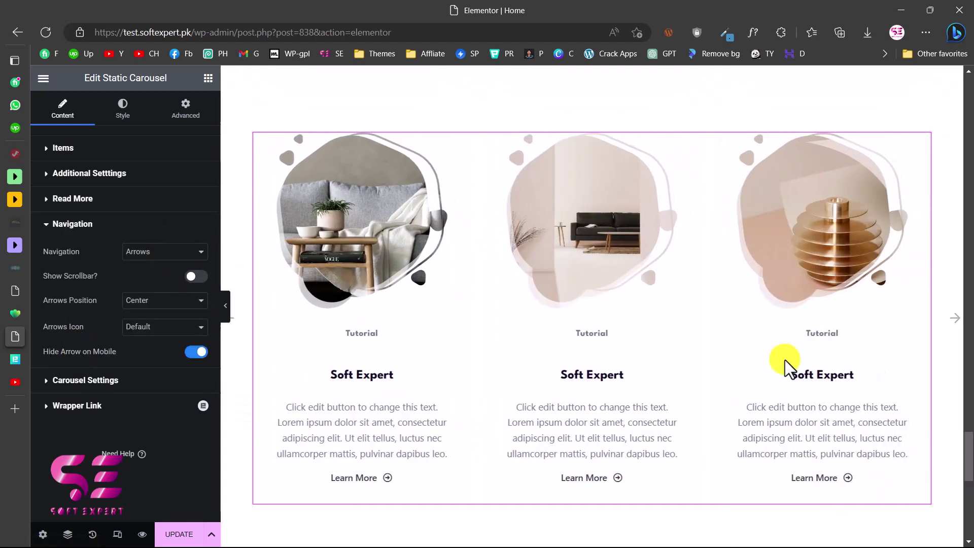
left_click(164, 251)
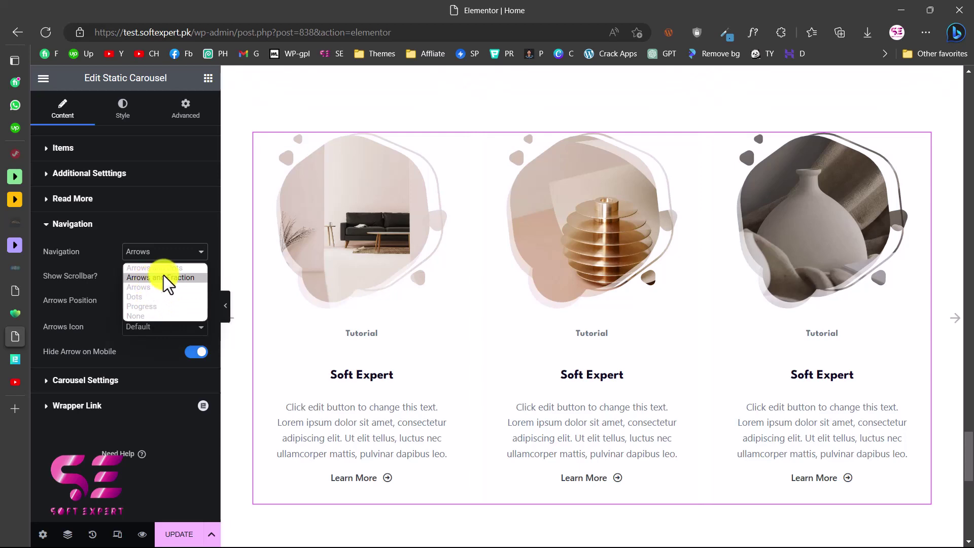
key("Escape")
left_click(144, 267)
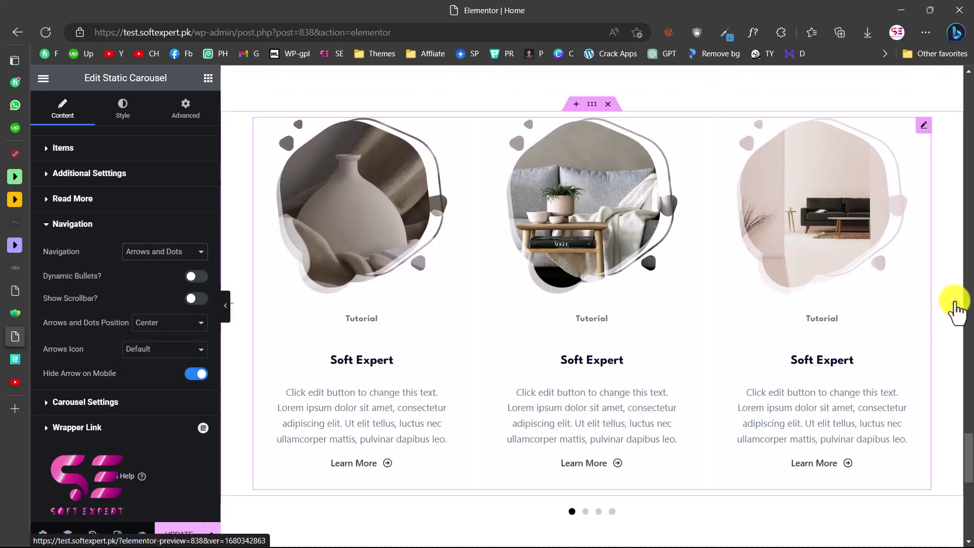
left_click(585, 512)
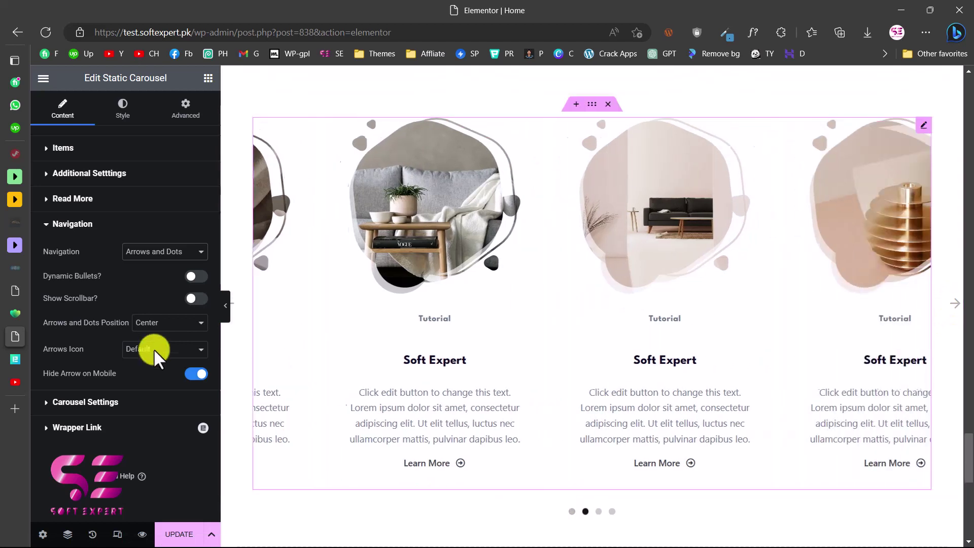
Step: Enable Dynamic Bullets for the carousel navigation, and try showing the scrollbar before turning it off again
left_click(196, 277)
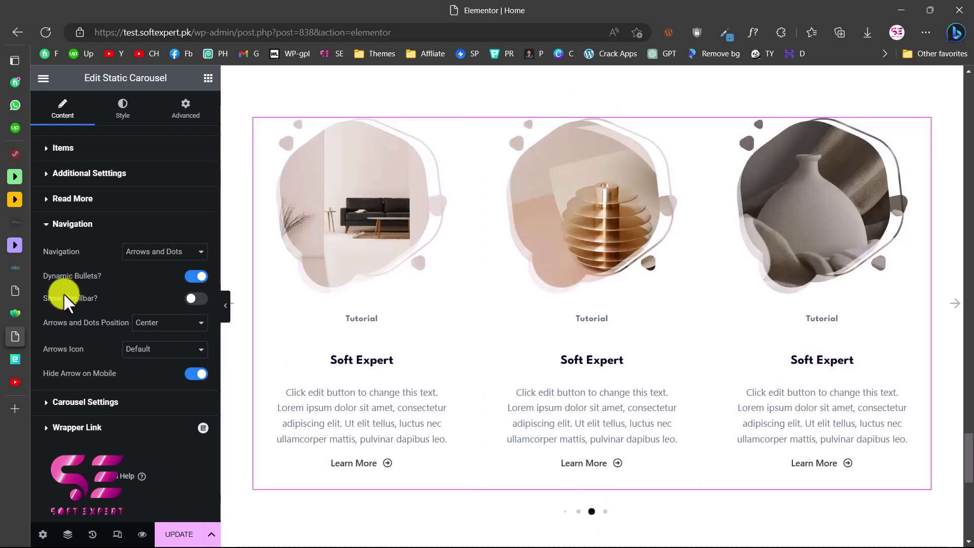
left_click(200, 300)
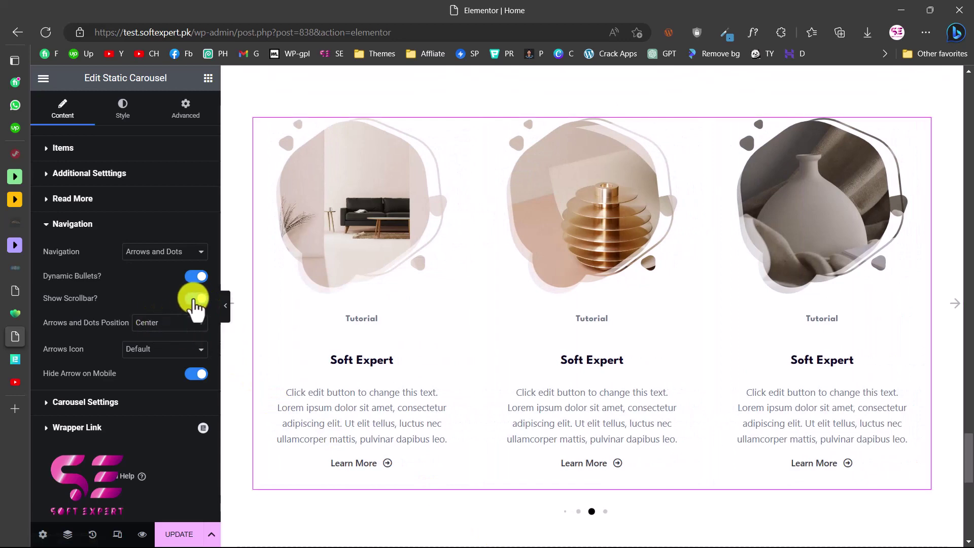
left_click(198, 300)
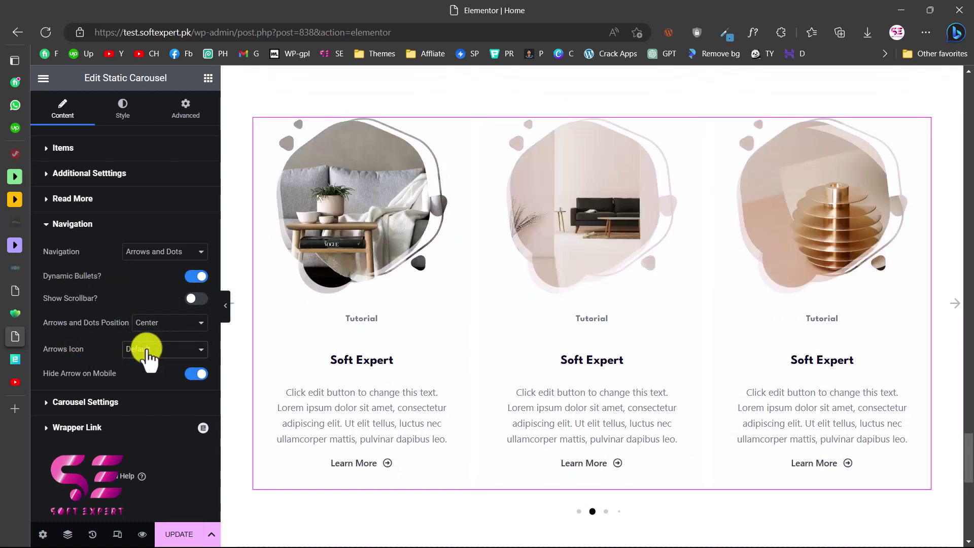
Step: Set the carousel's arrows icon to Style 1, keeping it after looking through the other styles
left_click(147, 349)
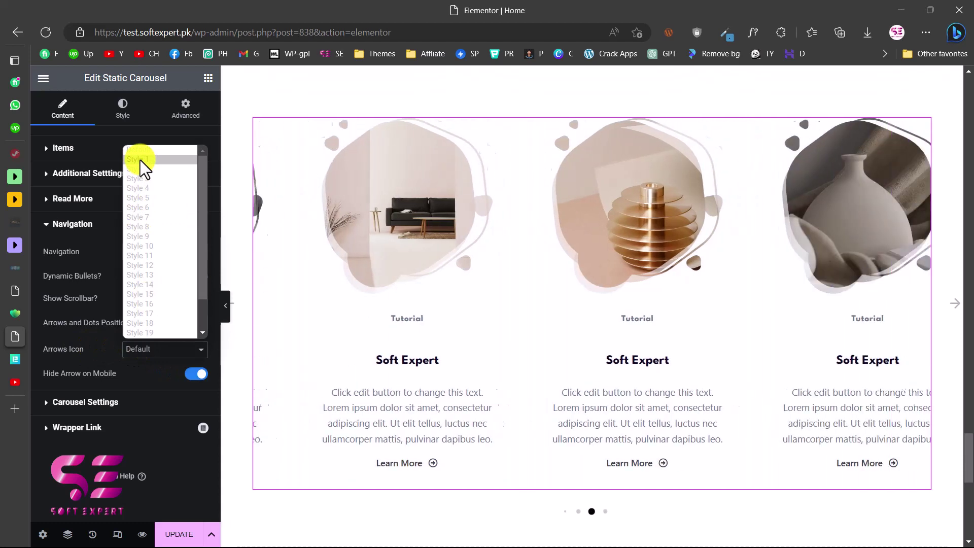
left_click(140, 160)
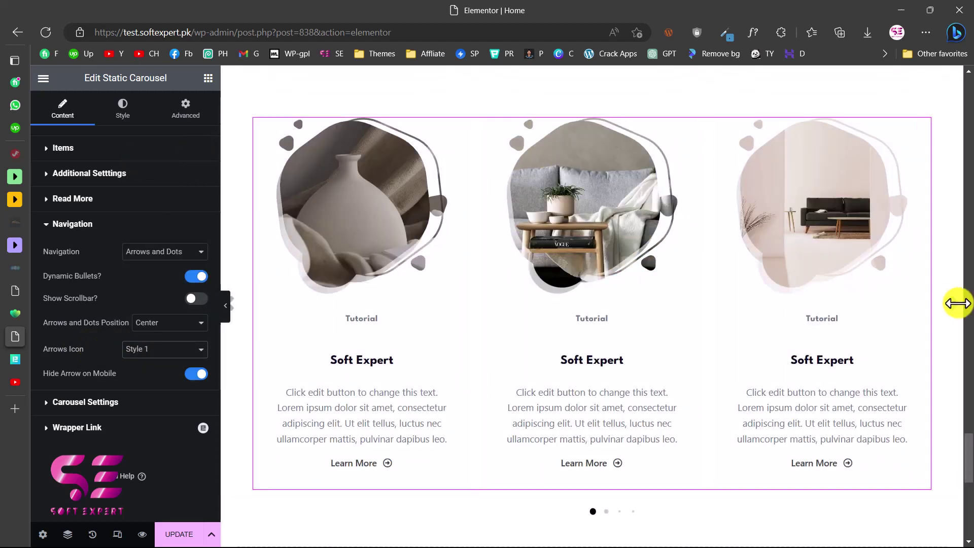
left_click(155, 349)
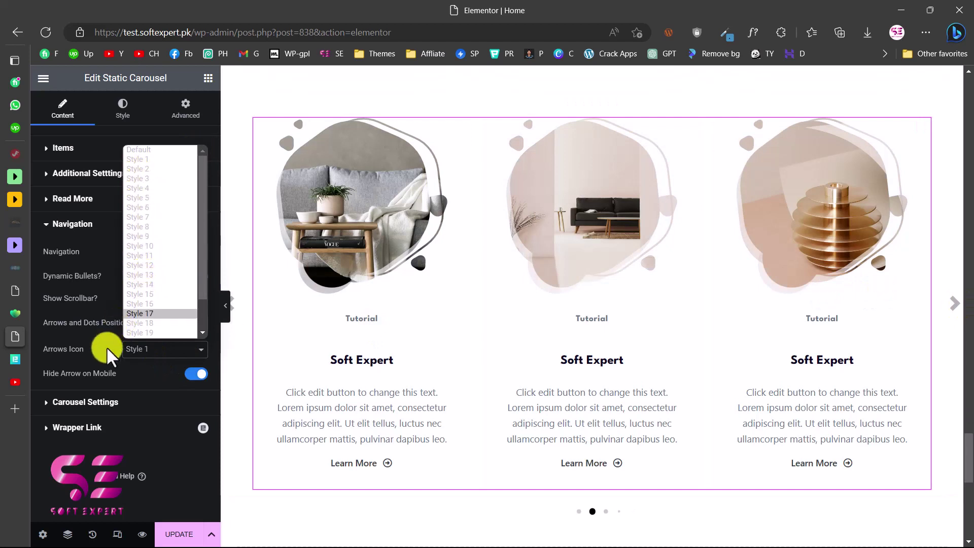
left_click(53, 376)
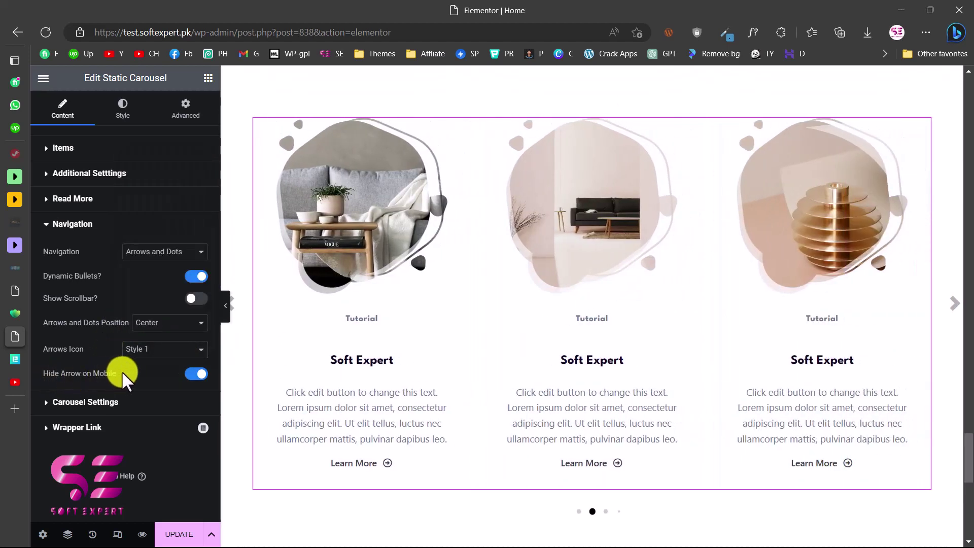
Step: Try the Coverflow layout in the carousel settings and set the layout back to Carousel
left_click(81, 403)
scroll(79, 401, "down", 4)
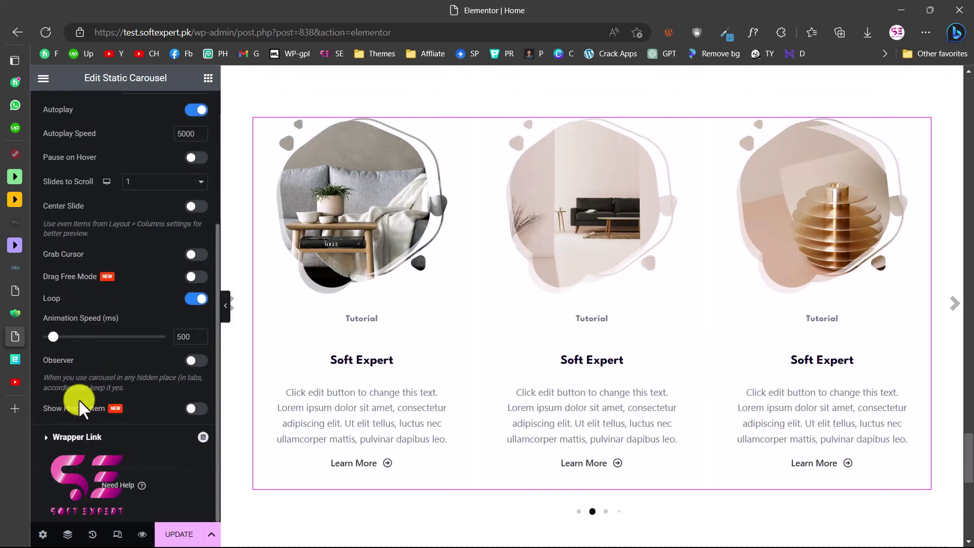
scroll(80, 401, "up", 1)
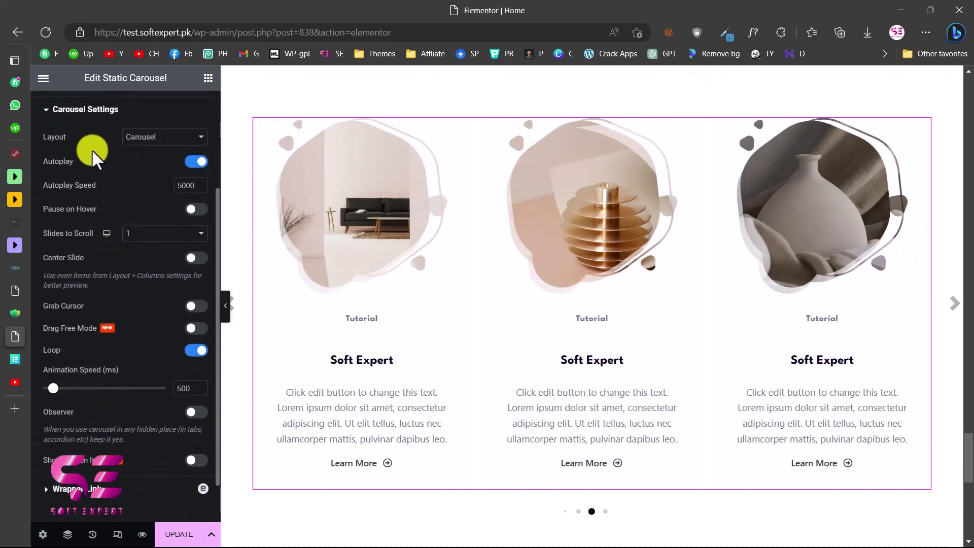
left_click(147, 139)
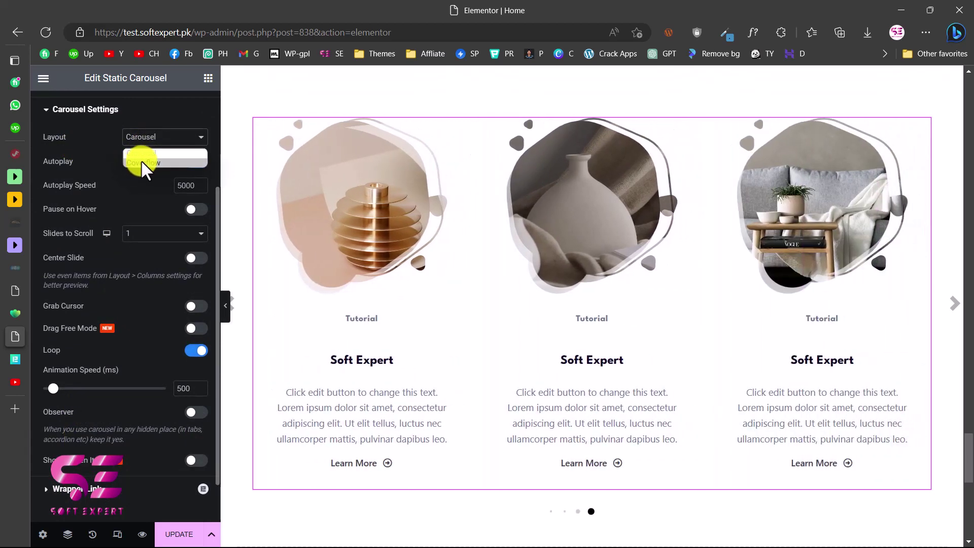
left_click(144, 162)
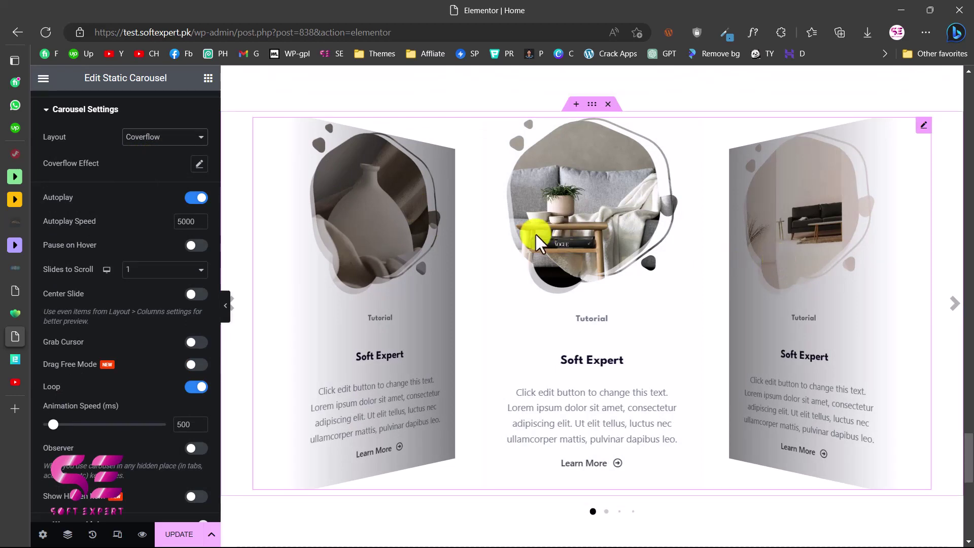
left_click(136, 137)
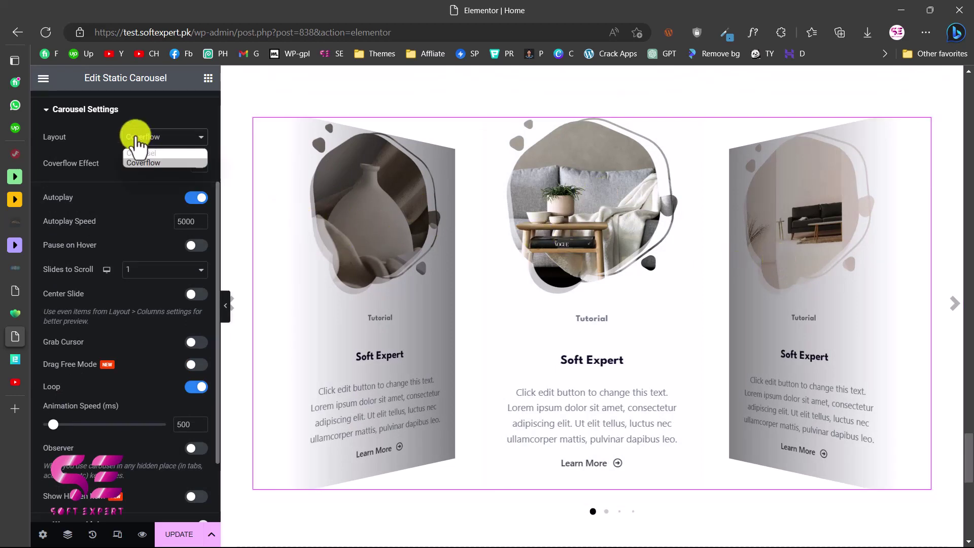
left_click(135, 152)
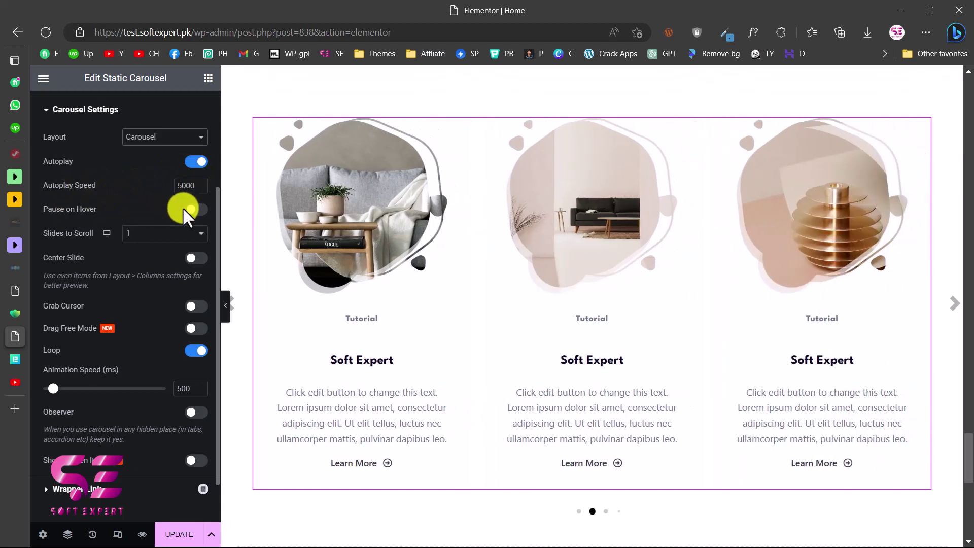
Step: Check the Slides to Scroll options without changing them, and enable Center Slide and Grab Cursor for the carousel
left_click(164, 241)
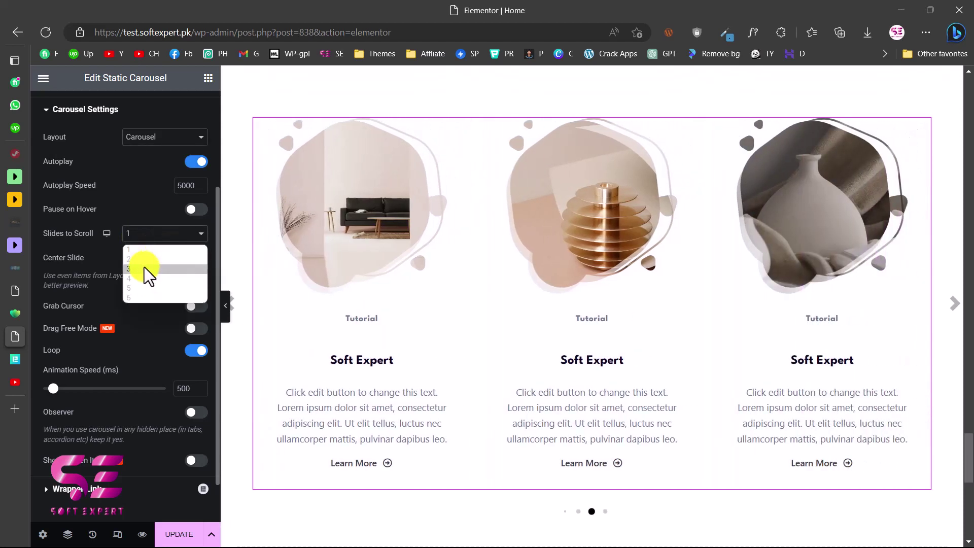
left_click(145, 214)
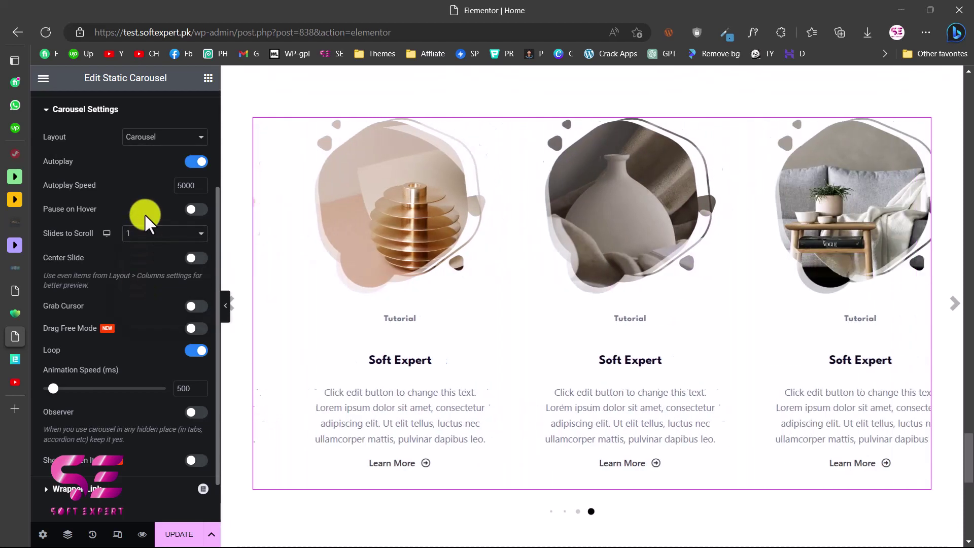
left_click(193, 259)
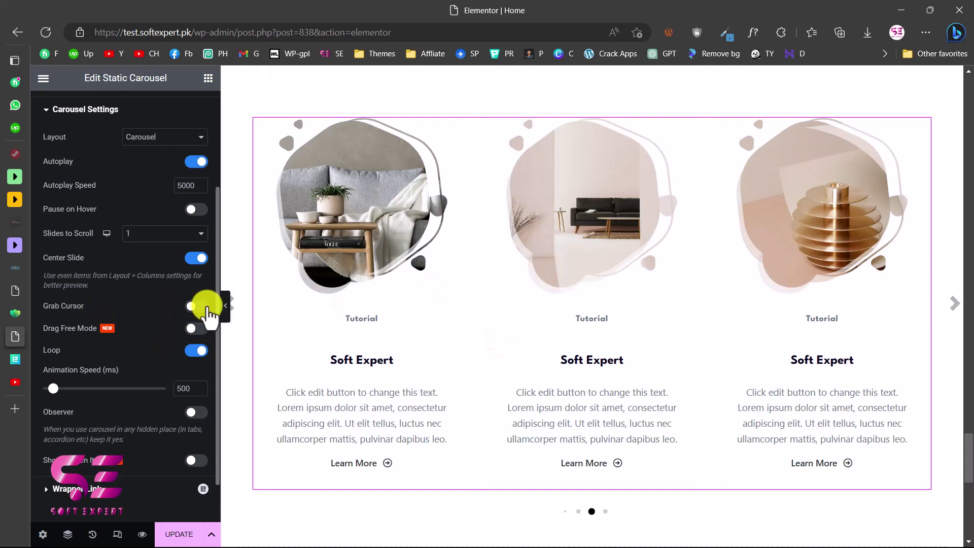
left_click(205, 306)
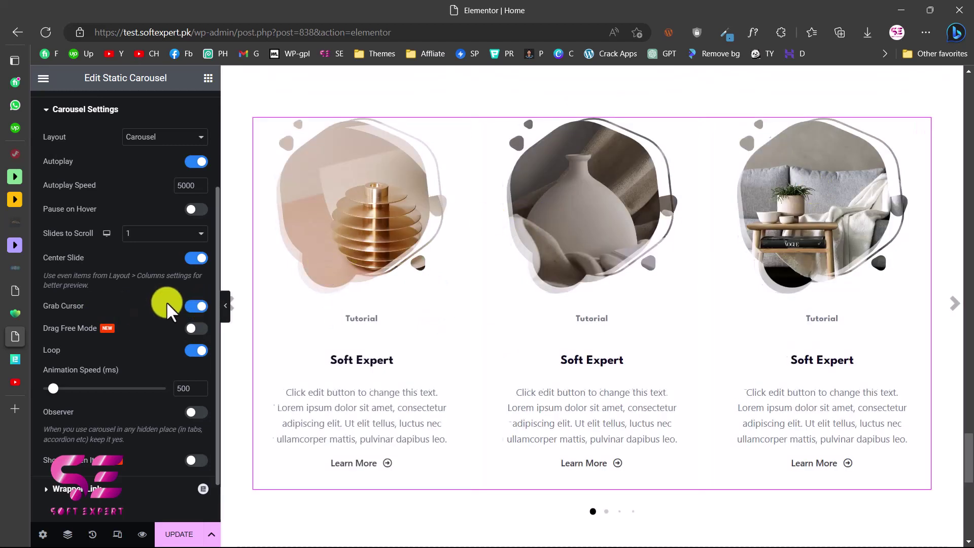
Step: Enable Drag Free Mode for the carousel and open the Wrapper Link settings
left_click(192, 329)
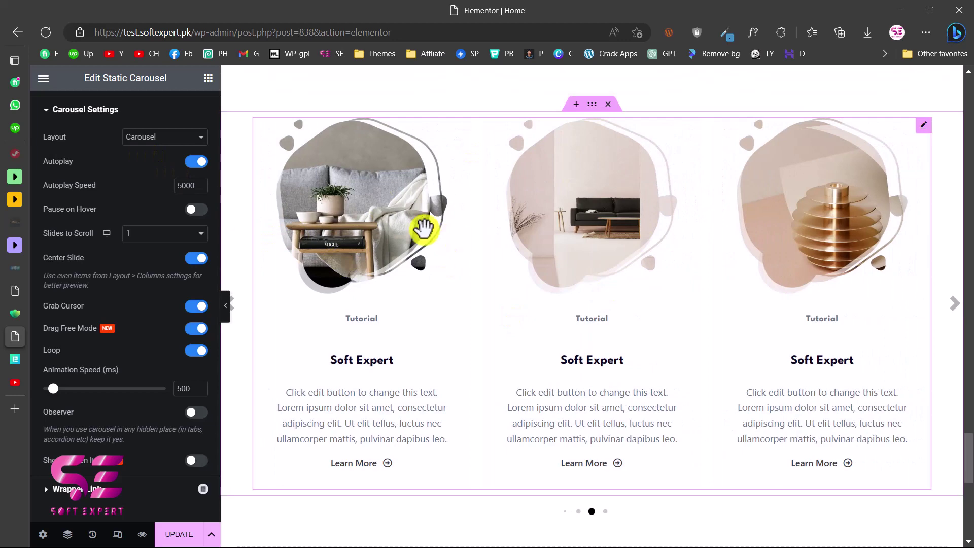
scroll(170, 349, "down", 1)
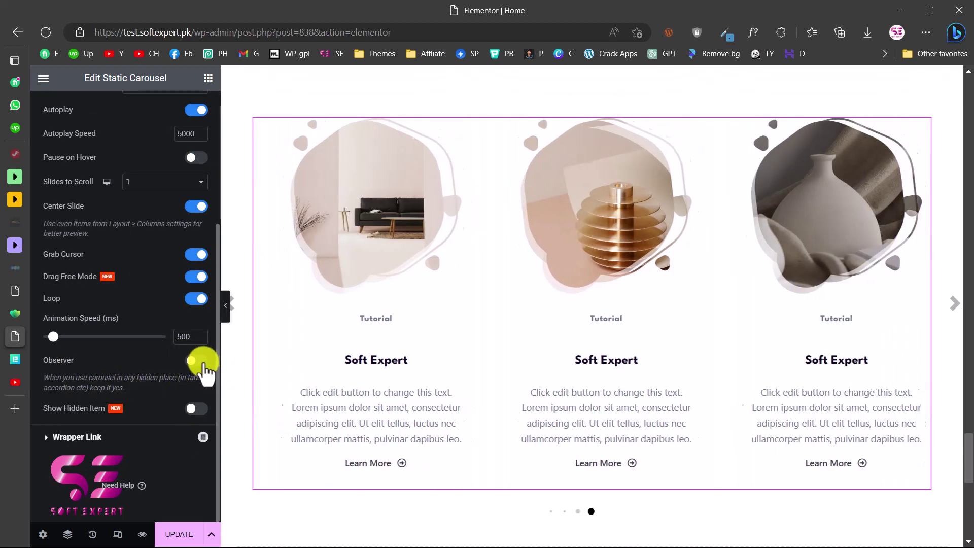
left_click(94, 437)
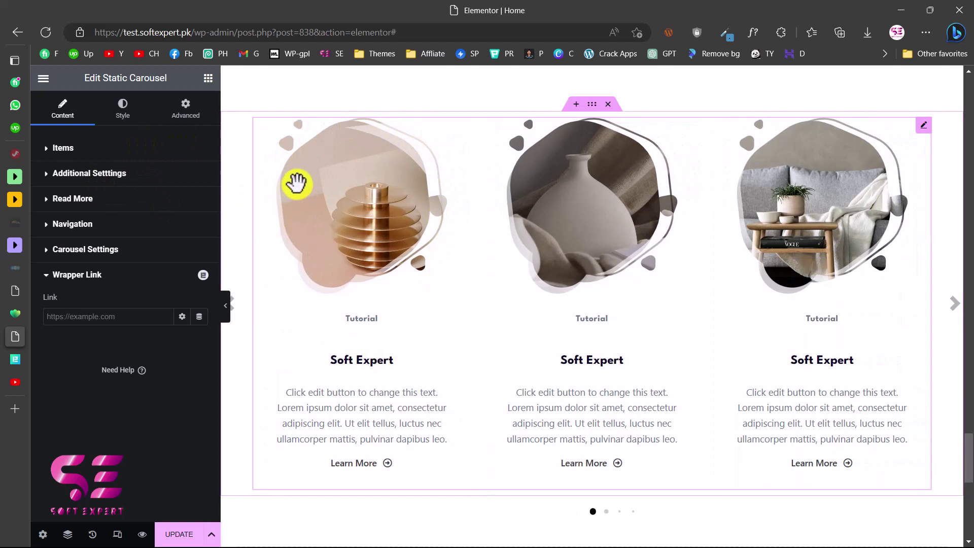
Step: Try a content padding of 55 px and of 10 px on the carousel items, clearing the value each time
left_click(123, 109)
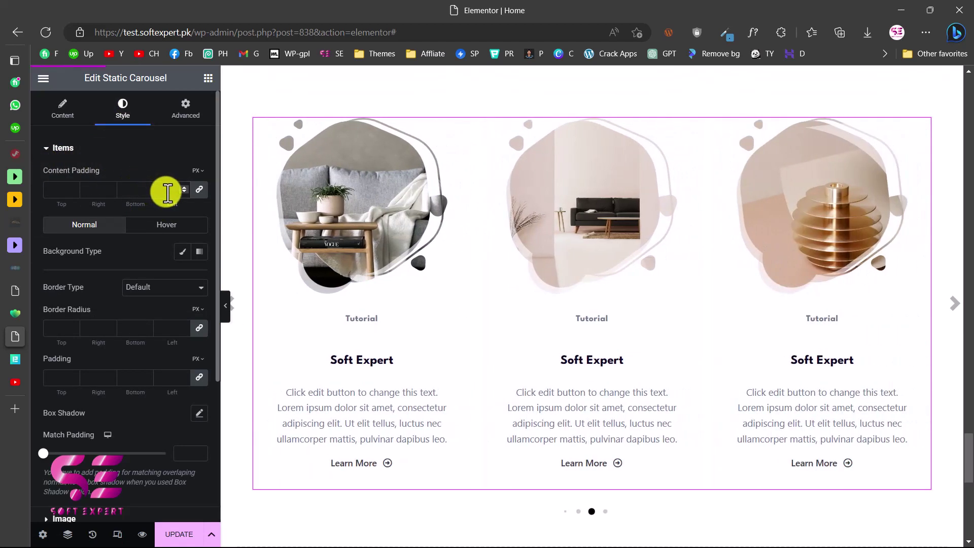
type("55")
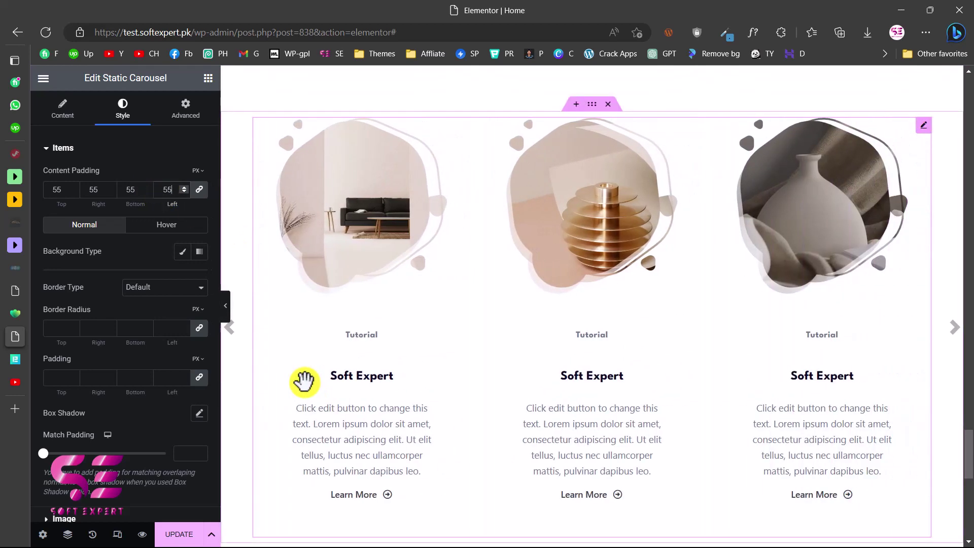
key("BackSpace")
key("BackSpace")
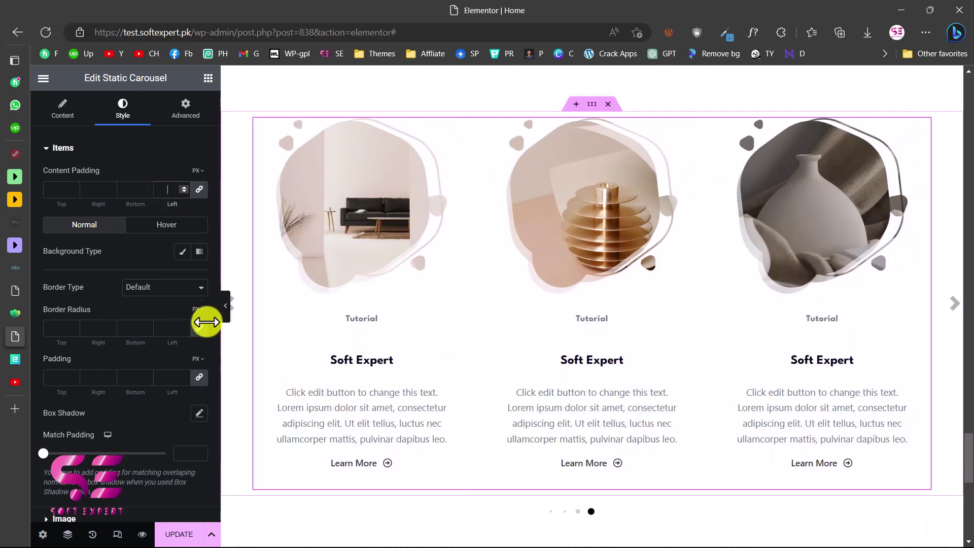
type("10")
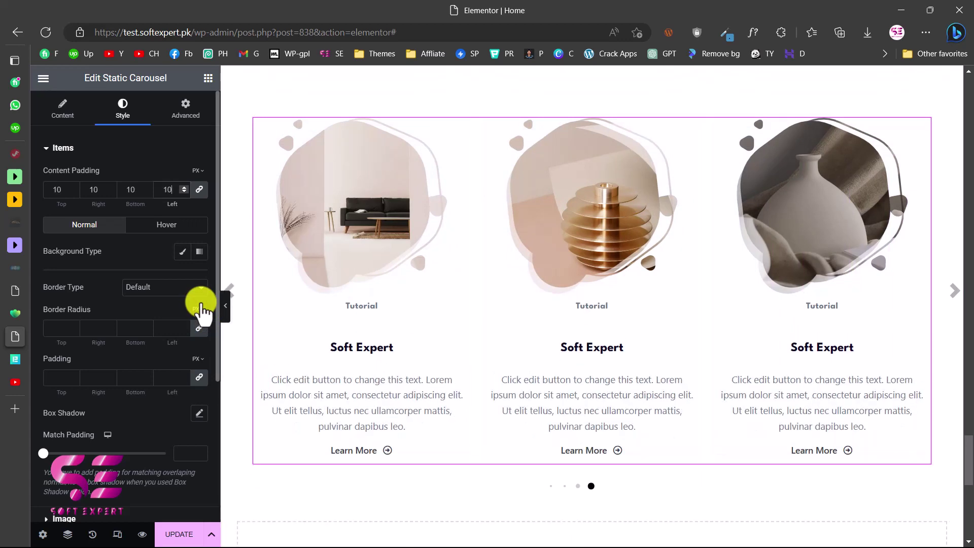
key("BackSpace")
key("BackSpace")
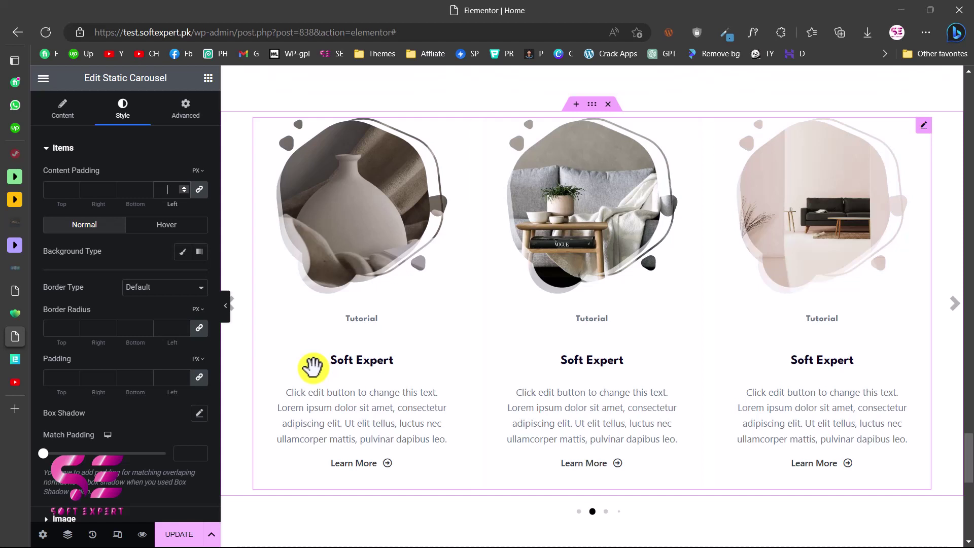
Step: Give the container around the carousel a classic background in the global color Theme Color Palette 1
left_click(592, 108)
left_click(126, 117)
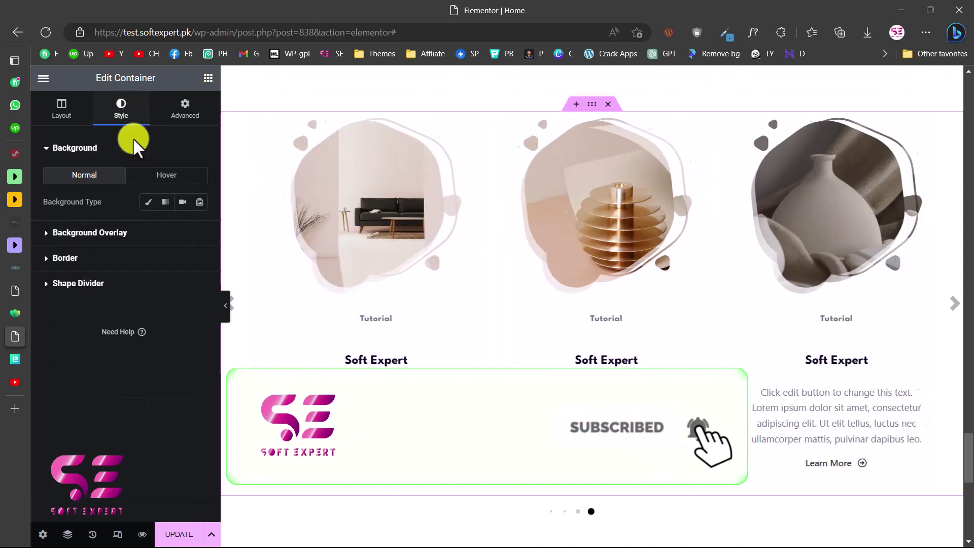
left_click(148, 202)
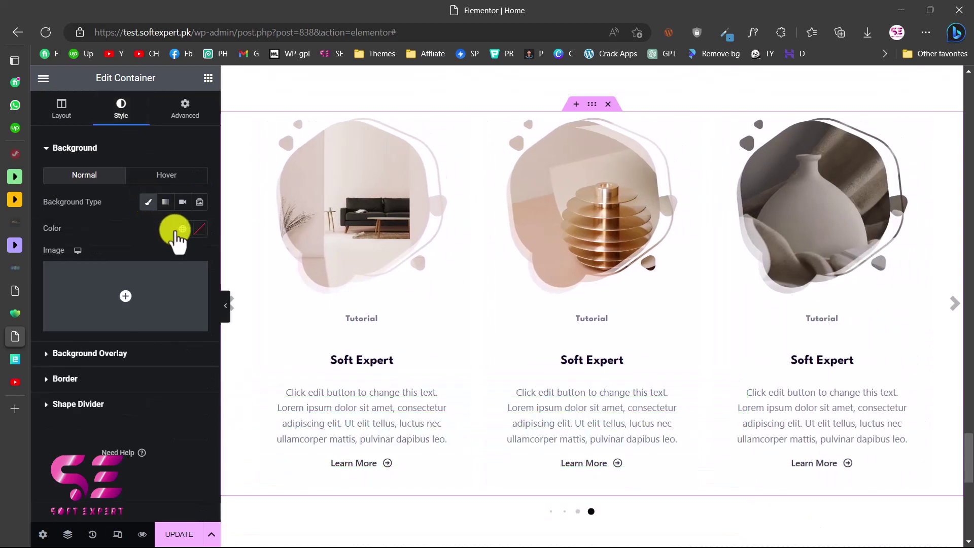
left_click(181, 229)
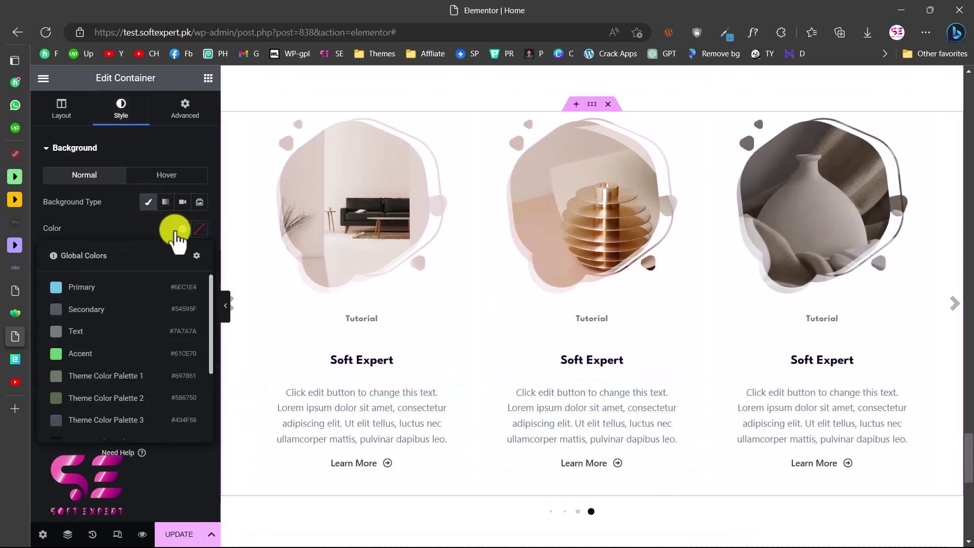
left_click(95, 376)
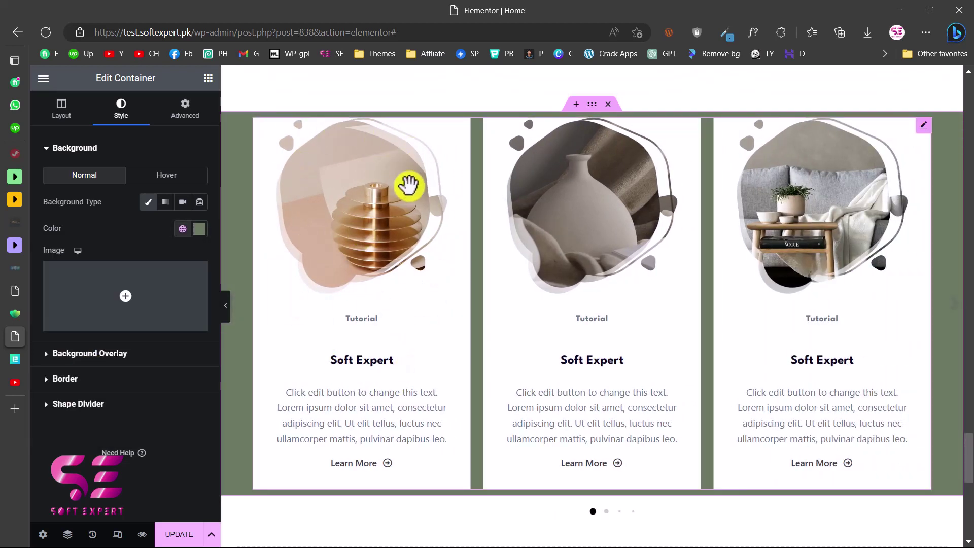
Step: Give the carousel items a classic normal-state background in a semi-transparent off-white
left_click(924, 127)
left_click(199, 277)
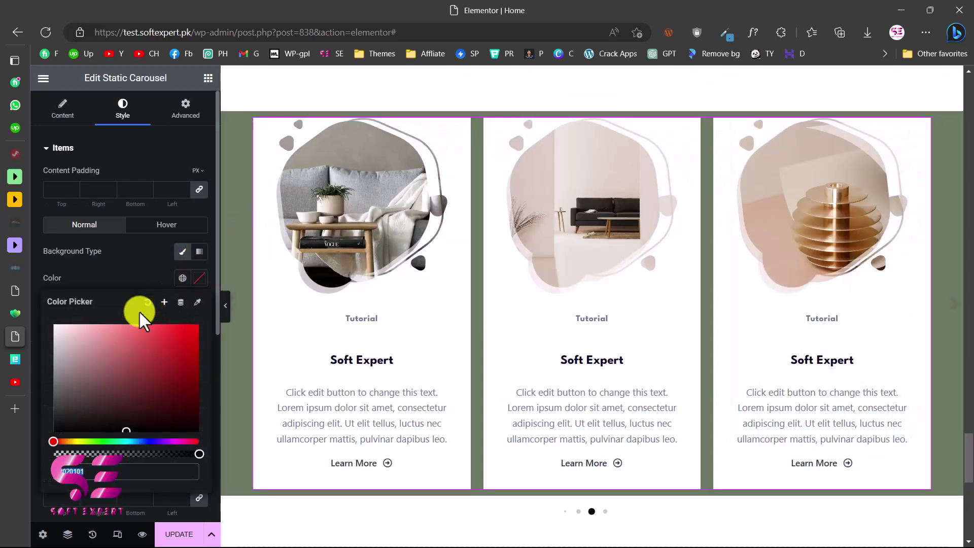
left_click(60, 350)
left_click_drag(82, 351, 57, 337)
left_click(158, 454)
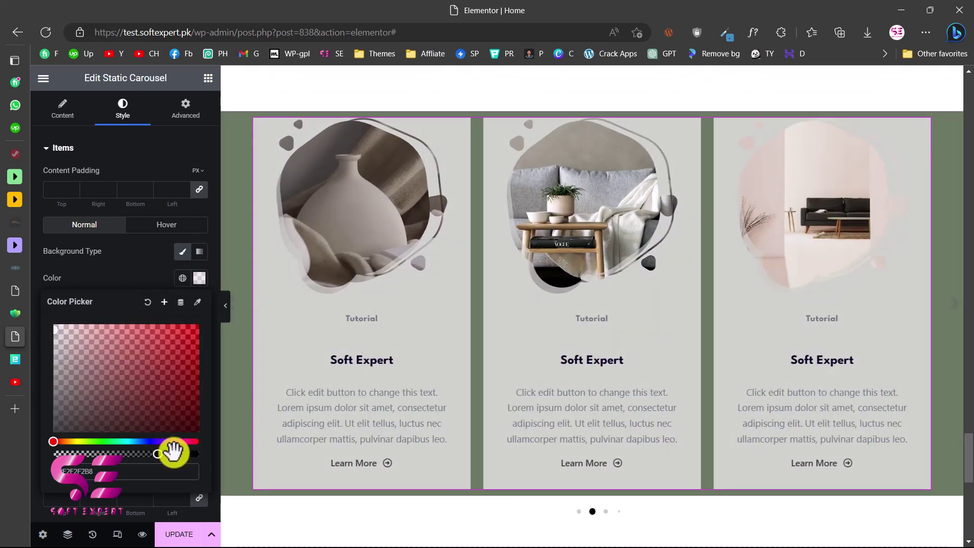
left_click(159, 265)
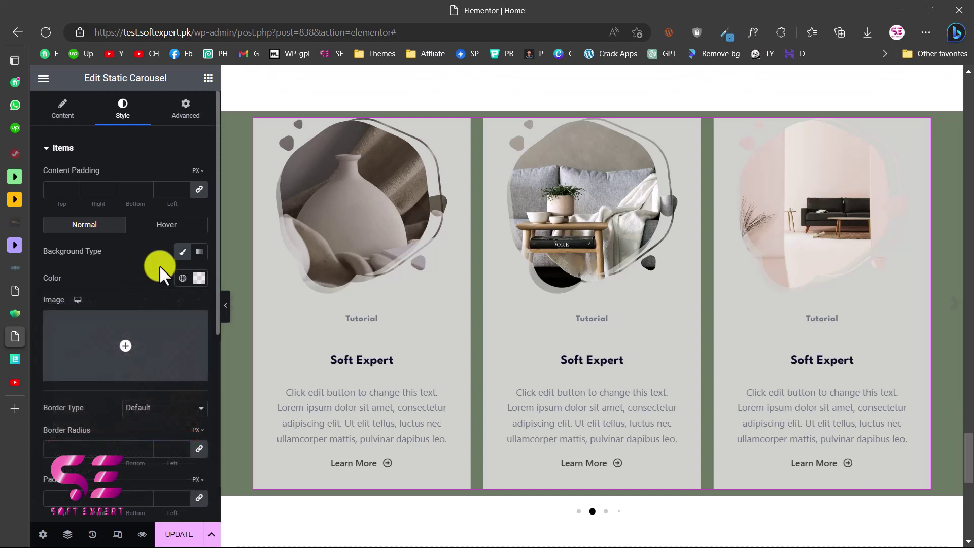
Step: Set a classic white background for the carousel items' hover state
scroll(157, 368, "down", 3)
scroll(156, 370, "up", 2)
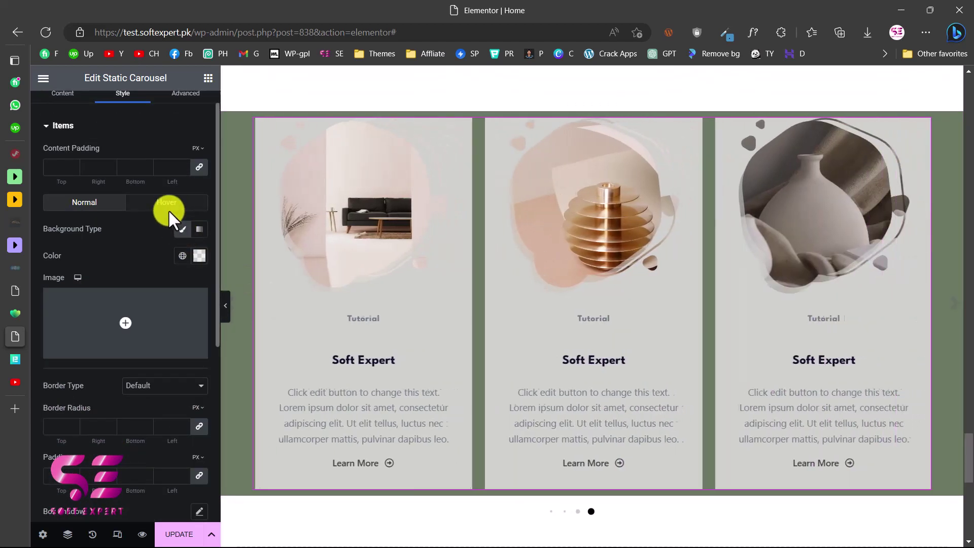
left_click(168, 208)
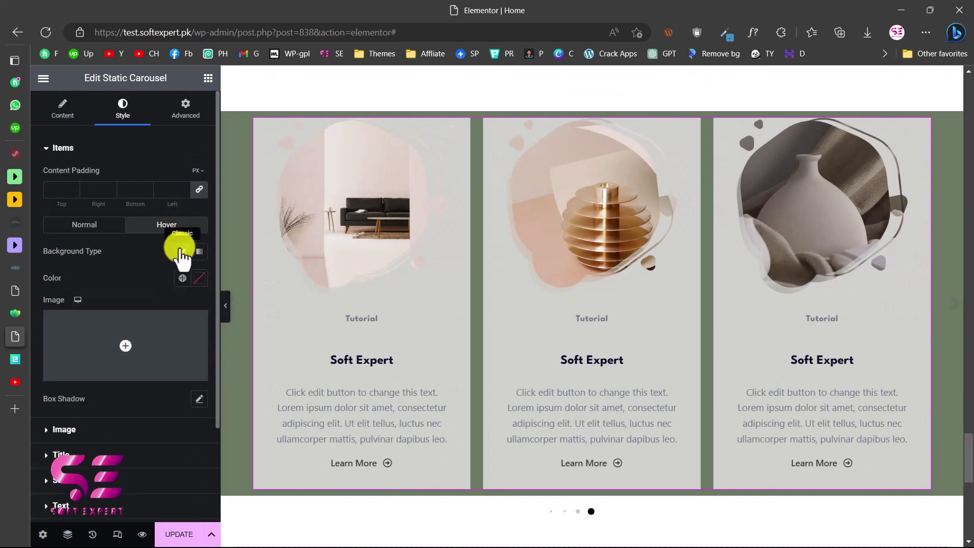
left_click(194, 280)
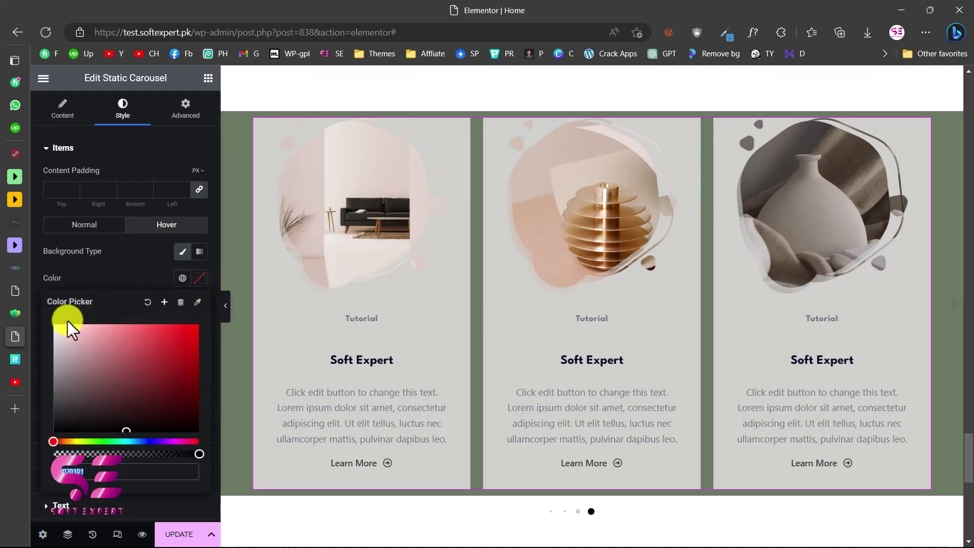
left_click_drag(61, 326, 48, 326)
left_click(528, 240)
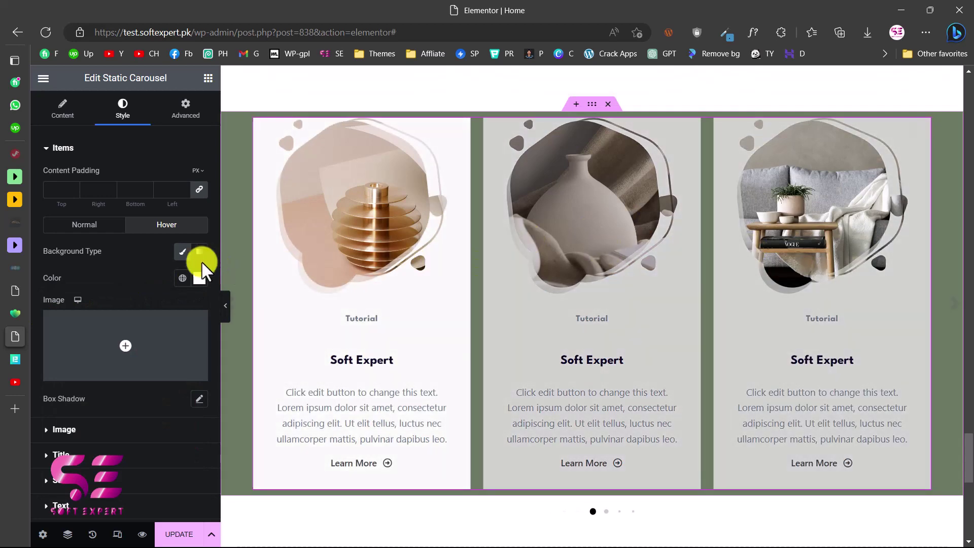
Step: Add a box shadow to the items' hover state with the color rgba(165, 144, 144, 0.5)
scroll(142, 293, "down", 1)
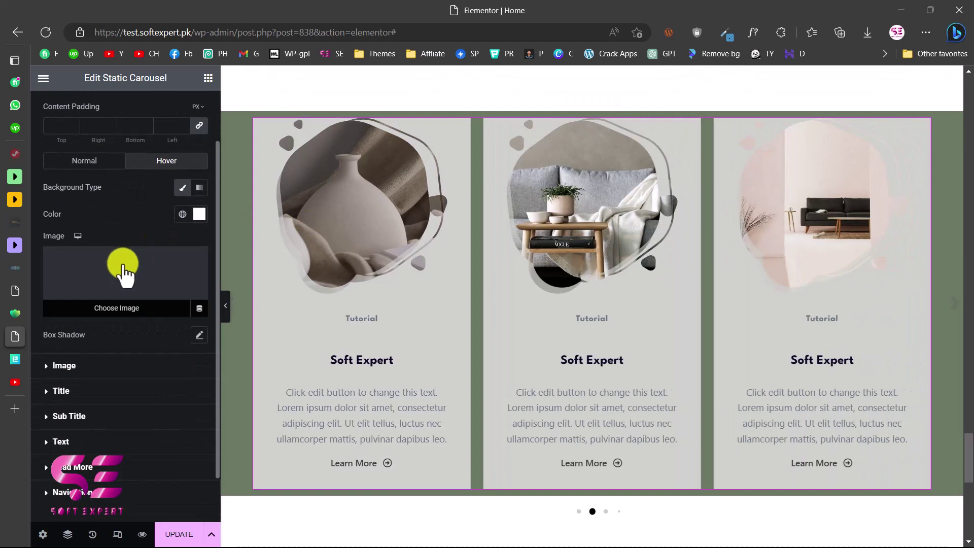
scroll(135, 337, "down", 1)
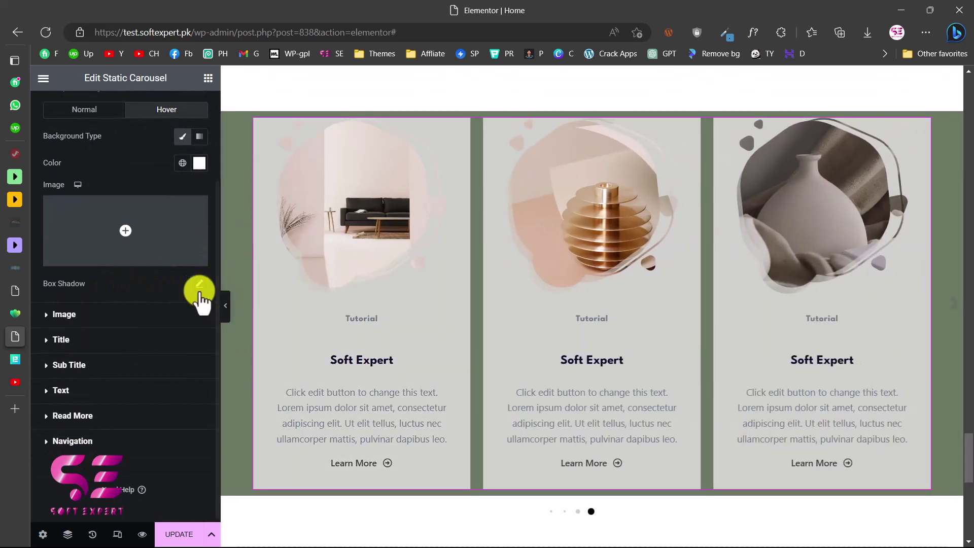
left_click(199, 285)
left_click(190, 319)
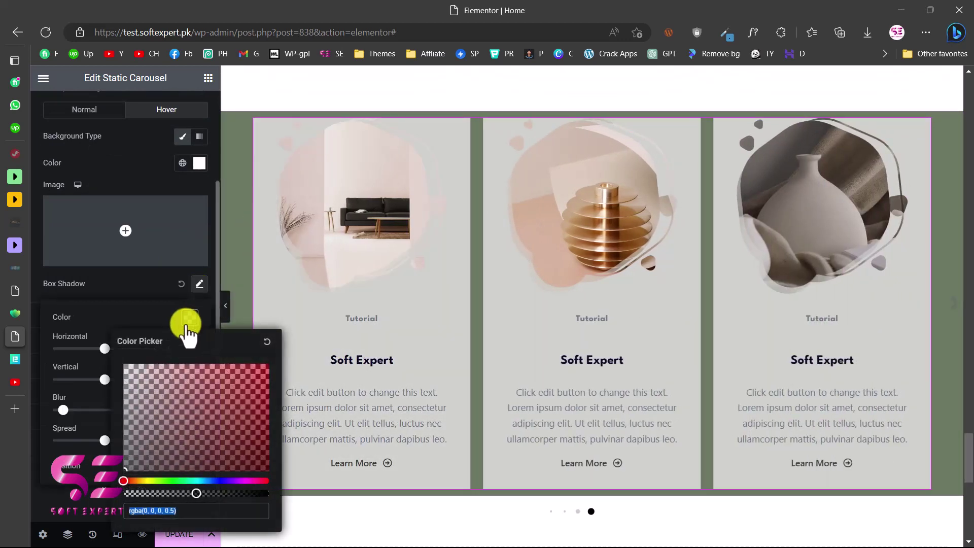
left_click(142, 401)
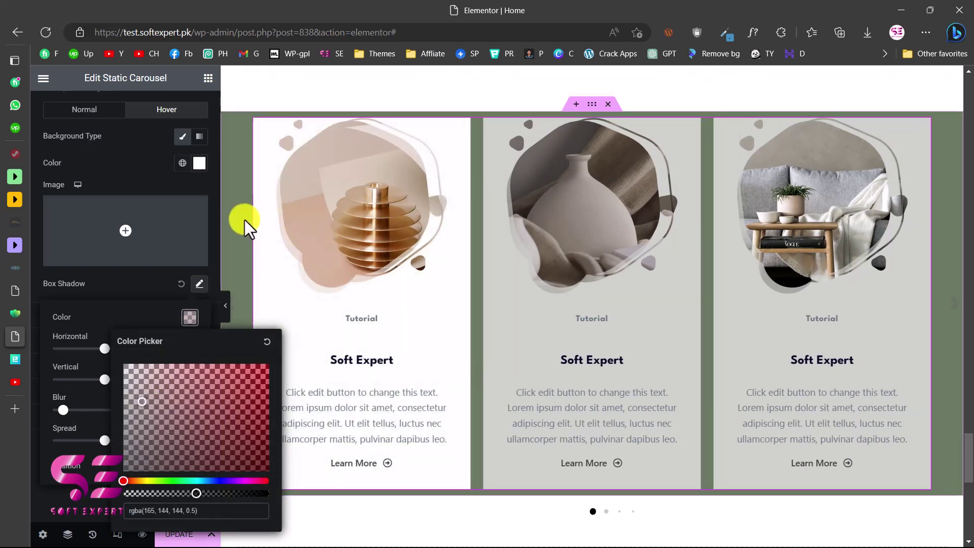
left_click(152, 278)
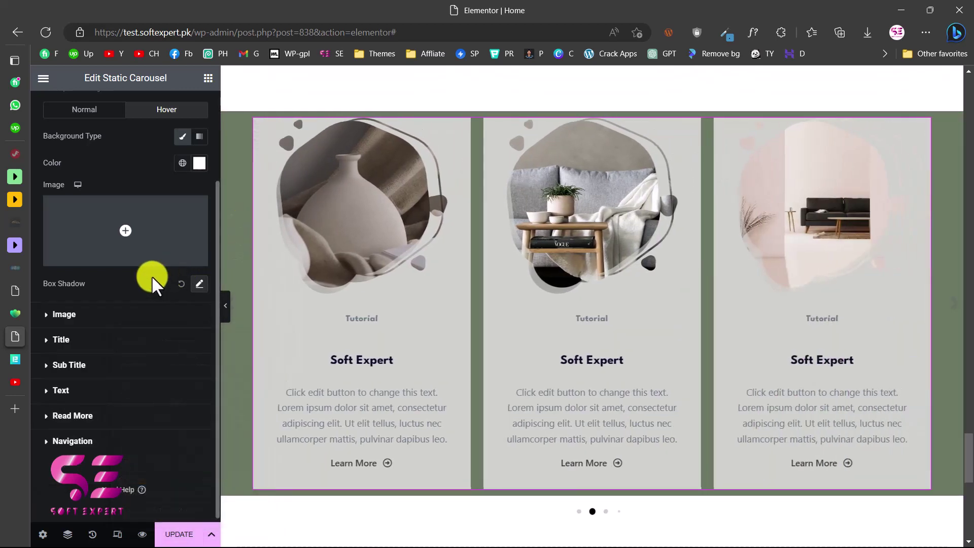
Step: Look through the carousel's Image, Title, Sub Title and Text style options
left_click(63, 311)
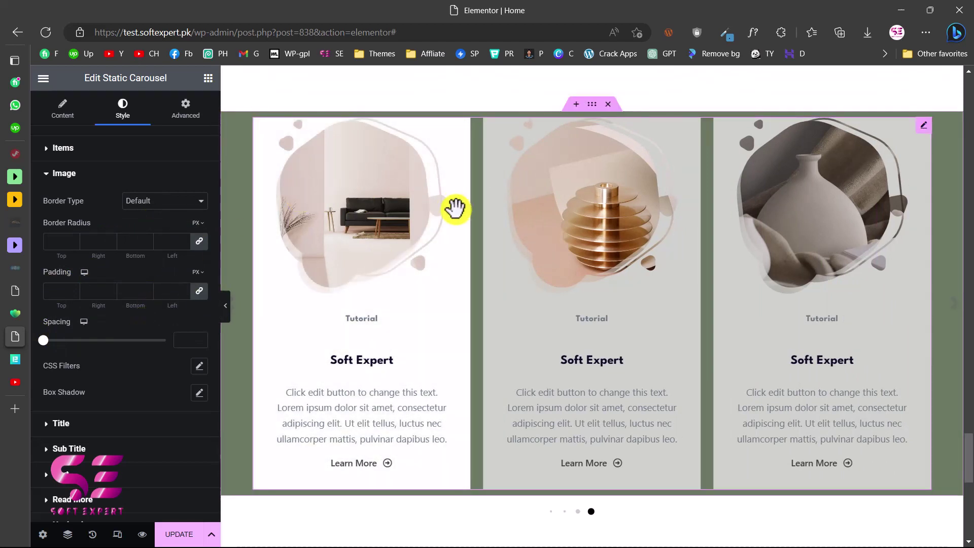
scroll(139, 302, "down", 2)
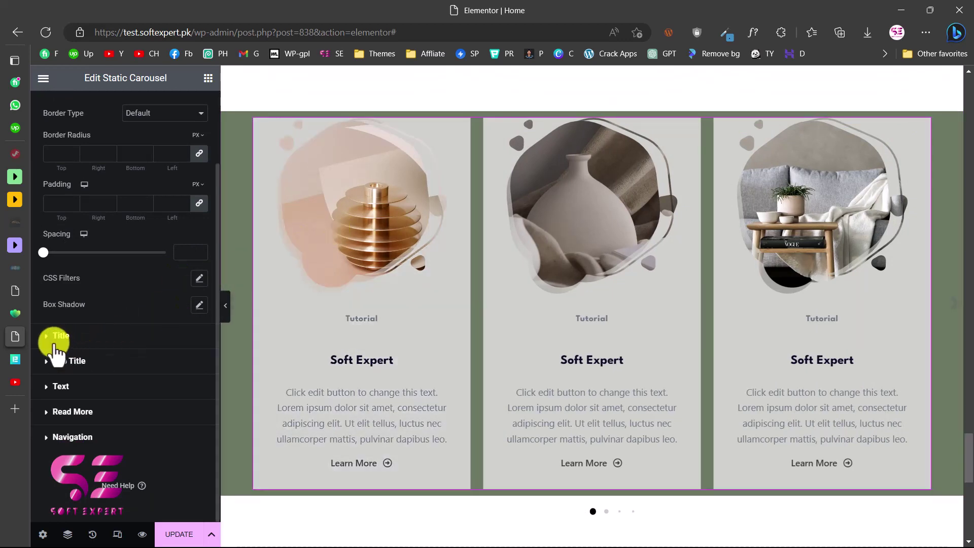
left_click(80, 337)
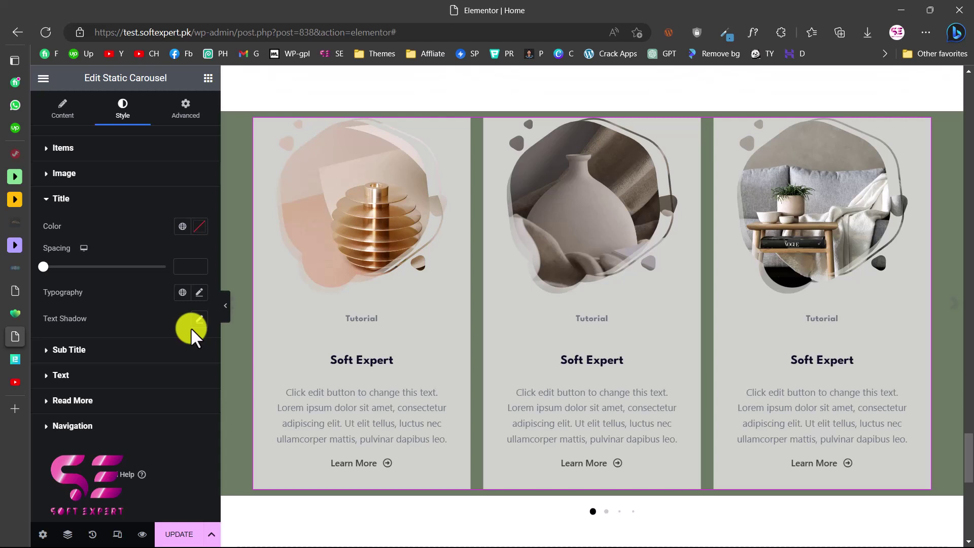
left_click(116, 352)
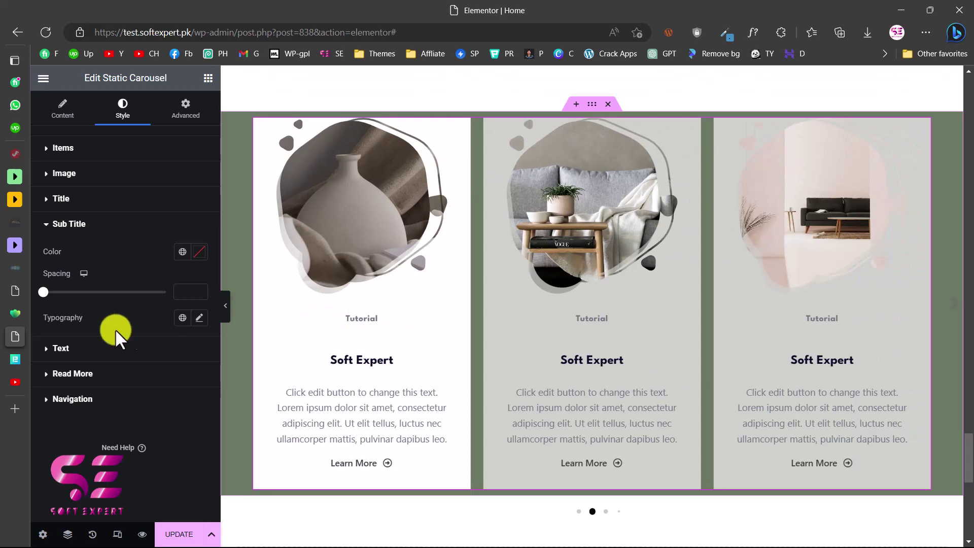
left_click(85, 349)
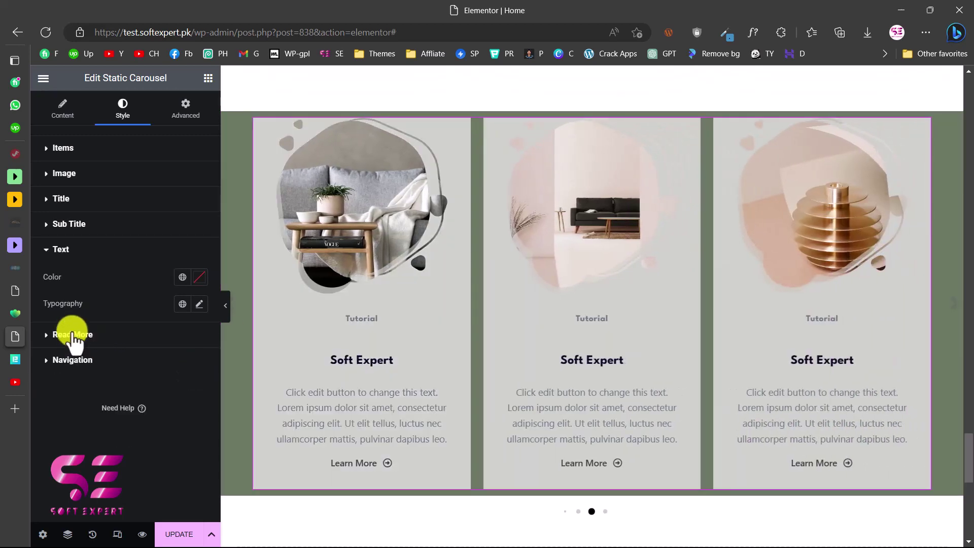
Step: Give the Read More button a classic background in a dark slate global color and try a 10 px border radius
left_click(73, 334)
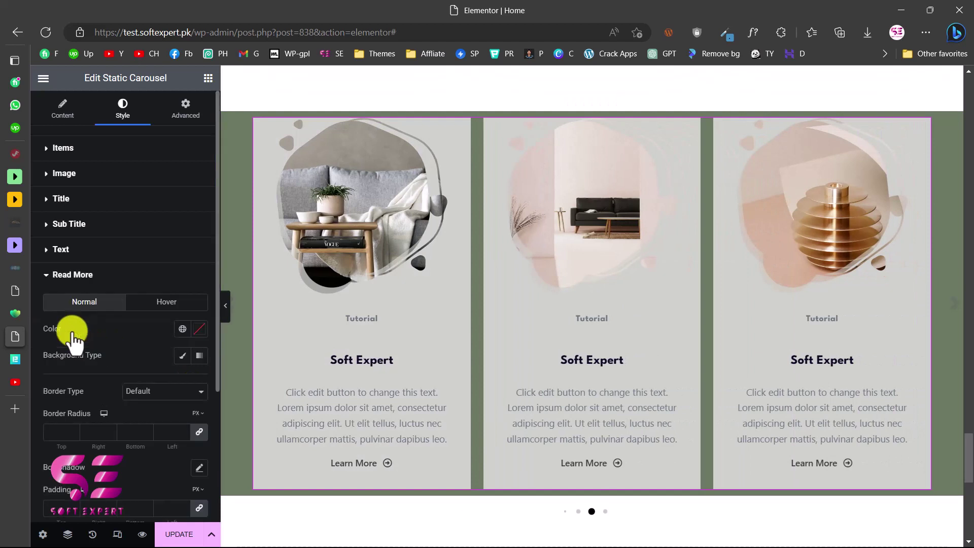
scroll(135, 373, "down", 3)
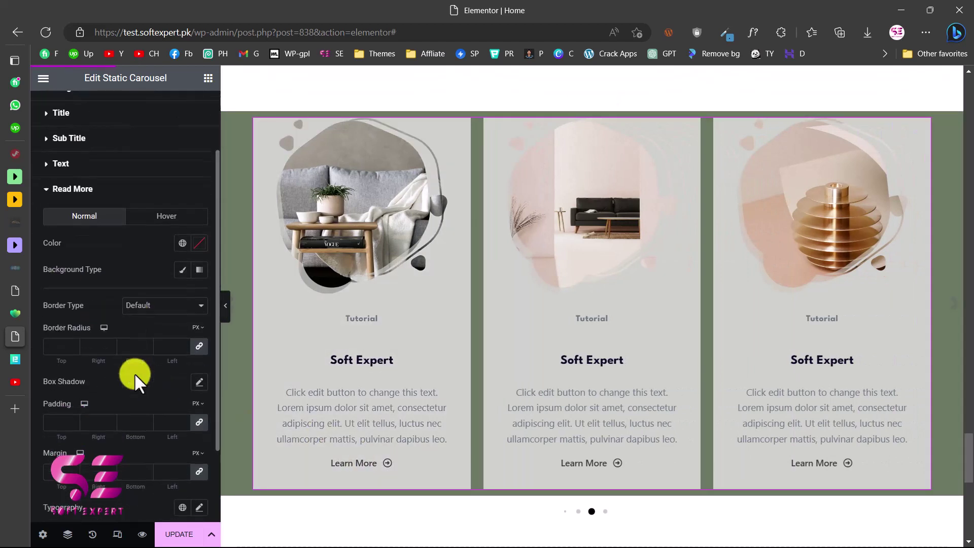
left_click(183, 233)
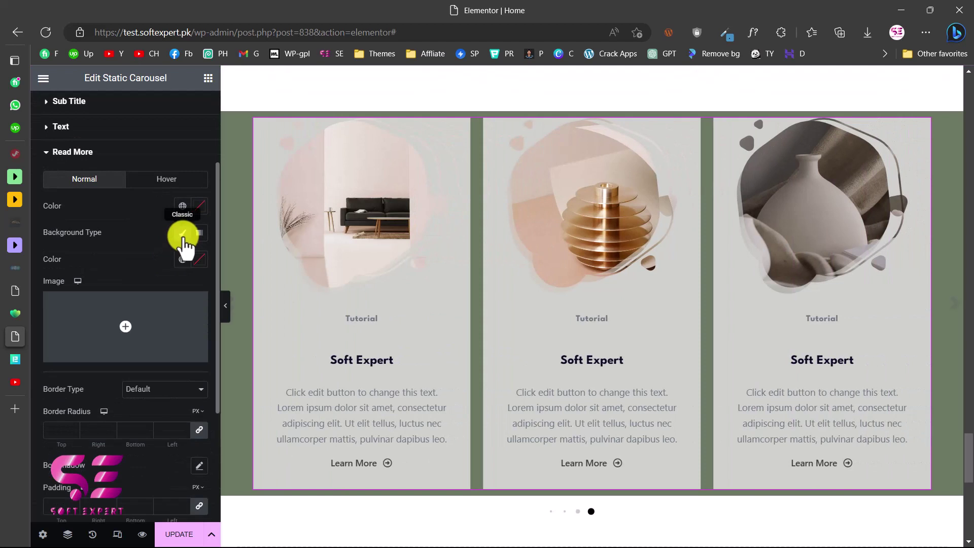
left_click(184, 259)
scroll(100, 399, "down", 1)
left_click(99, 417)
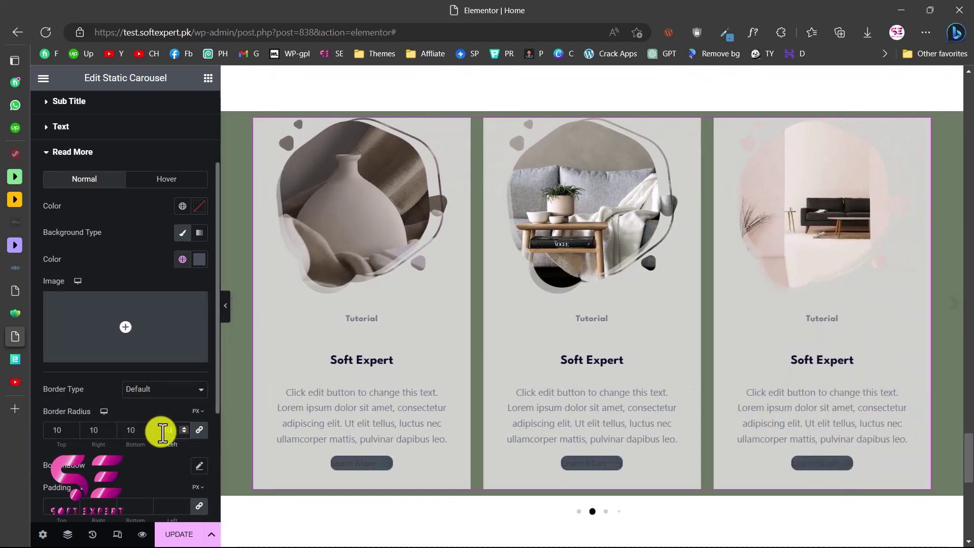
Step: Clear the Read More button's border radius, set its padding to 10 px and make its text white
scroll(162, 433, "down", 1)
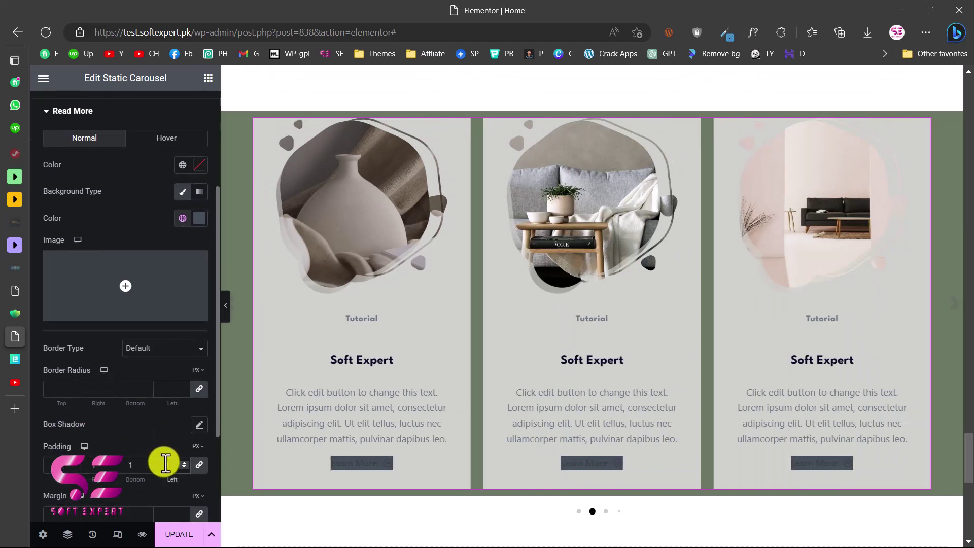
type("0")
left_click(183, 164)
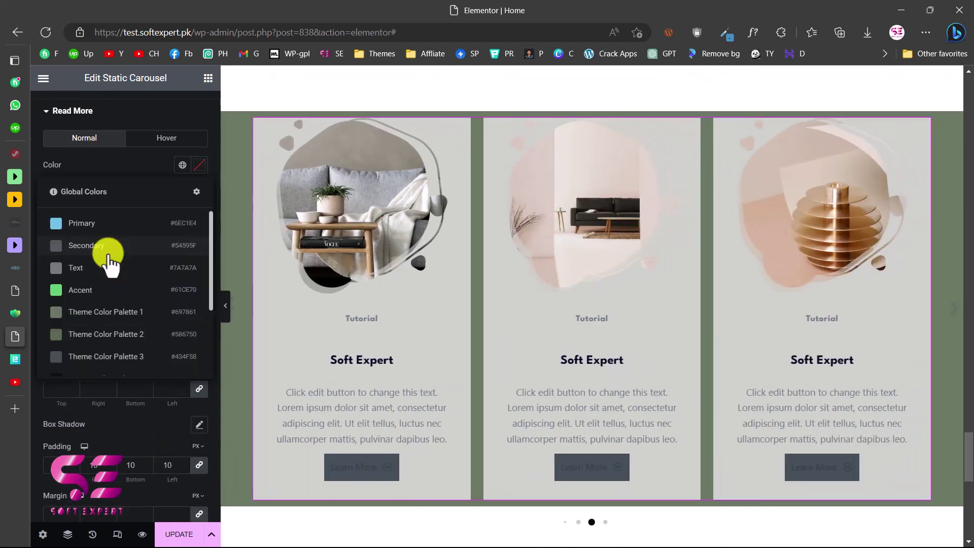
left_click(199, 164)
left_click(199, 164)
left_click_drag(67, 241, 54, 212)
left_click(344, 478)
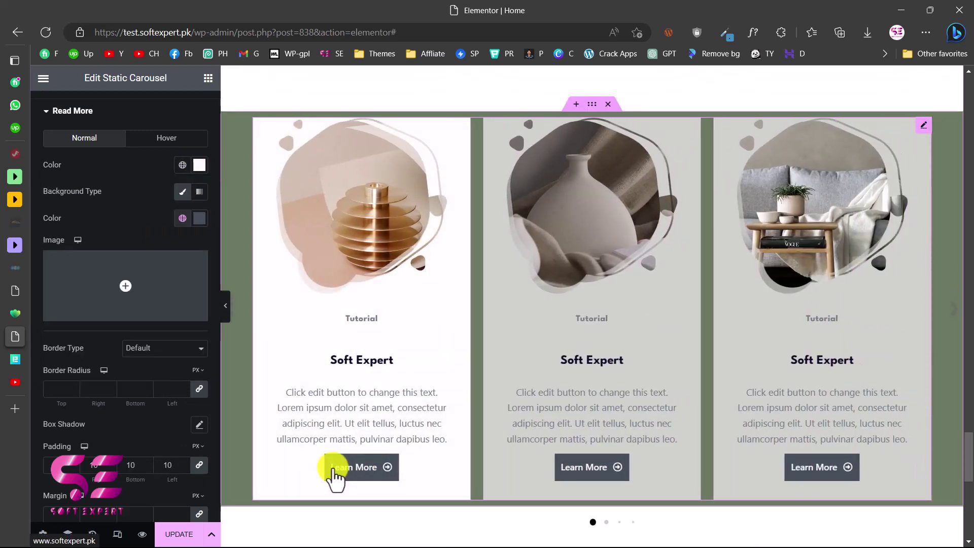
Step: Style the navigation arrows white on a dark slate background with 10 px padding, a 50 px border radius and size 15
scroll(175, 468, "down", 3)
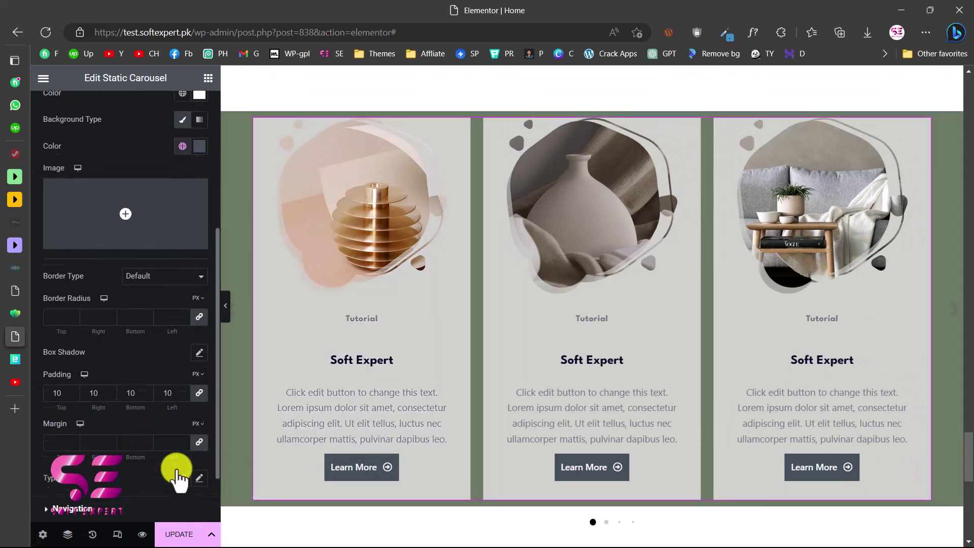
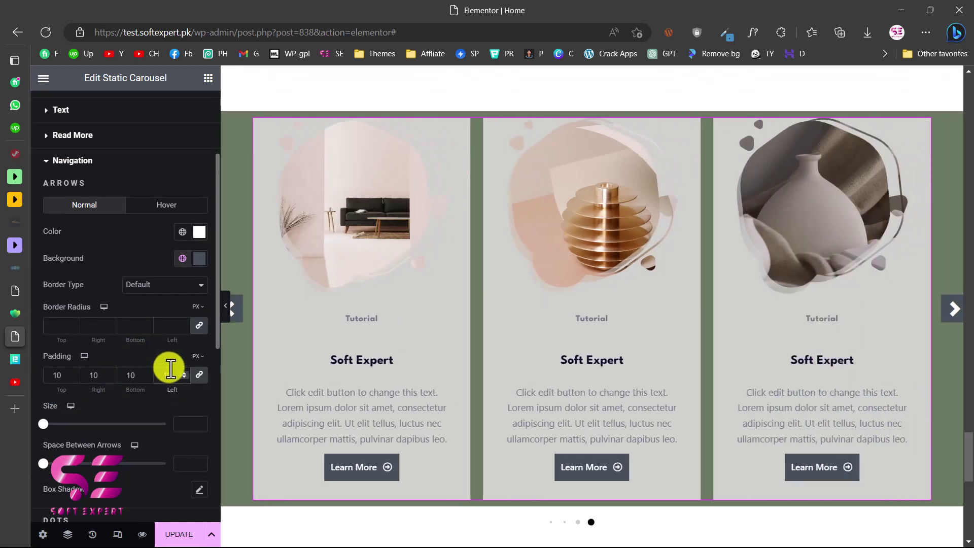
left_click(170, 369)
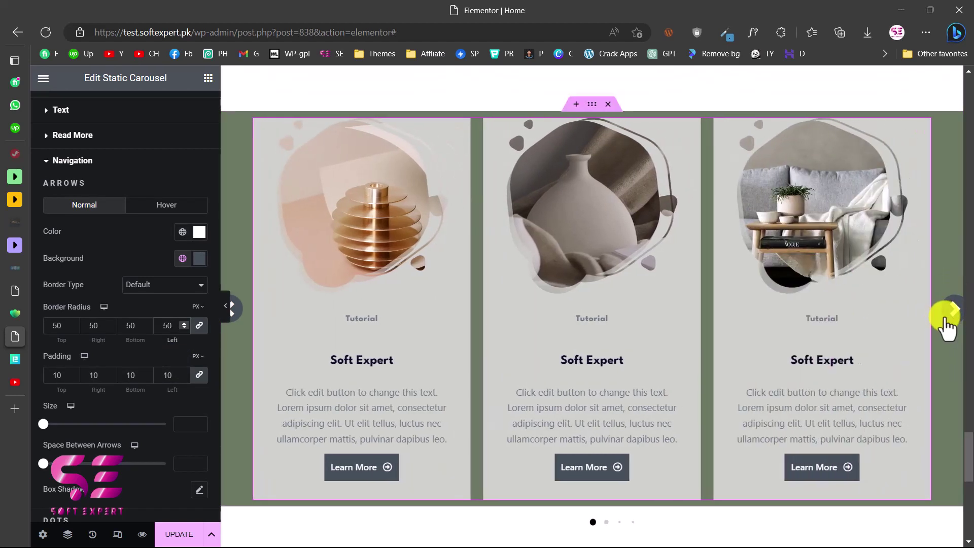
scroll(130, 400, "down", 2)
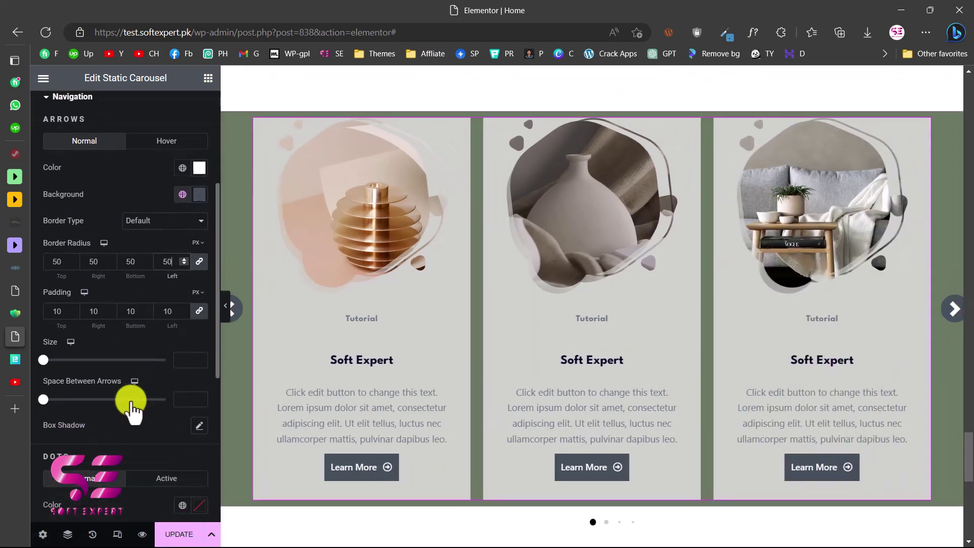
scroll(131, 406, "down", 1)
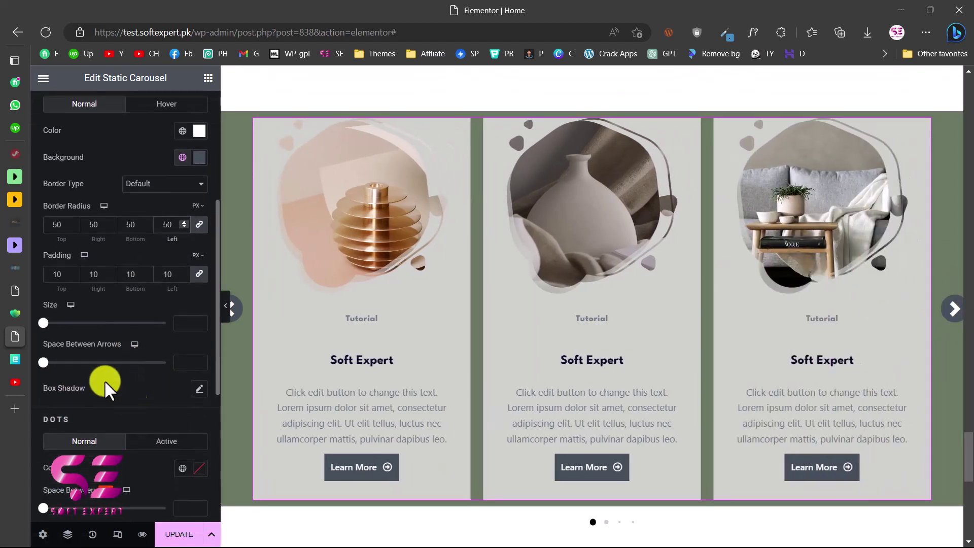
left_click(184, 320)
type("10")
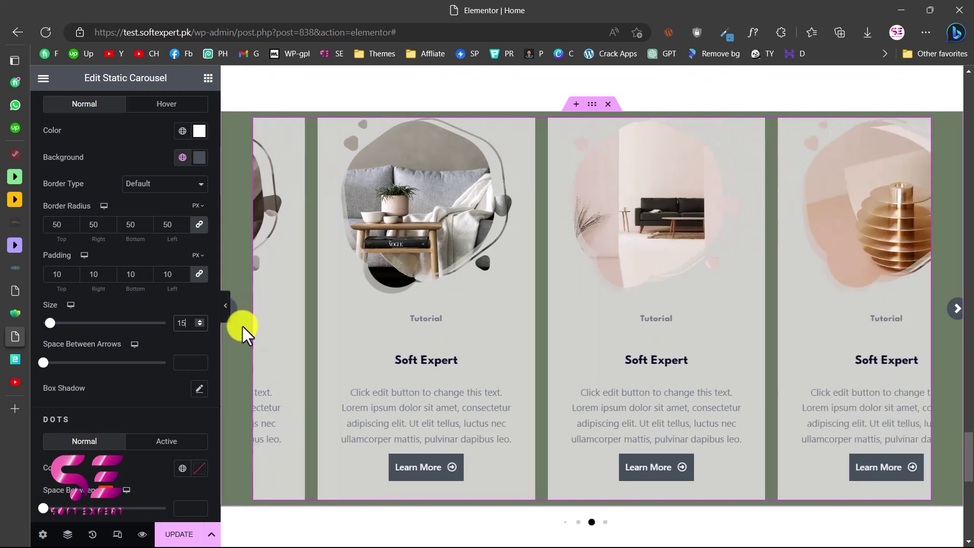
Step: Set the normal color of the carousel's navigation dots to a muted pink
scroll(202, 293, "down", 5)
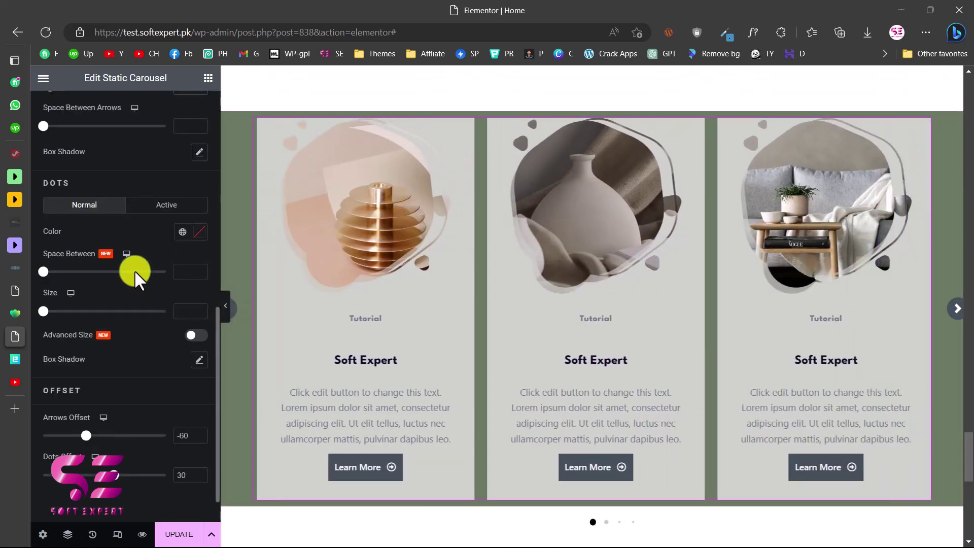
left_click(203, 232)
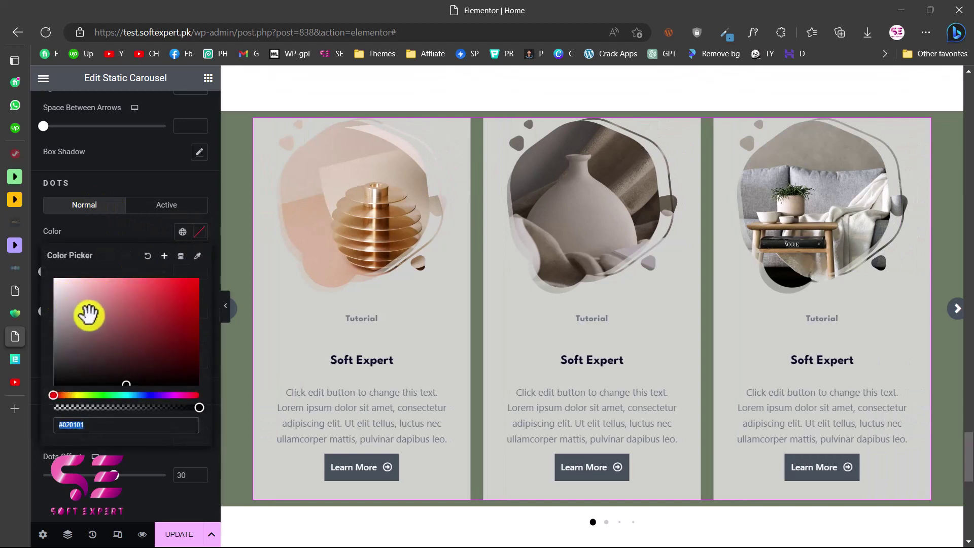
left_click(591, 529)
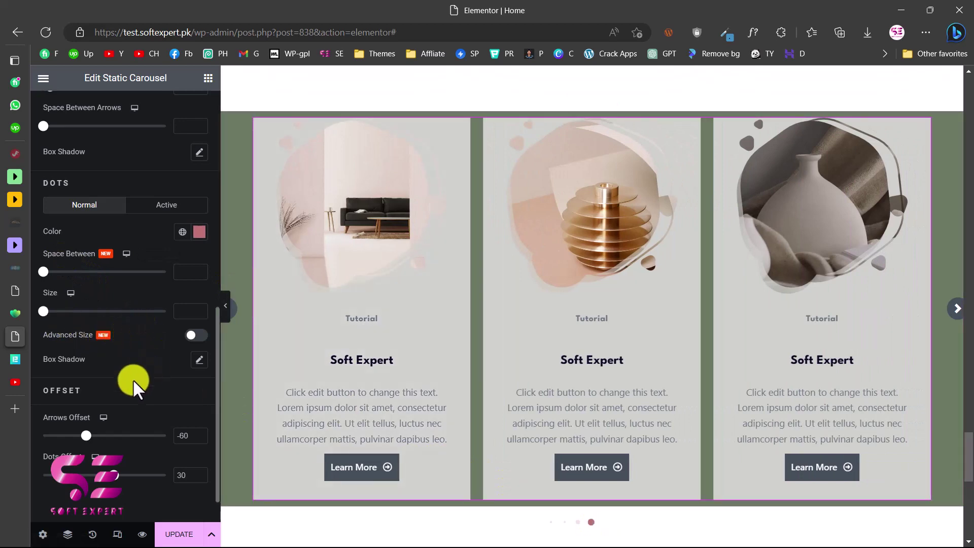
Step: Turn on Advanced Size for the navigation dots to view its width, height and radius options, and turn it back off
scroll(133, 379, "down", 2)
left_click(187, 288)
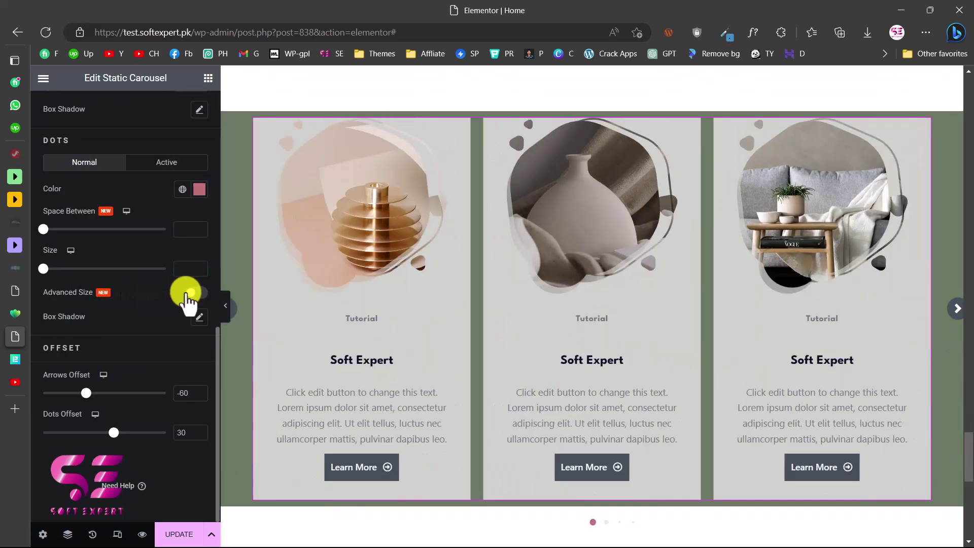
left_click(193, 293)
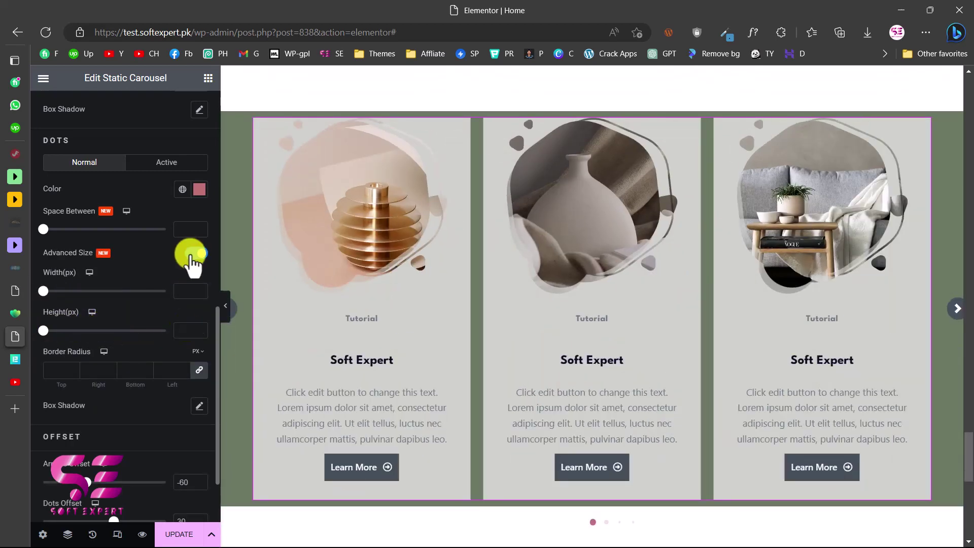
left_click(193, 255)
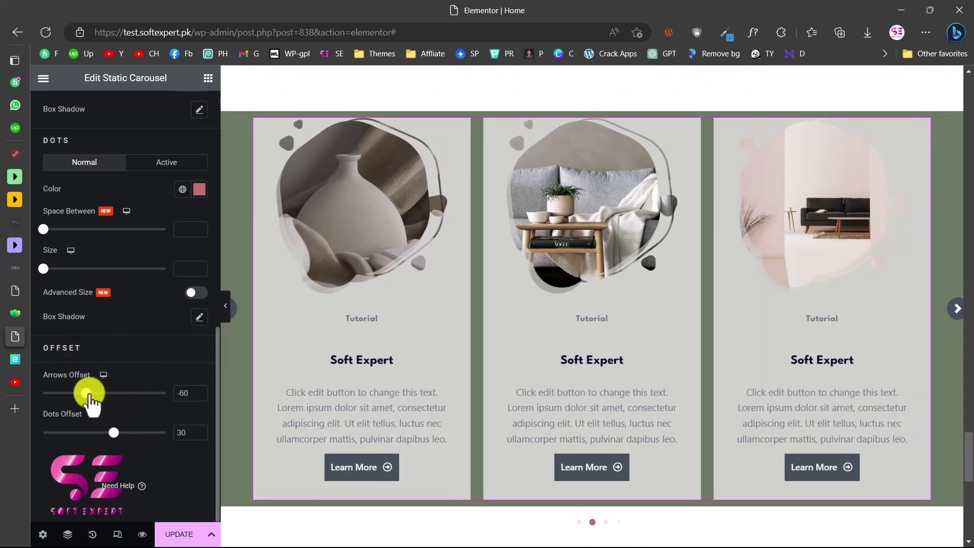
Step: Try arrows offsets of 0 and -53, and restore the offset to -60
left_click_drag(99, 395, 98, 393)
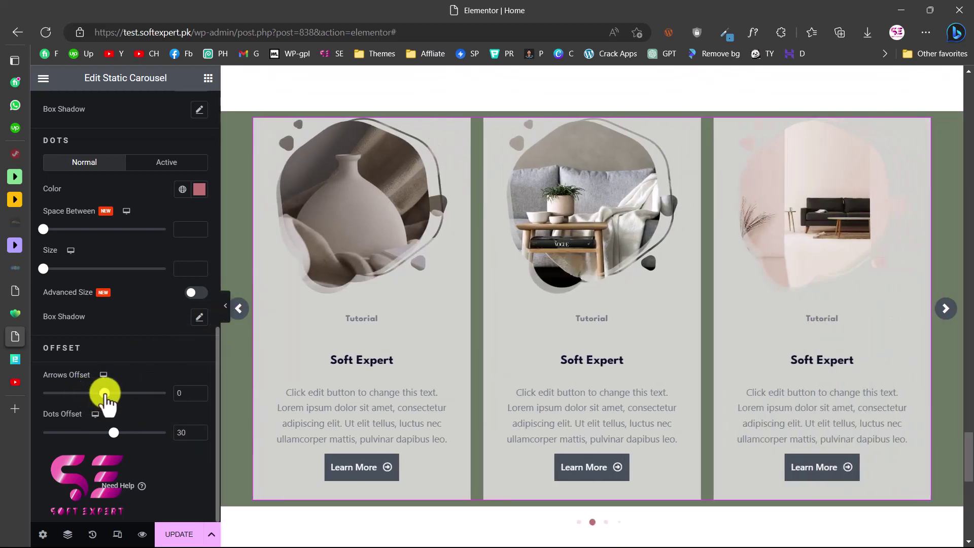
left_click_drag(104, 394, 86, 393)
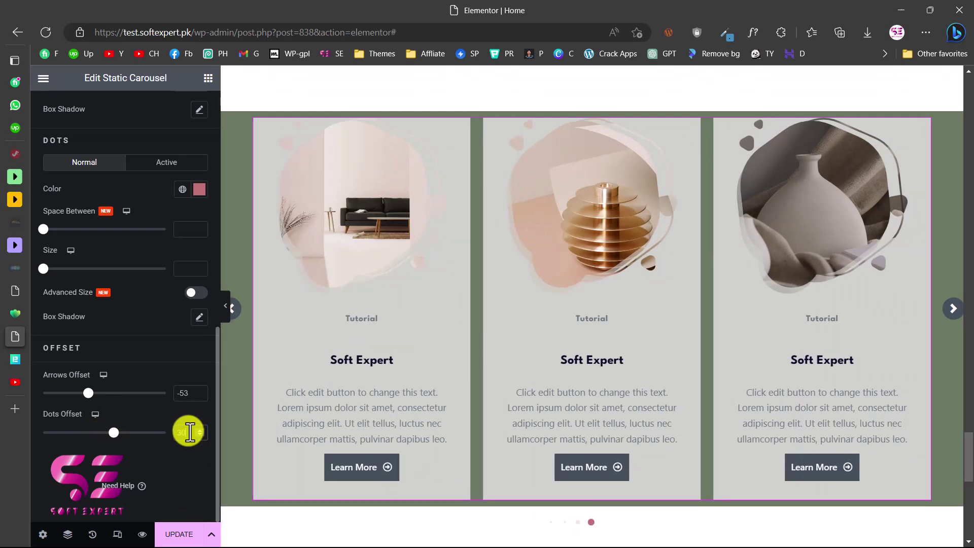
double_click(178, 385)
type("60")
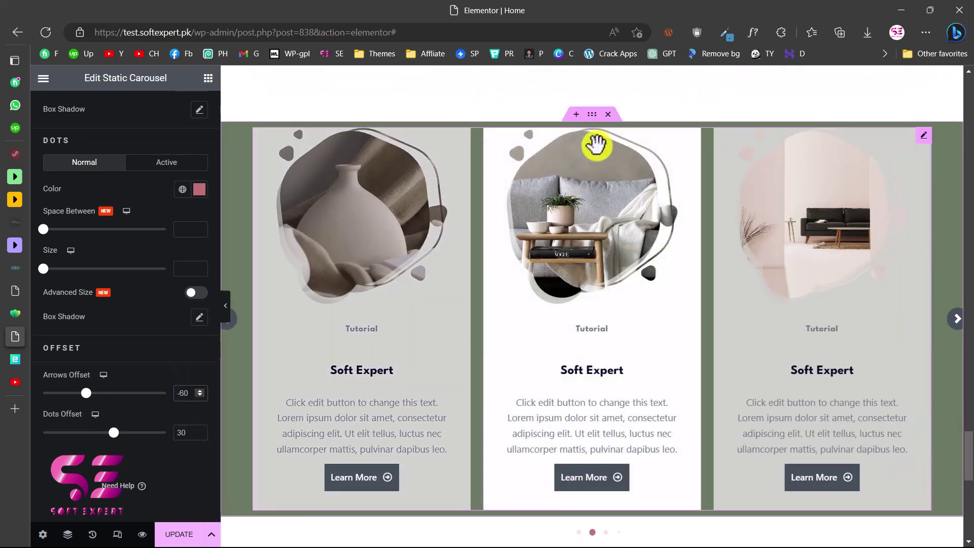
Step: Set the padding of the container around the carousel to 80 px at its top and bottom
left_click(592, 114)
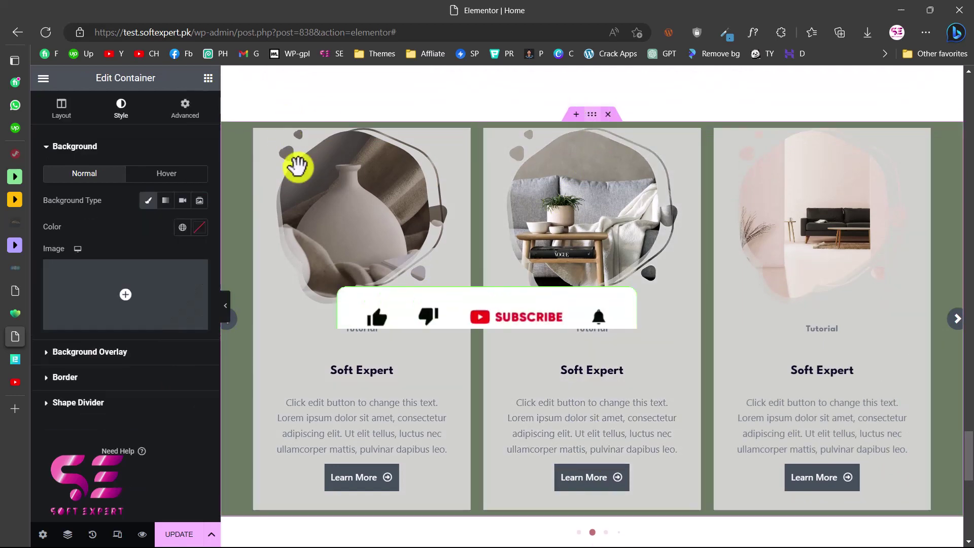
left_click(207, 78)
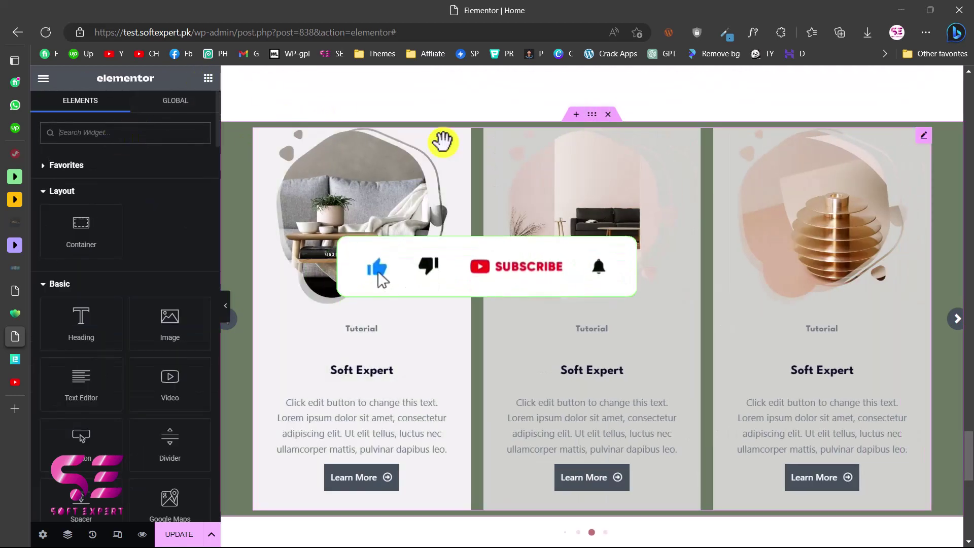
left_click(592, 116)
left_click(185, 110)
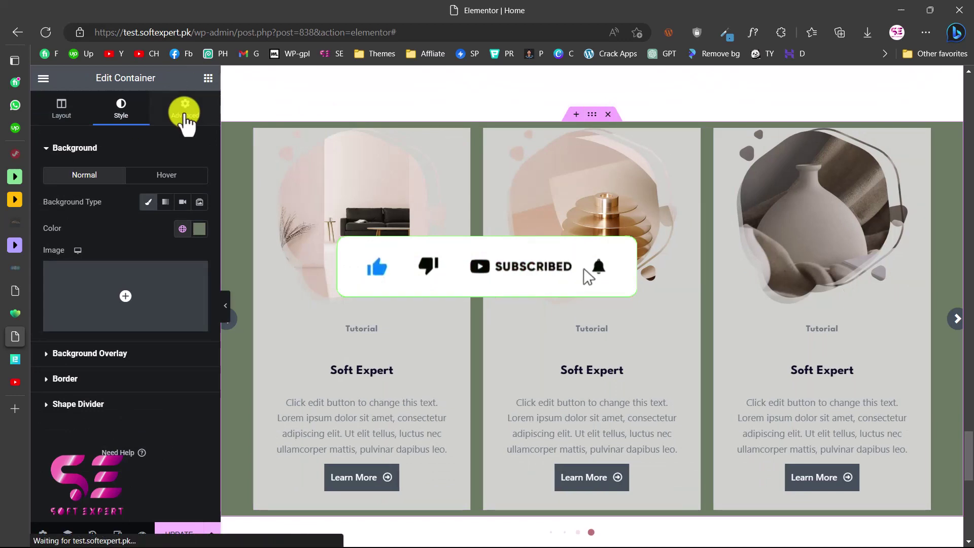
left_click(49, 239)
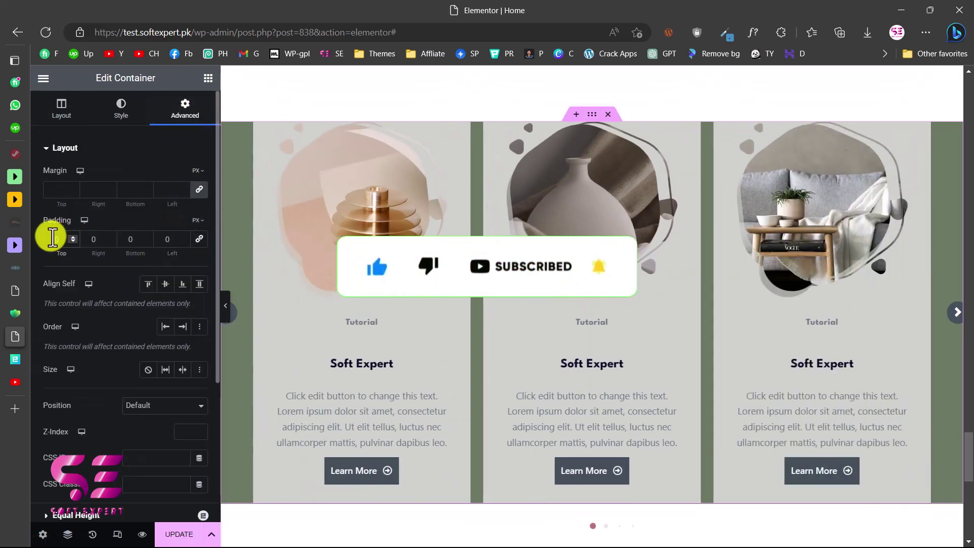
type("100")
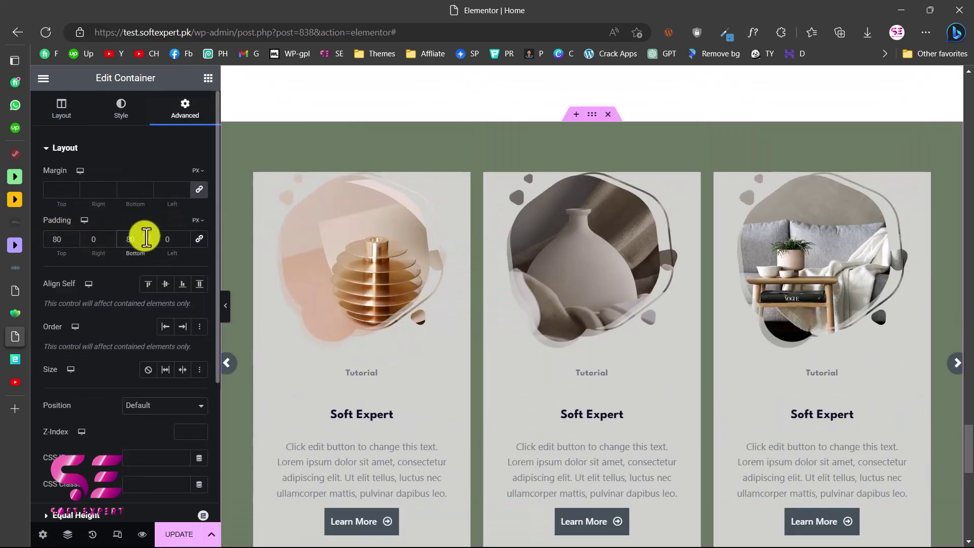
scroll(342, 248, "down", 1)
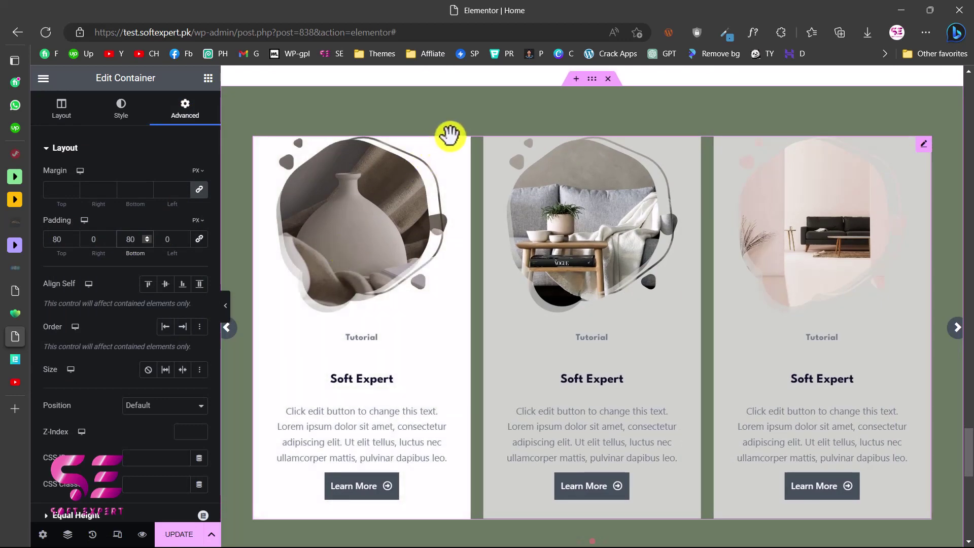
Step: Give the carousel items a 10 px border radius and update the page
left_click(925, 150)
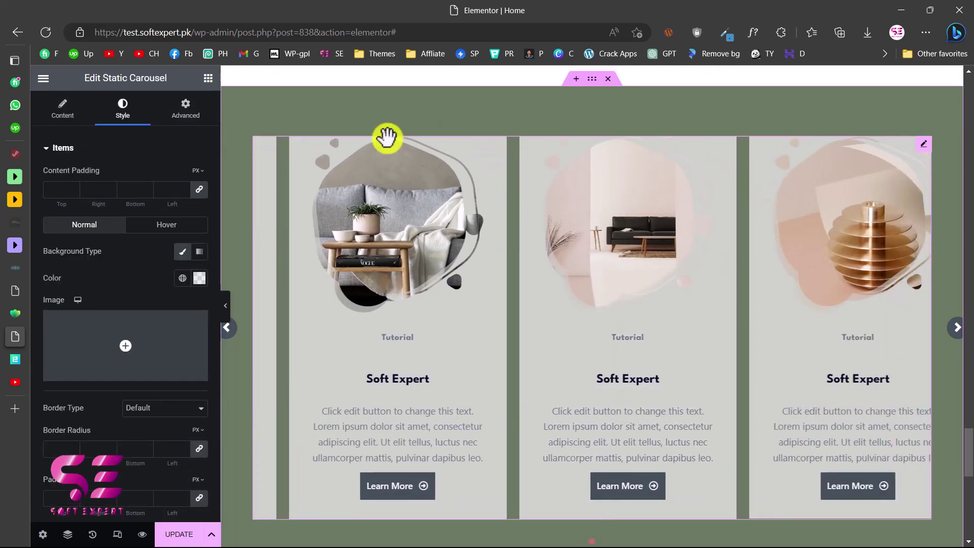
scroll(135, 206, "down", 3)
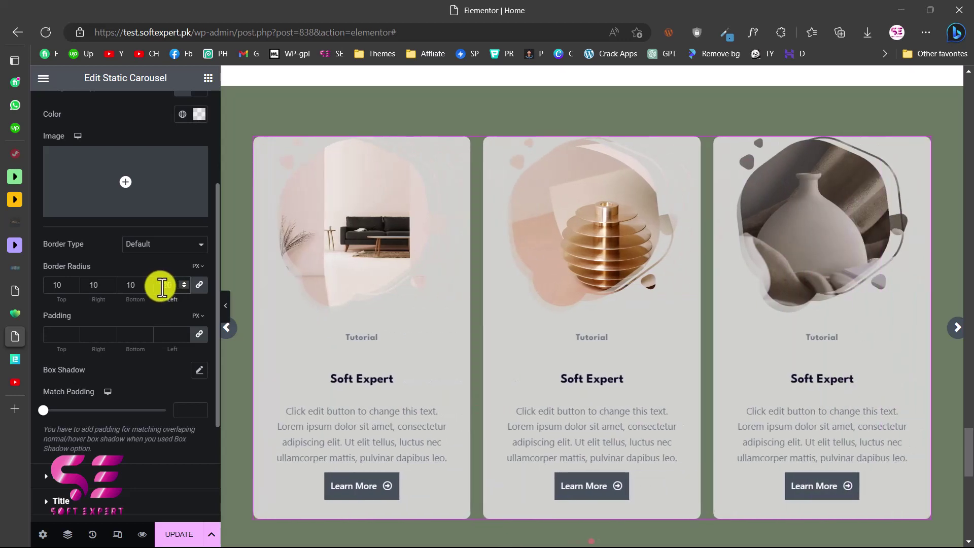
scroll(511, 298, "down", 1)
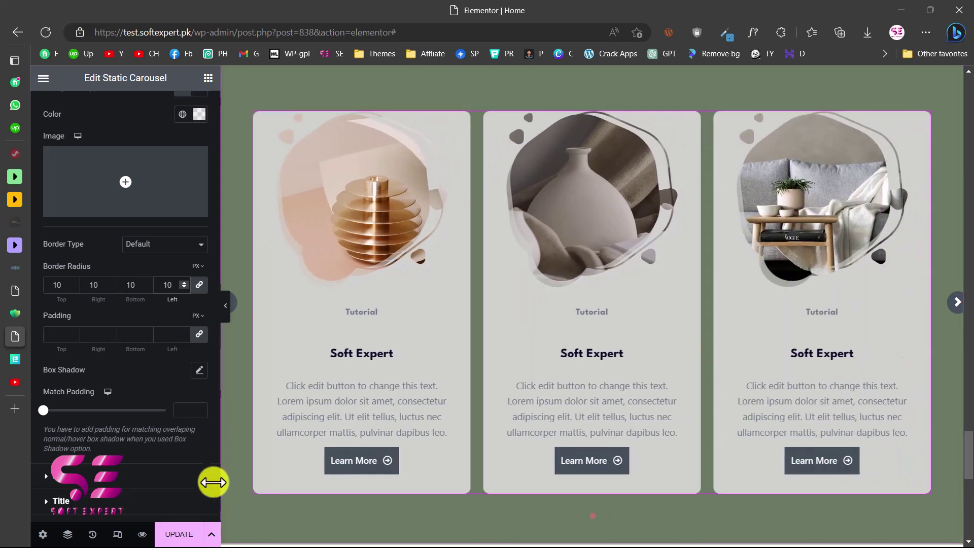
left_click(173, 535)
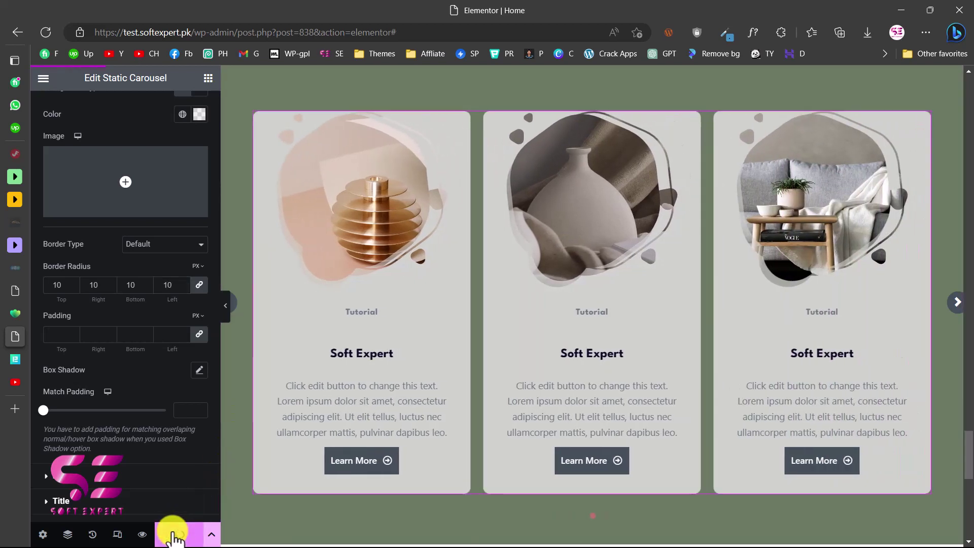
Step: Preview the finished carousel without the editing panel and advance through its slides to check navigation and hover styling
left_click(226, 311)
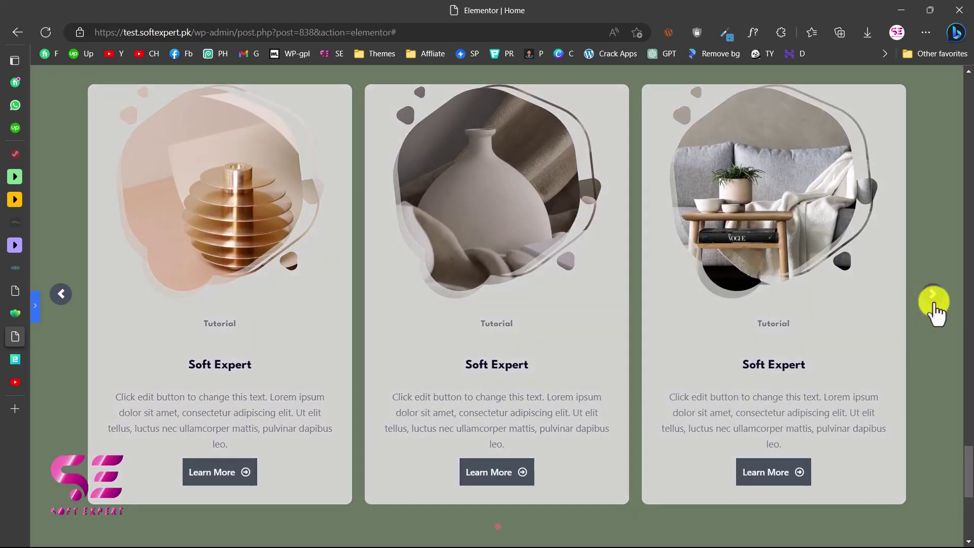
left_click(934, 299)
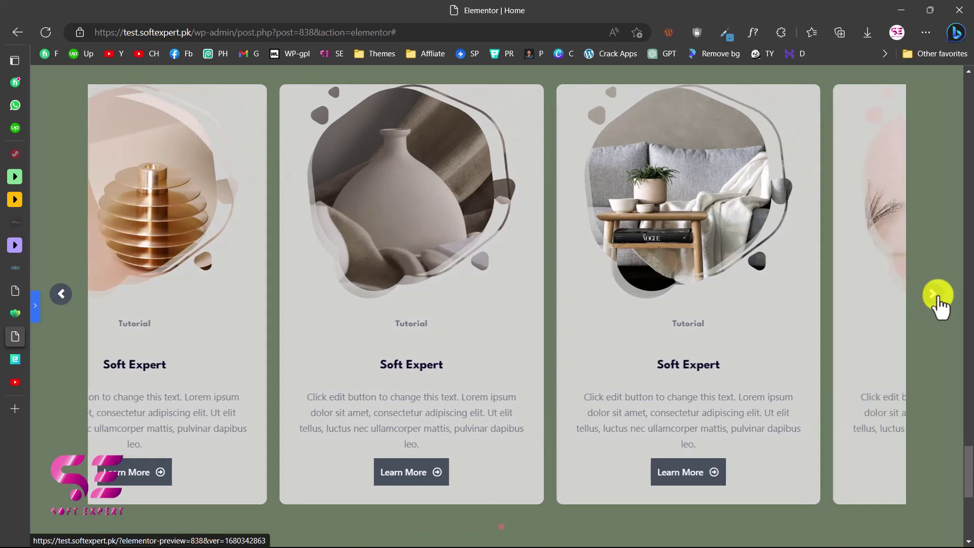
left_click(934, 295)
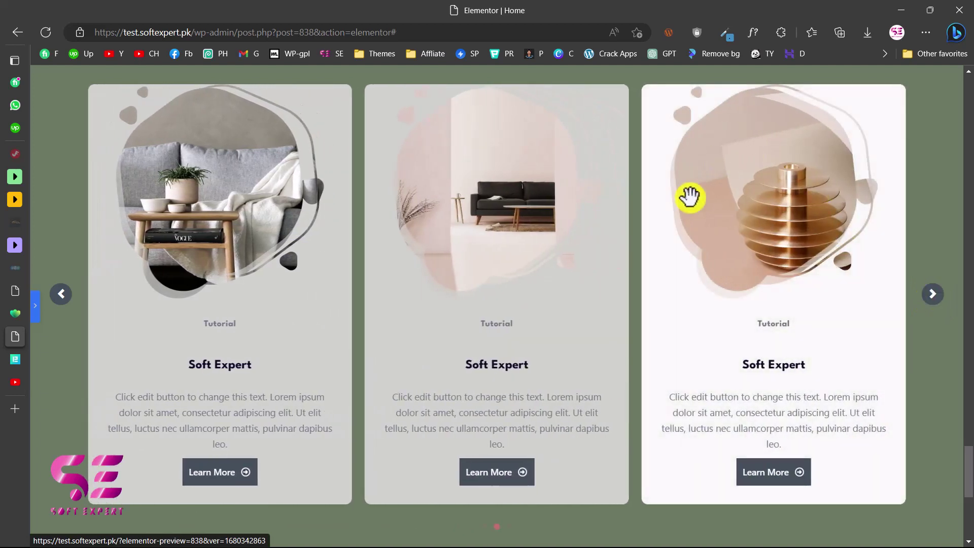
left_click(745, 397)
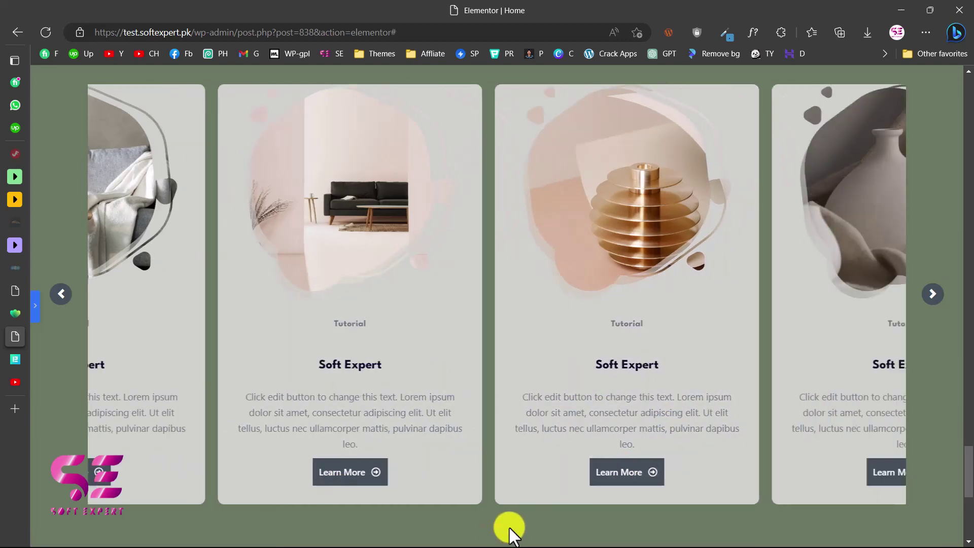
key("ctrl+p")
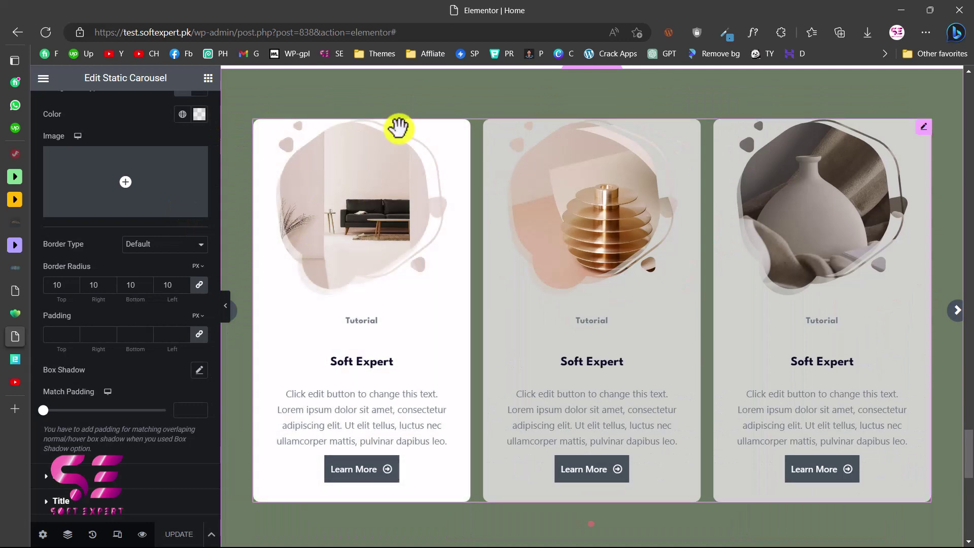
Step: Look through the Static Carousel demo page and Element Pack's Live Copy or Paste setting, and return to the Elementor editor
left_click(13, 358)
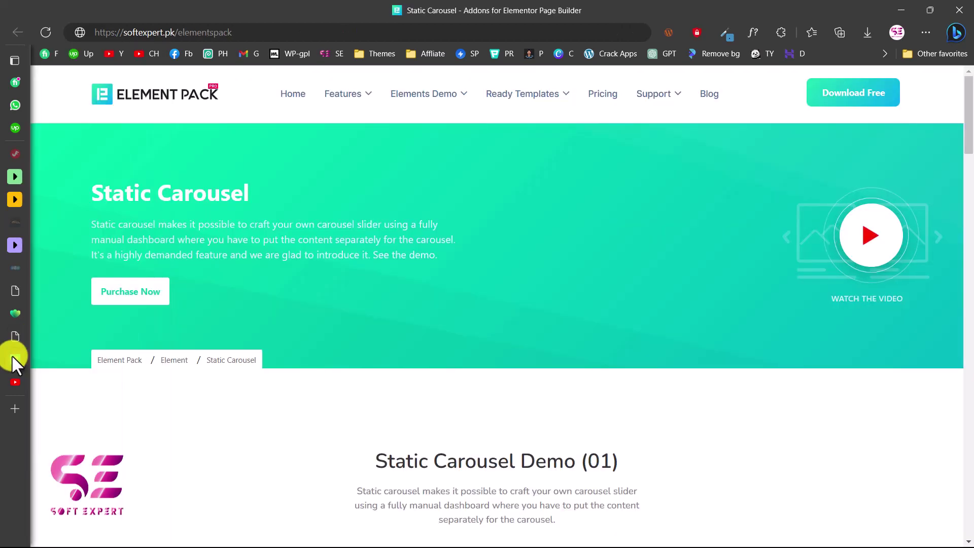
scroll(359, 272, "down", 9)
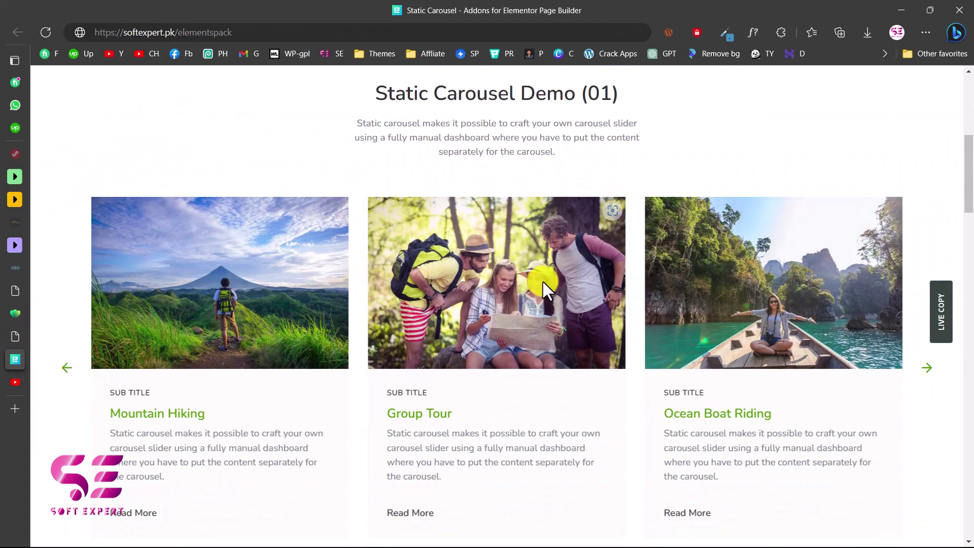
scroll(569, 256, "down", 6)
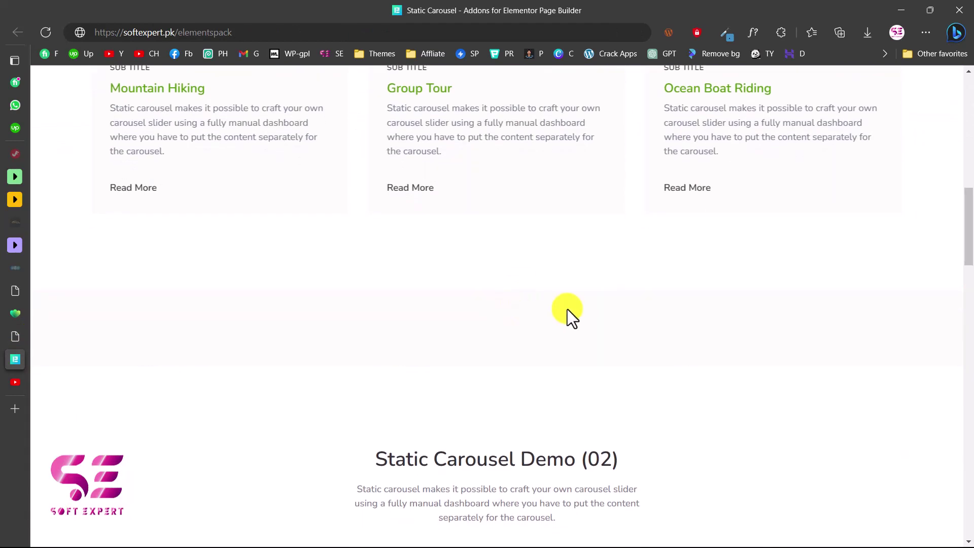
scroll(640, 317, "down", 2)
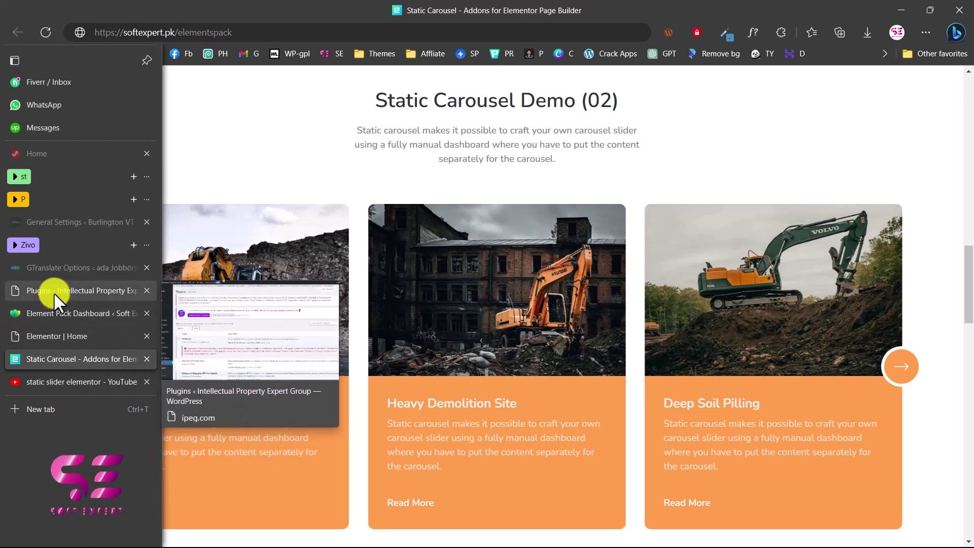
left_click(46, 313)
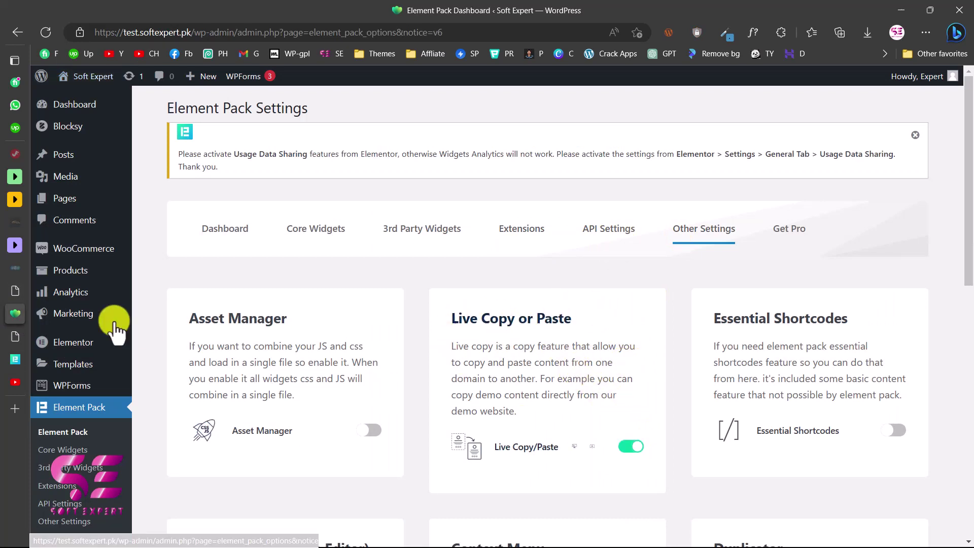
mouse_move(9, 336)
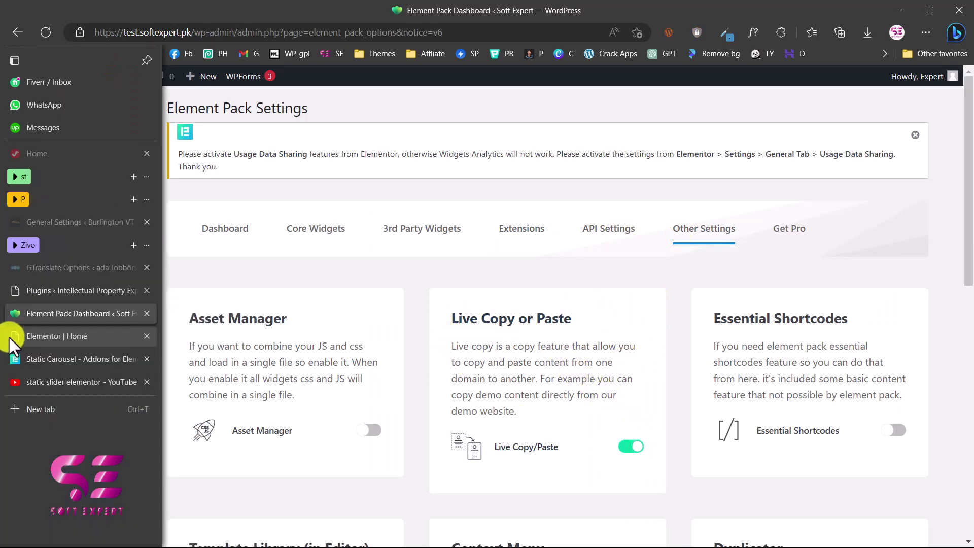
left_click(40, 335)
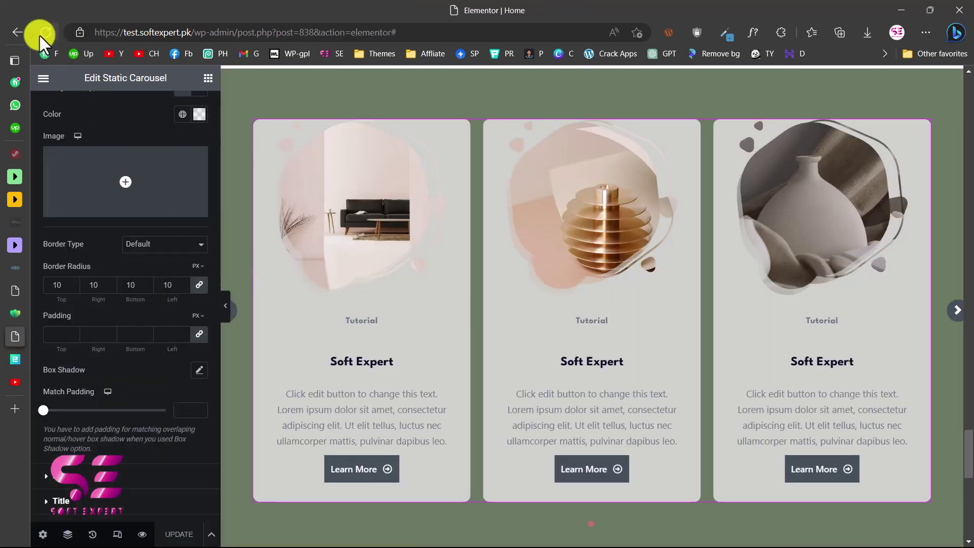